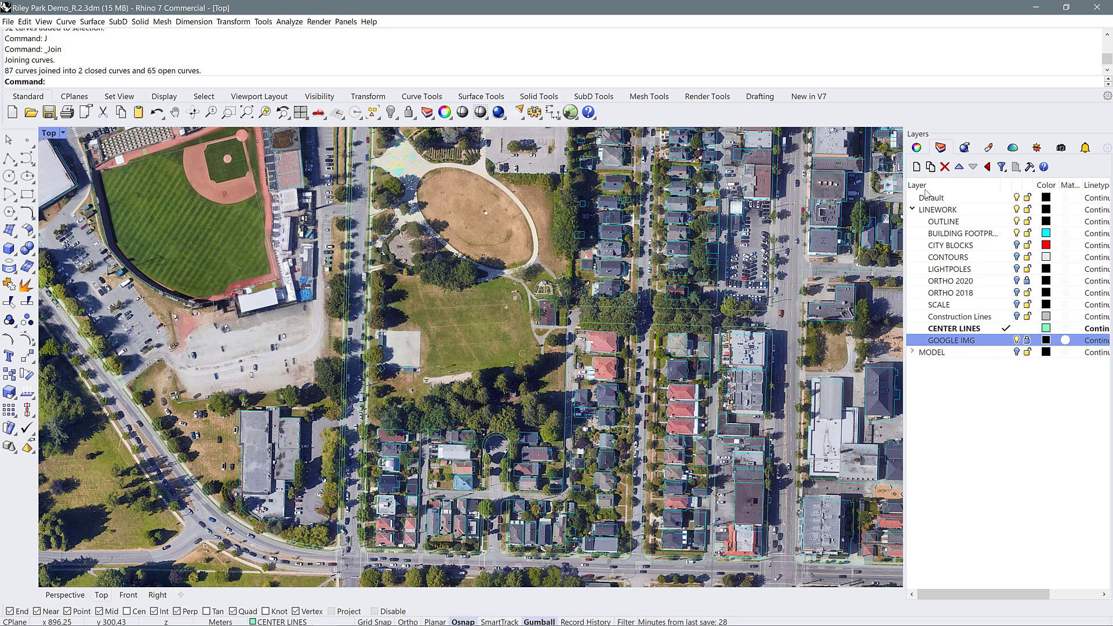
Add a layer named LAWN inside the LINEWORK group.
click(934, 210)
click(930, 167)
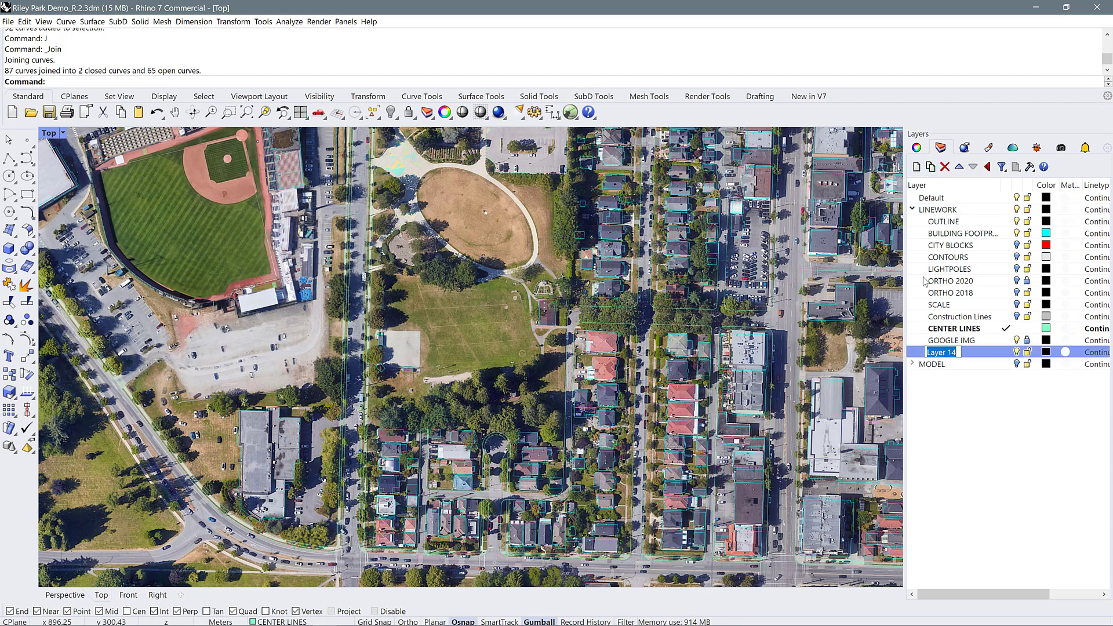
text(GREE)
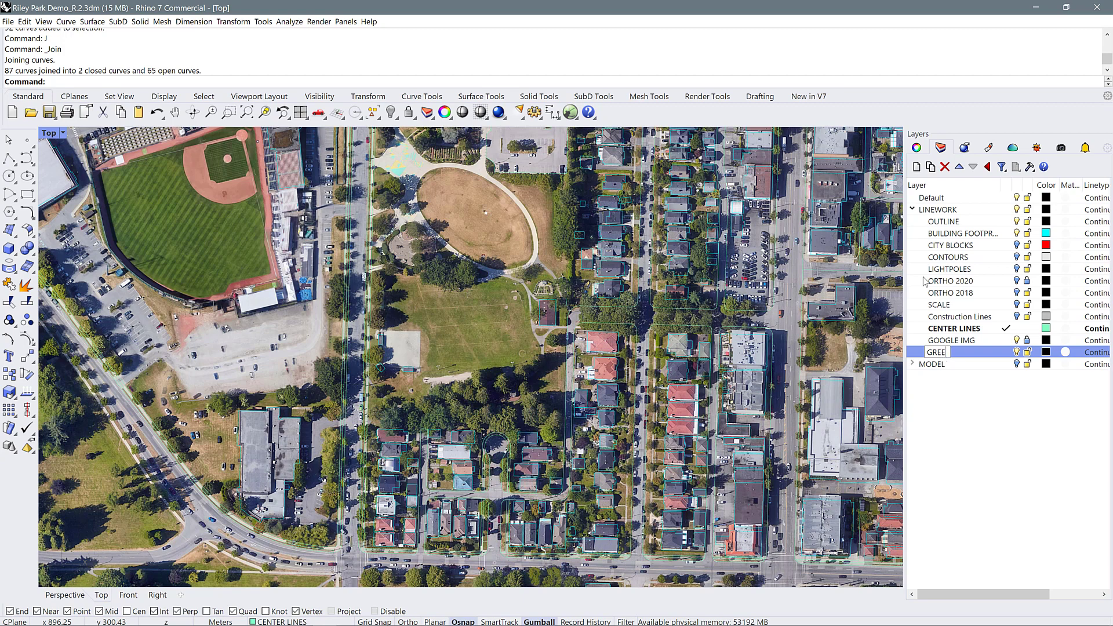
text(LAWN)
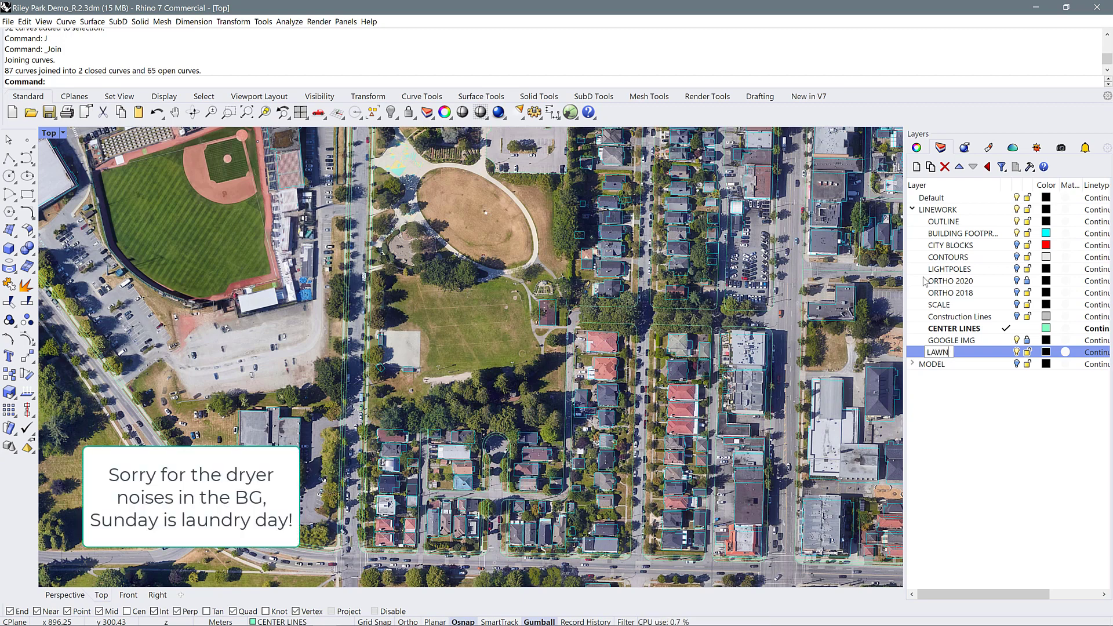
key(Return)
Set the LAWN layer's color to Chartreuse and make it the current layer.
click(1046, 353)
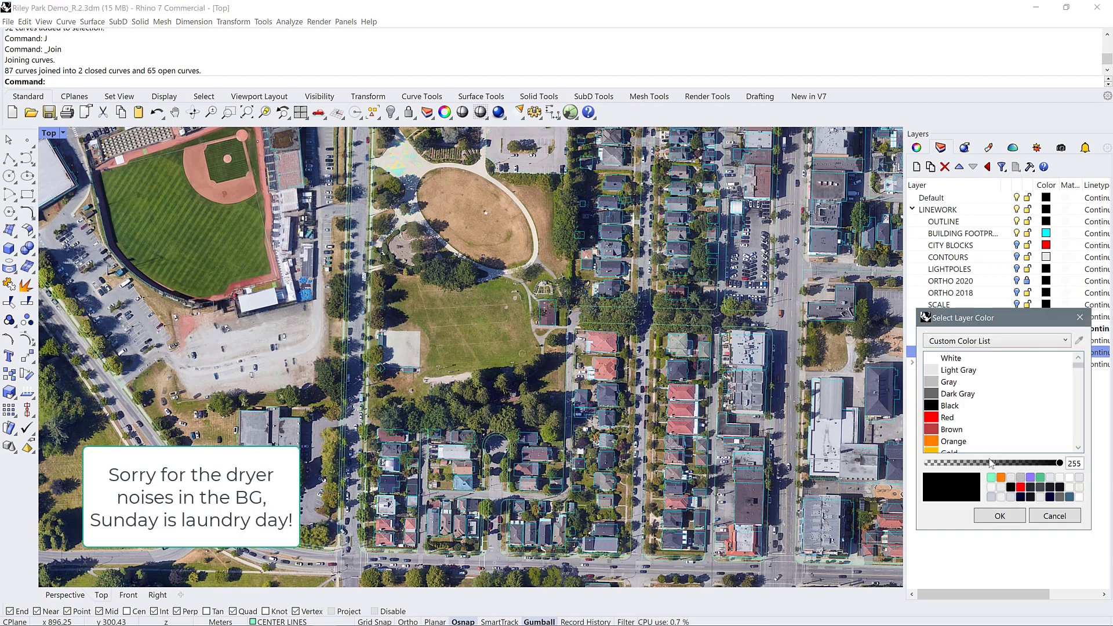
scroll(976, 427, down, 2)
click(940, 409)
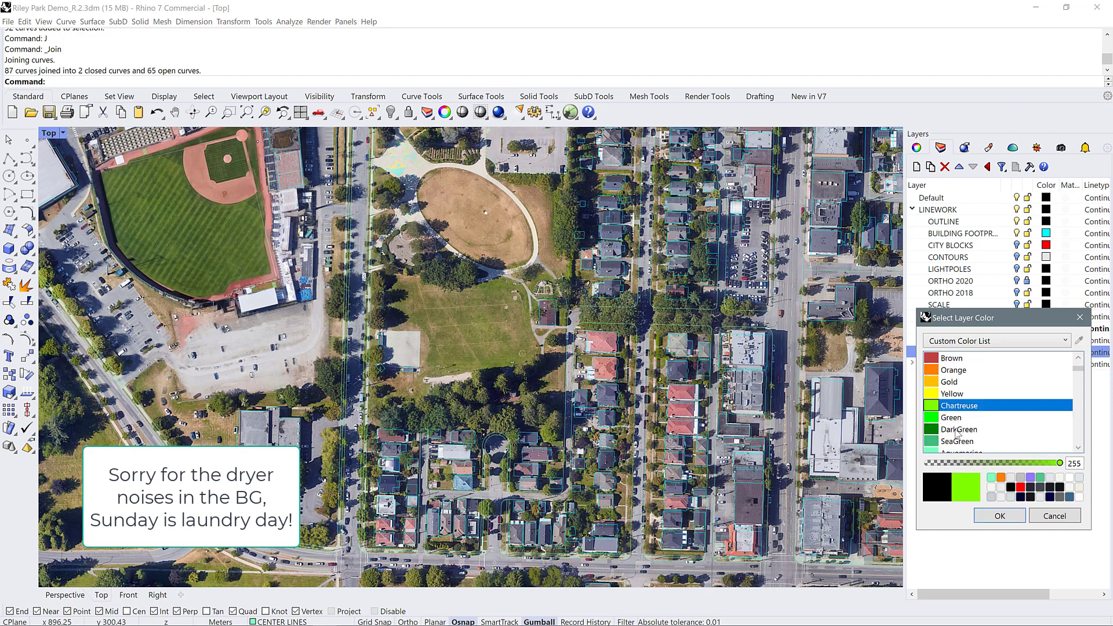
click(1000, 516)
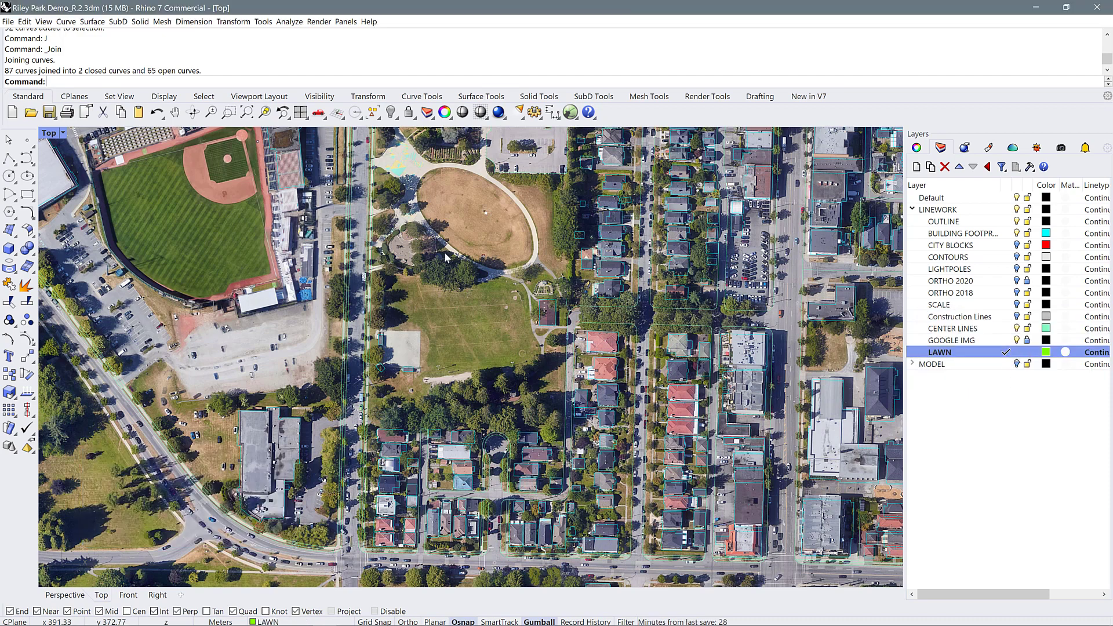
Draw a tilted ellipse from its center that traces the edge of the park's oval field.
scroll(440, 241, up, 5)
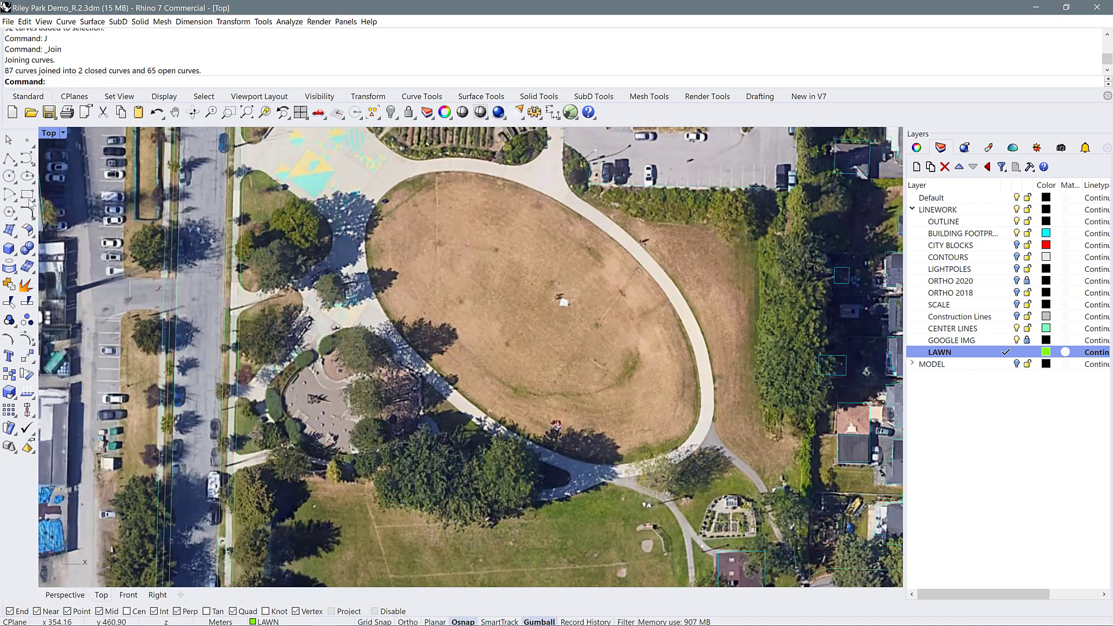
click(27, 176)
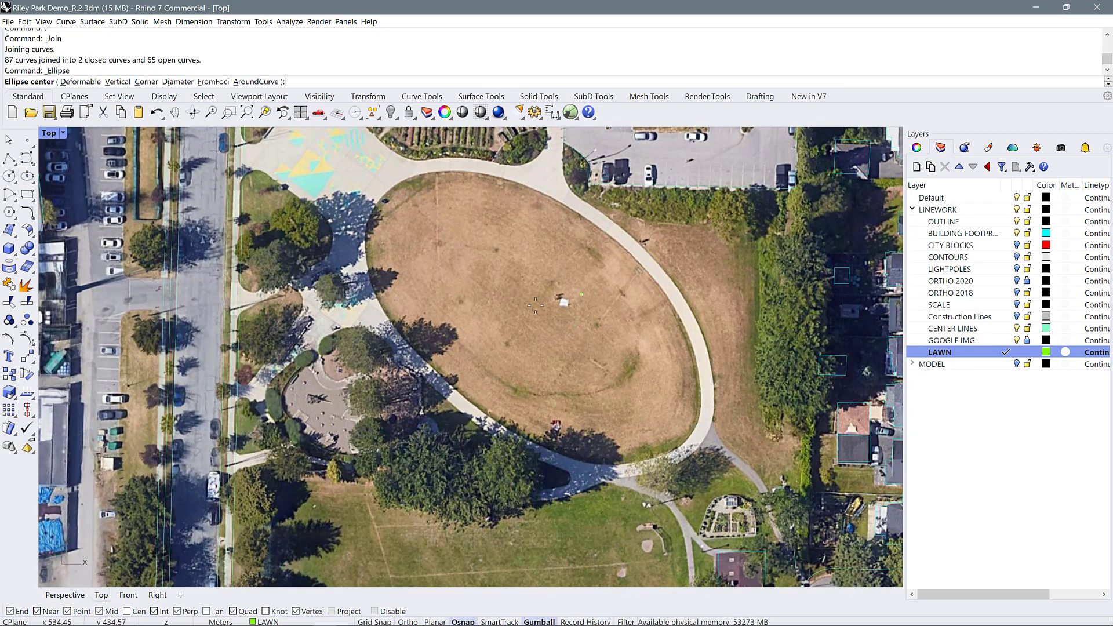
click(532, 317)
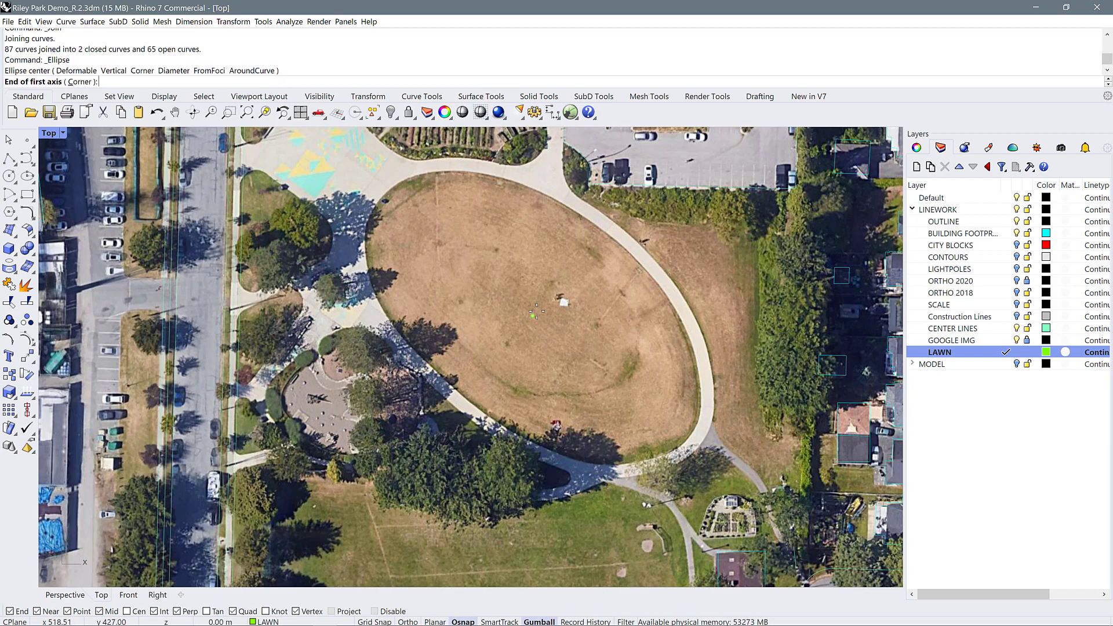
click(599, 231)
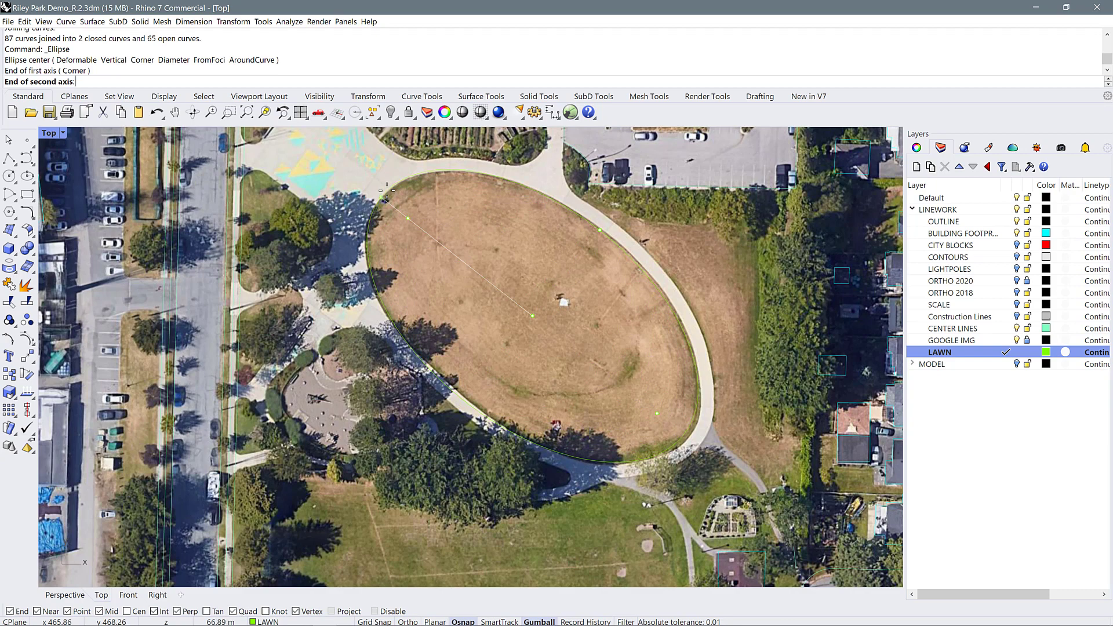
click(387, 192)
Adjust the ellipse's control points so the curve fits the oval field's edge more closely.
click(637, 462)
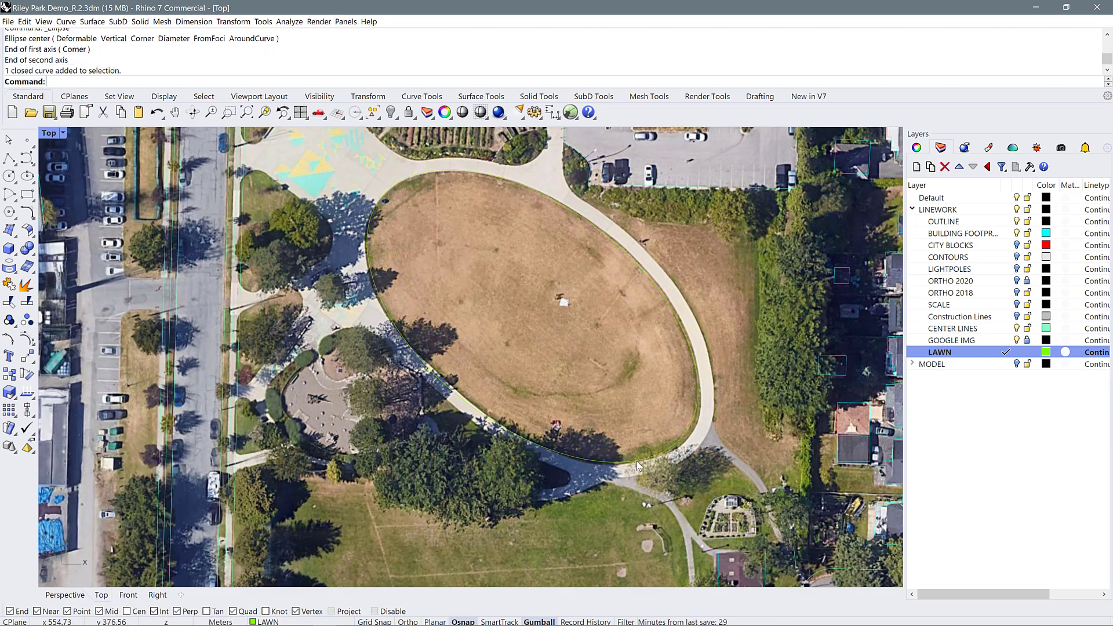
click(684, 434)
drag(689, 440, 689, 438)
drag(465, 401, 467, 398)
scroll(465, 400, up, 6)
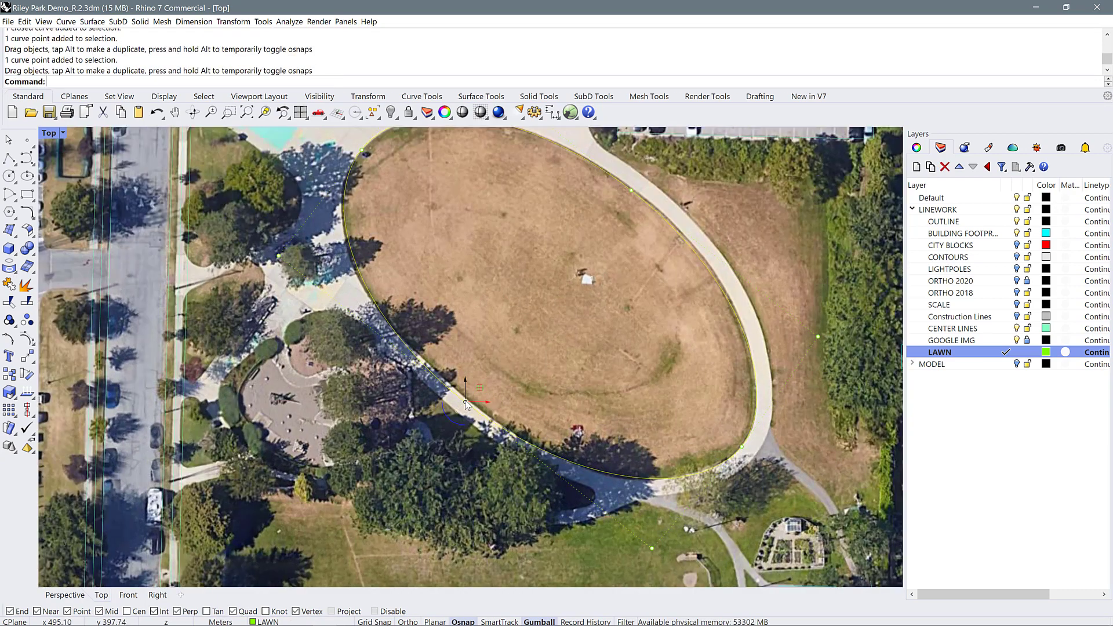
scroll(480, 416, down, 6)
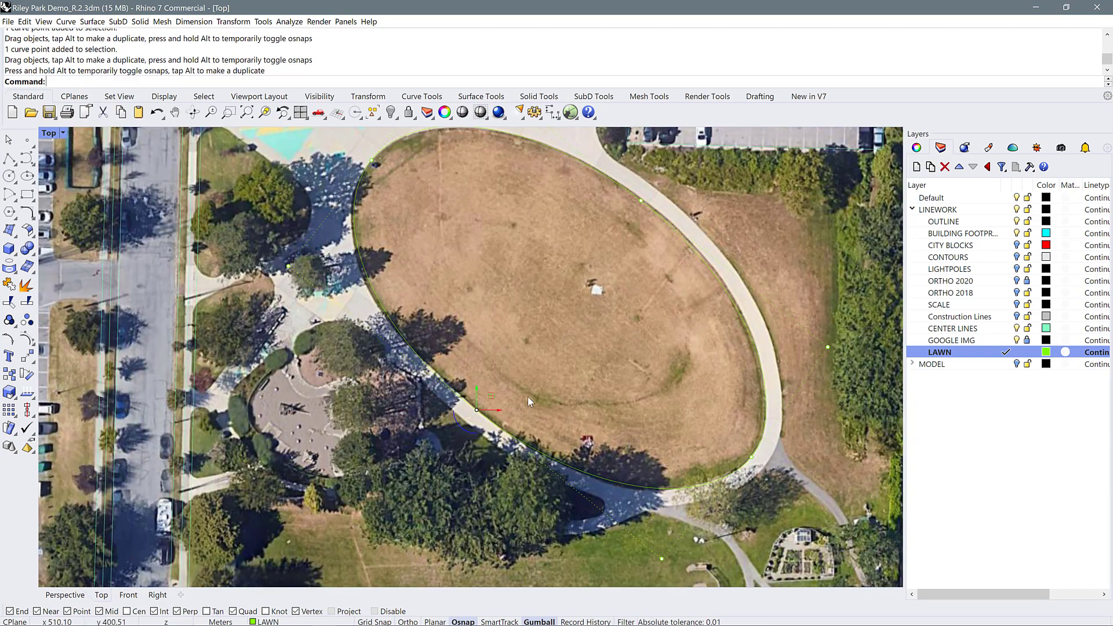
Offset the ellipse outward with the ThroughPoint option to the outer edge of the surrounding path.
scroll(592, 405, down, 2)
click(682, 335)
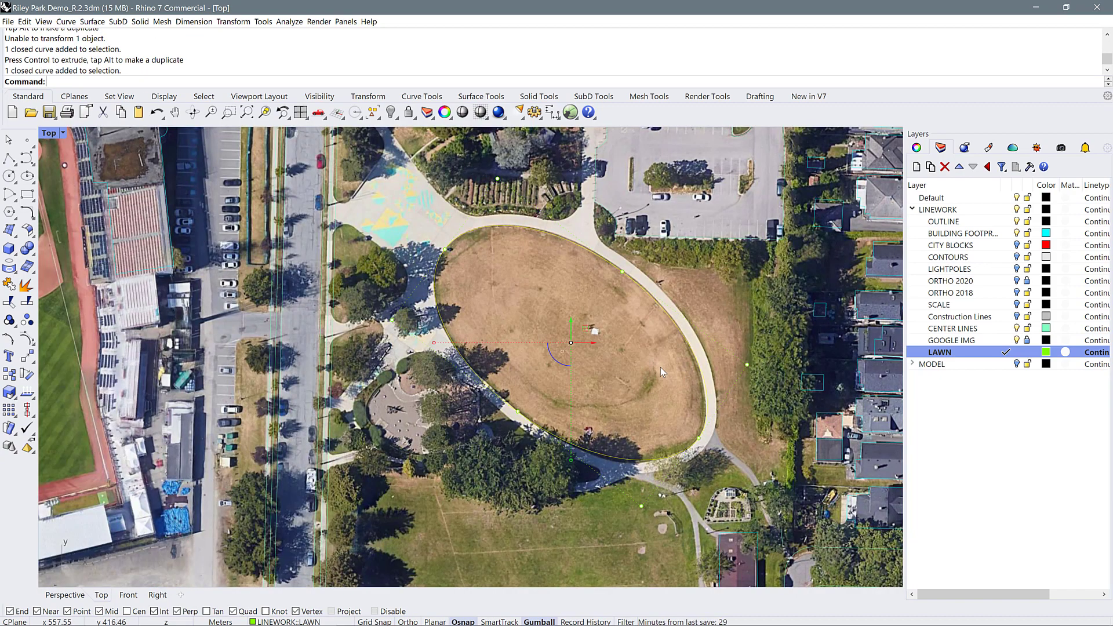
text(O)
key(Return)
click(191, 81)
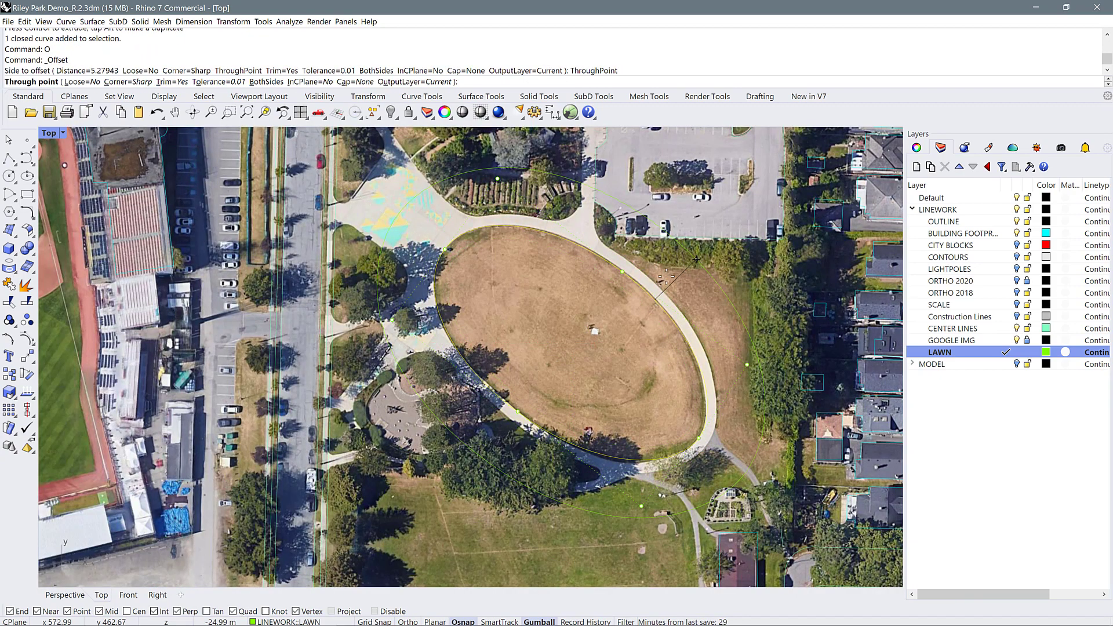
click(666, 296)
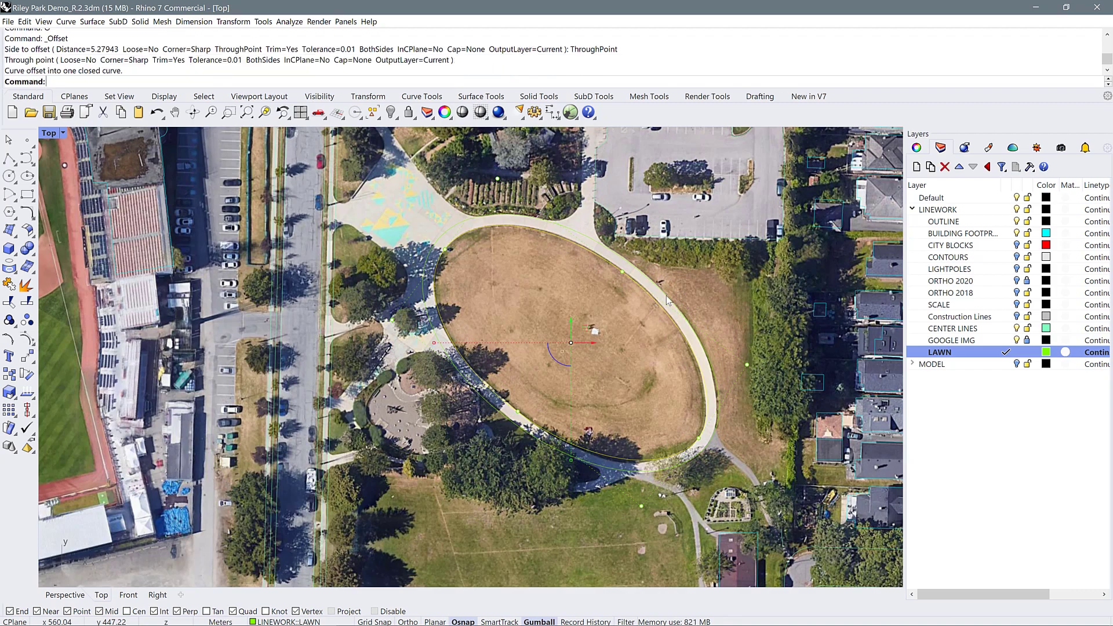
Draw a straight polyline about 64 m long along the garden-side edge of the path beside the parking lot, down to the oval path.
scroll(599, 430, down, 3)
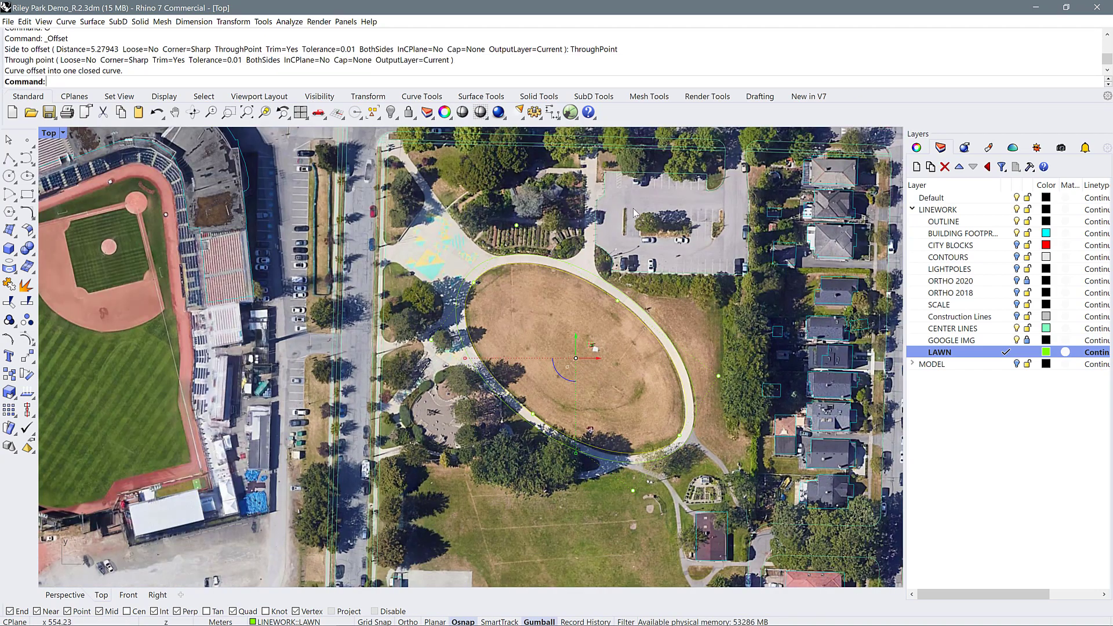
scroll(595, 257, up, 6)
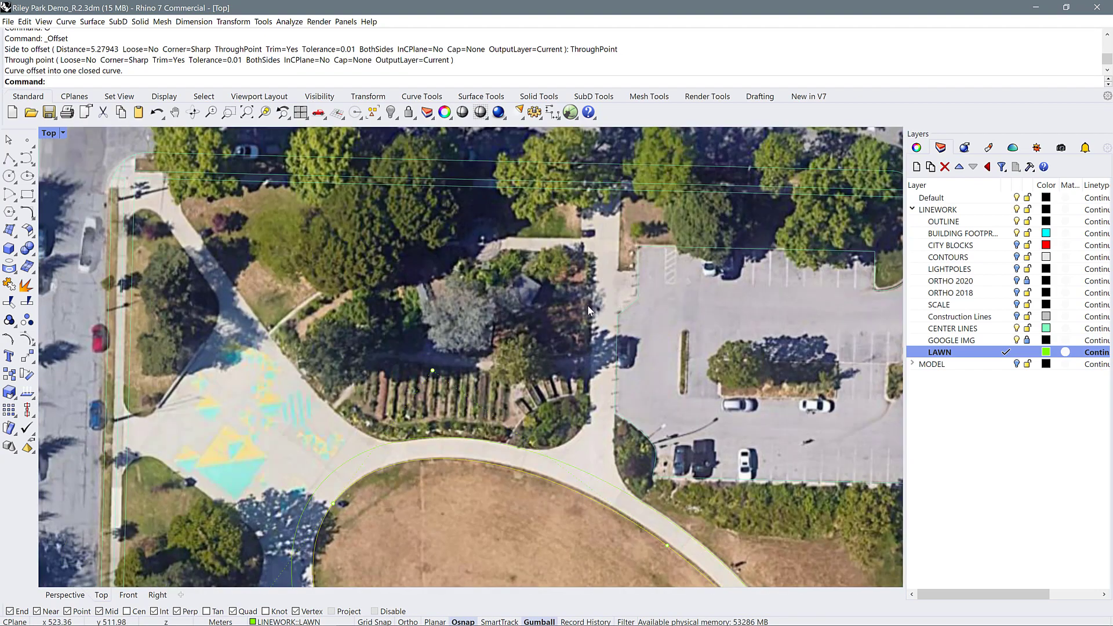
key(Return)
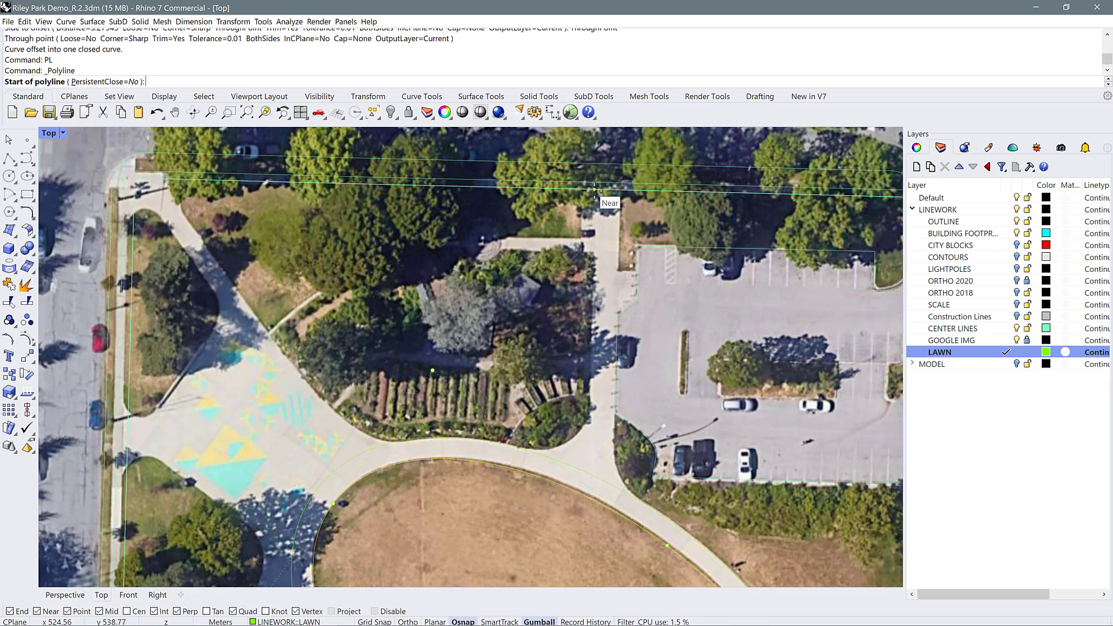
click(594, 189)
key(shift)
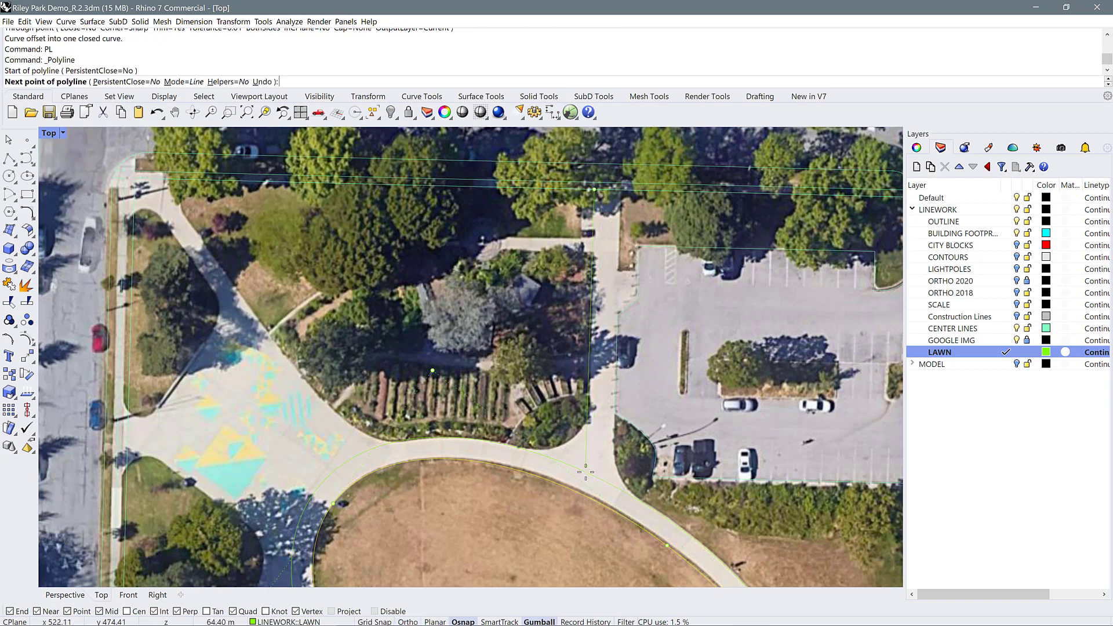
click(587, 468)
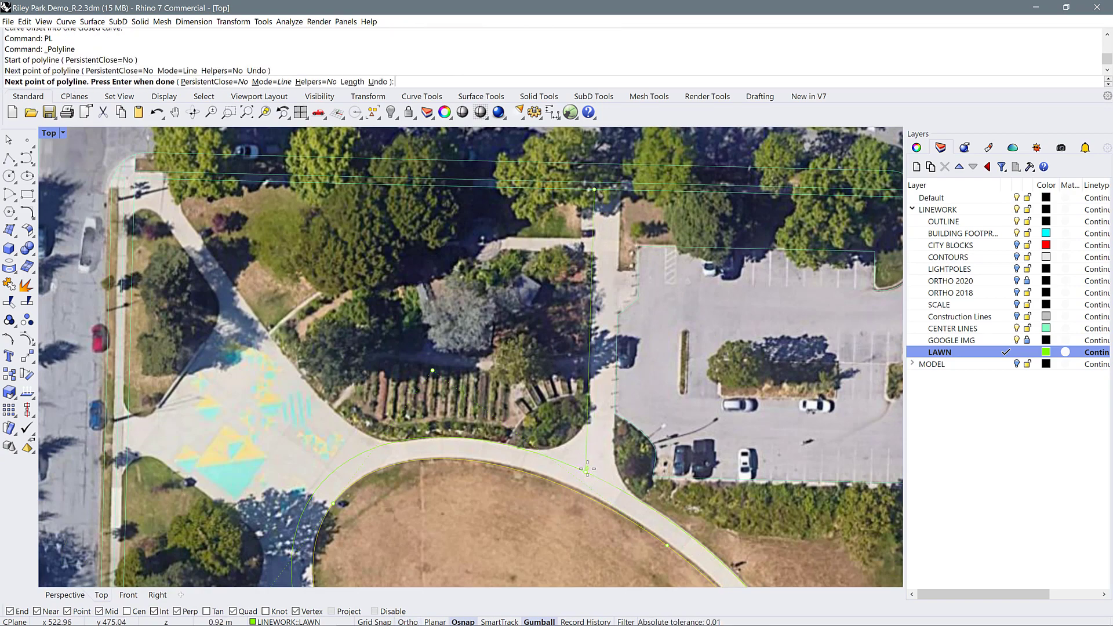
key(Return)
Draw a line along the garden side of the diagonal path, from the street corner across the plaza to the oval path.
text(L)
key(Return)
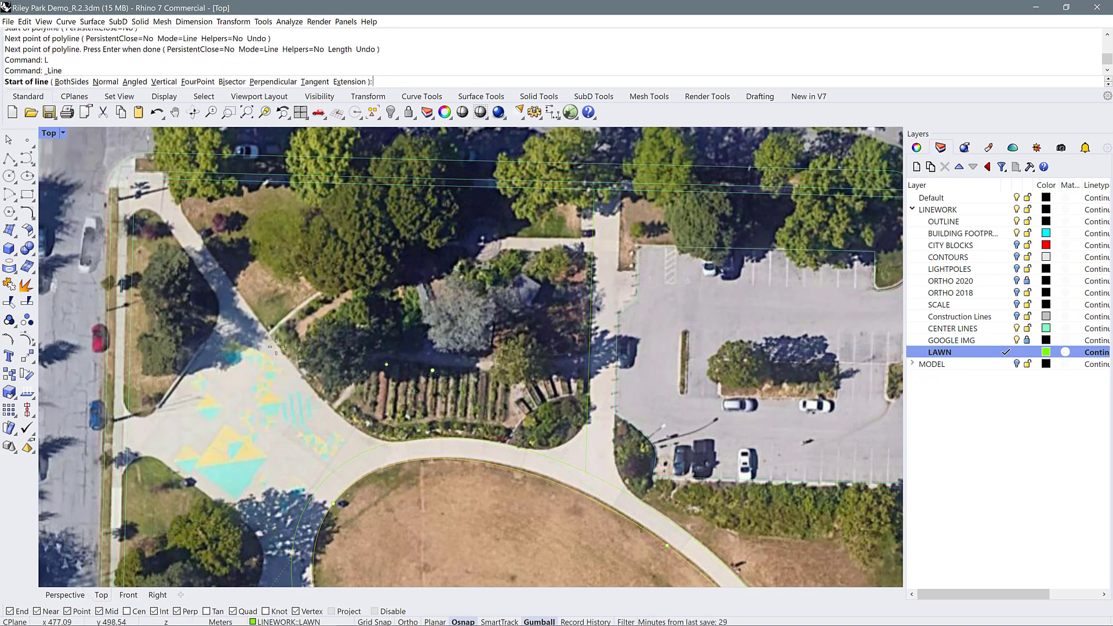
click(166, 184)
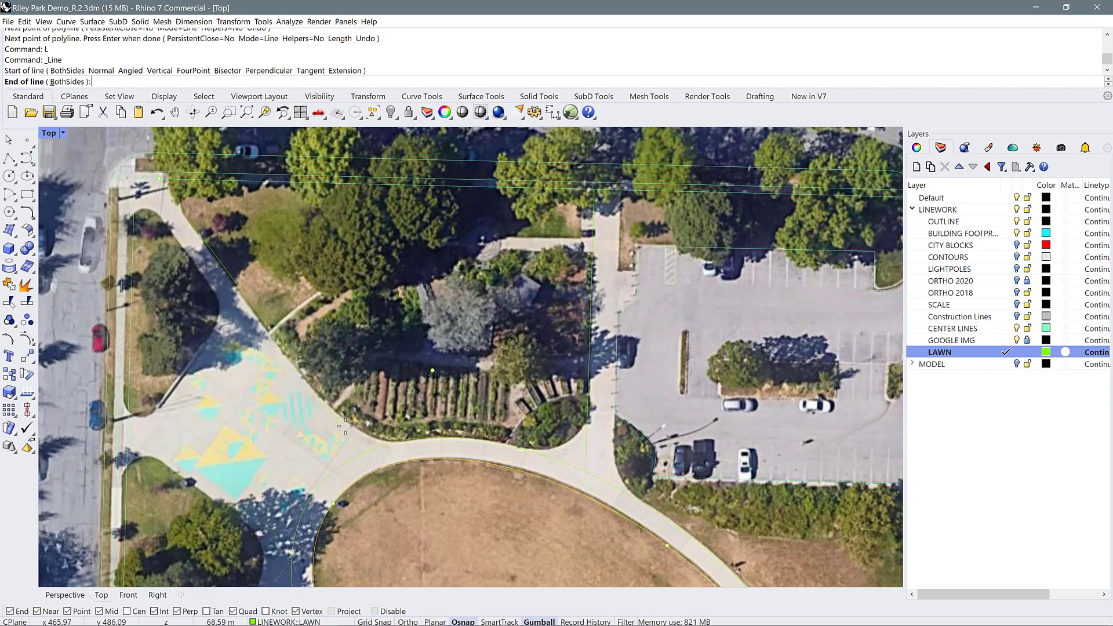
click(358, 455)
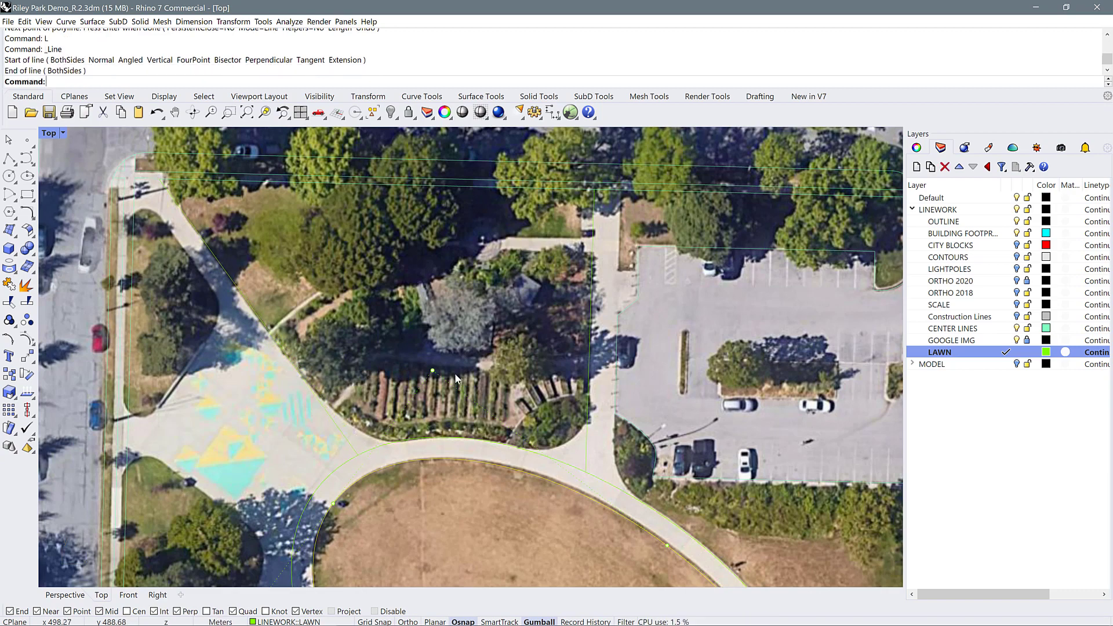
Offset the diagonal path line through a point on the path's opposite edge.
click(246, 299)
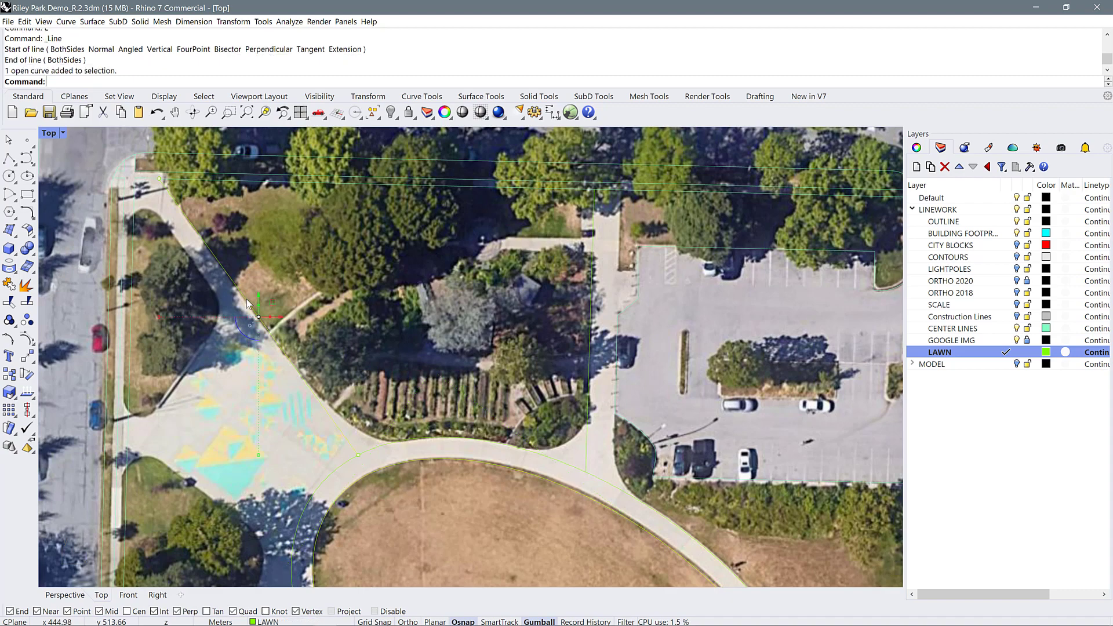
text(O)
key(Return)
click(247, 82)
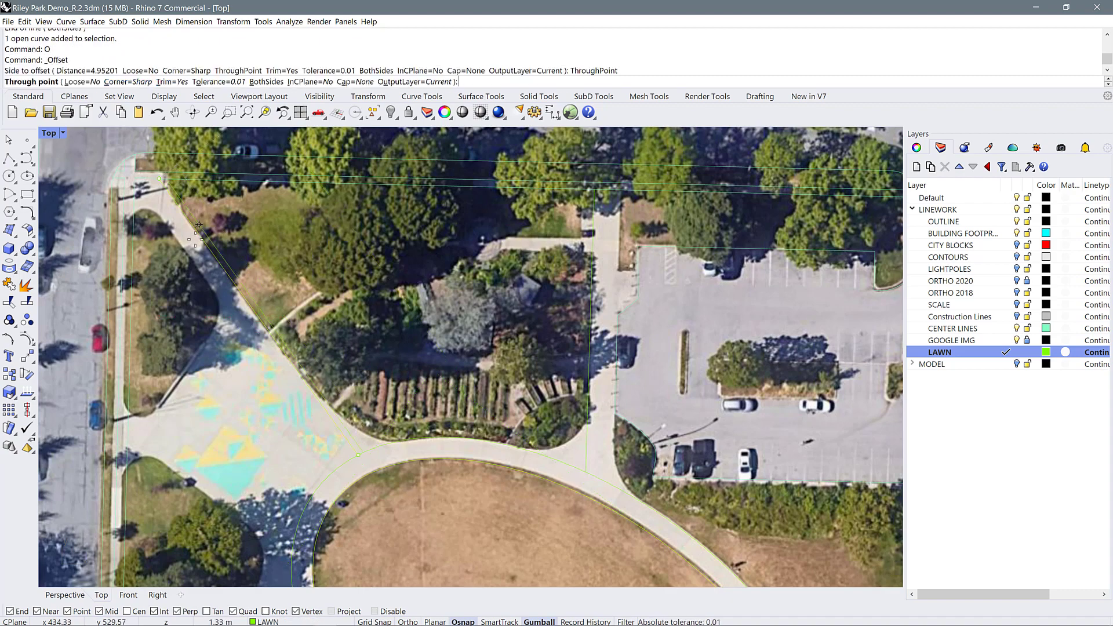
click(187, 251)
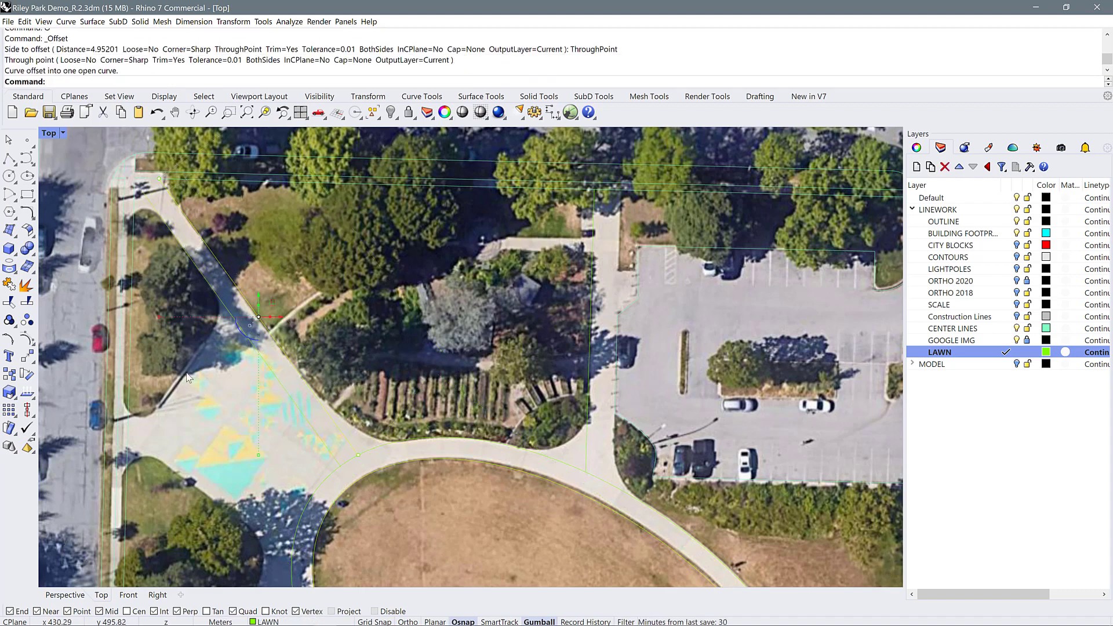
Draw a line about 29 m long along the plaza-side edge of the tree island by the street, starting at the diagonal path.
text(L)
key(Return)
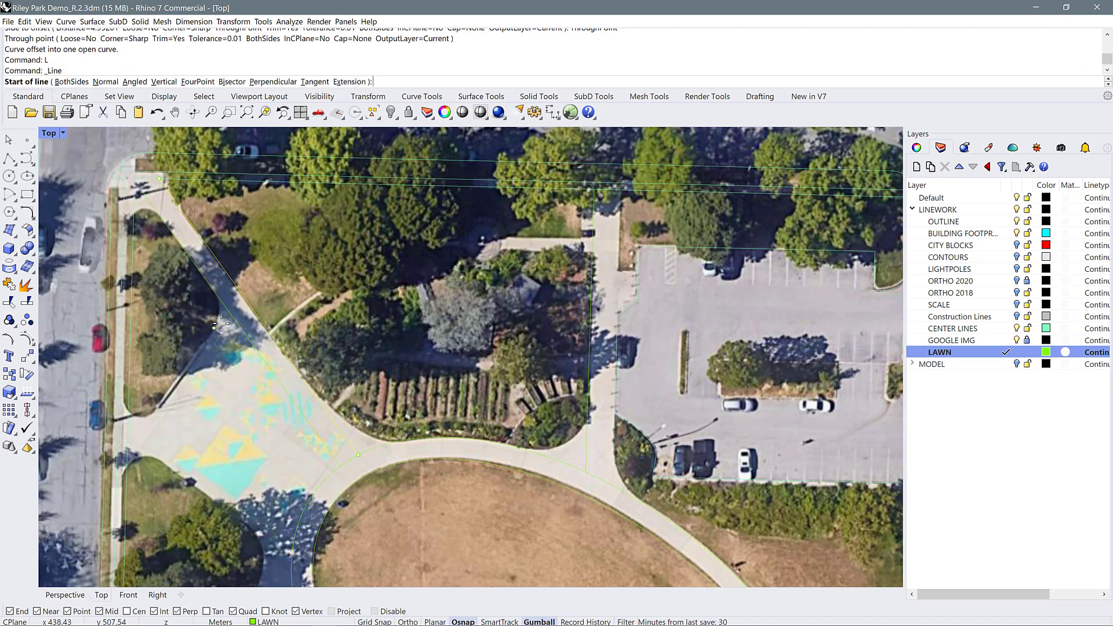
click(218, 325)
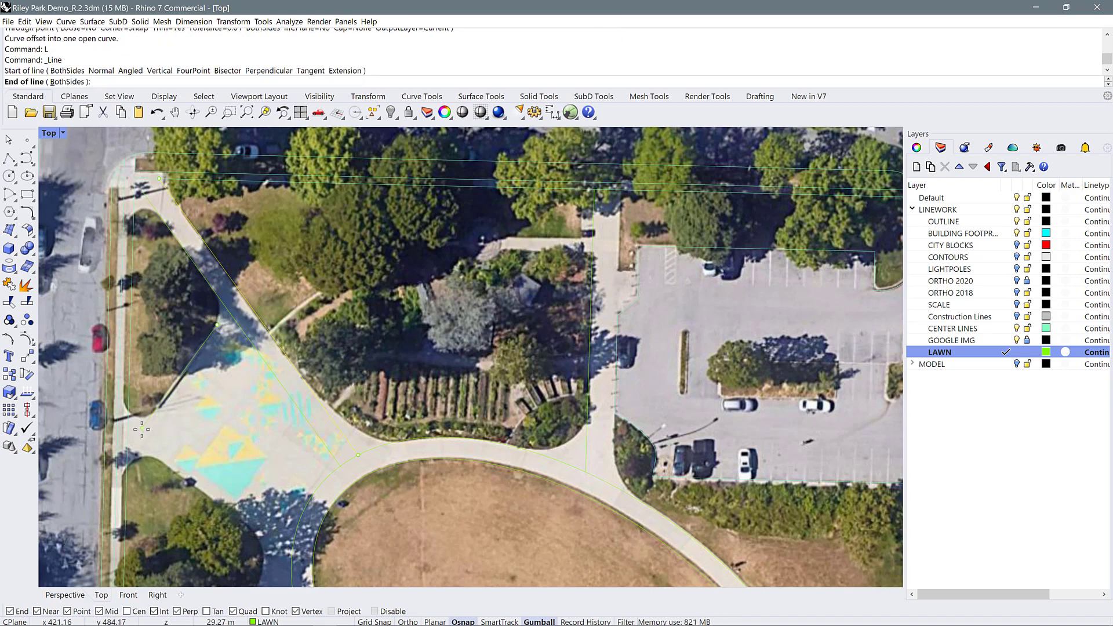
click(142, 428)
scroll(407, 253, down, 4)
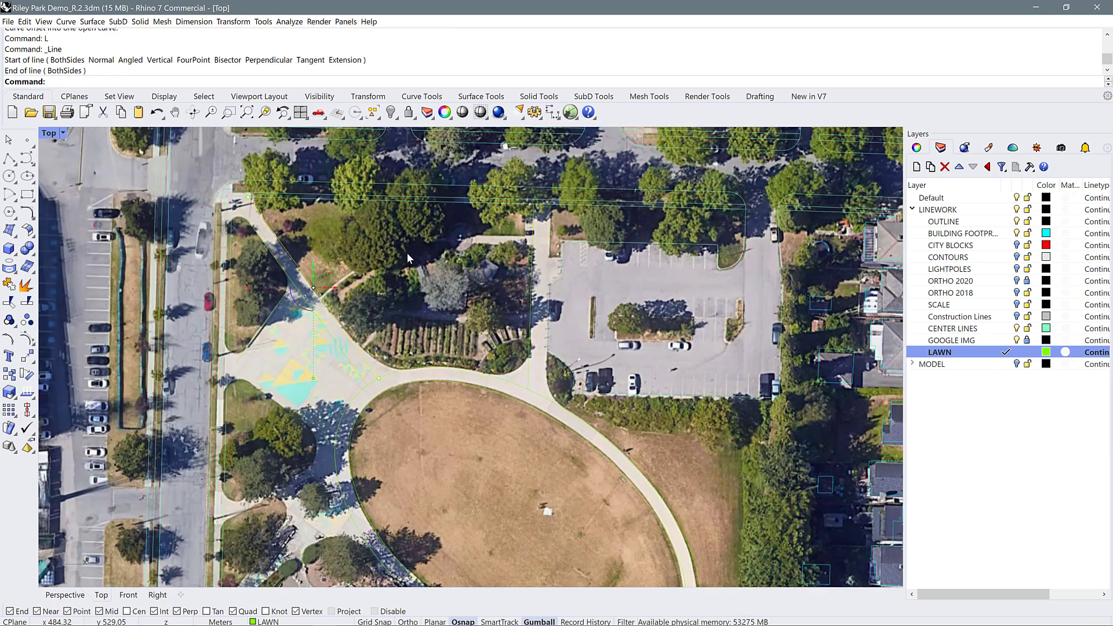
Draw two lines along the plaza-side and lower edges of the tree island just below the painted plaza.
scroll(242, 462, up, 4)
text(L)
key(Return)
click(255, 342)
click(348, 409)
scroll(279, 516, up, 2)
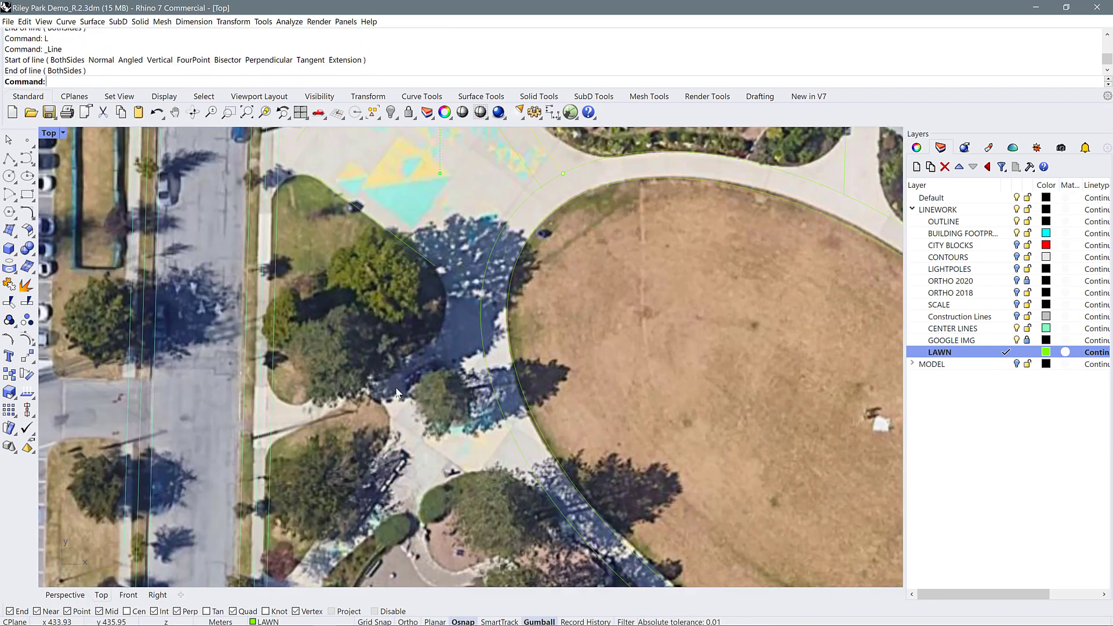
key(l)
key(Return)
click(299, 404)
click(434, 340)
Draw two lines along the upper and diagonal edges of the tree-covered lawn between the street and the playground.
key(l)
key(Return)
click(290, 432)
click(366, 402)
key(l)
key(Return)
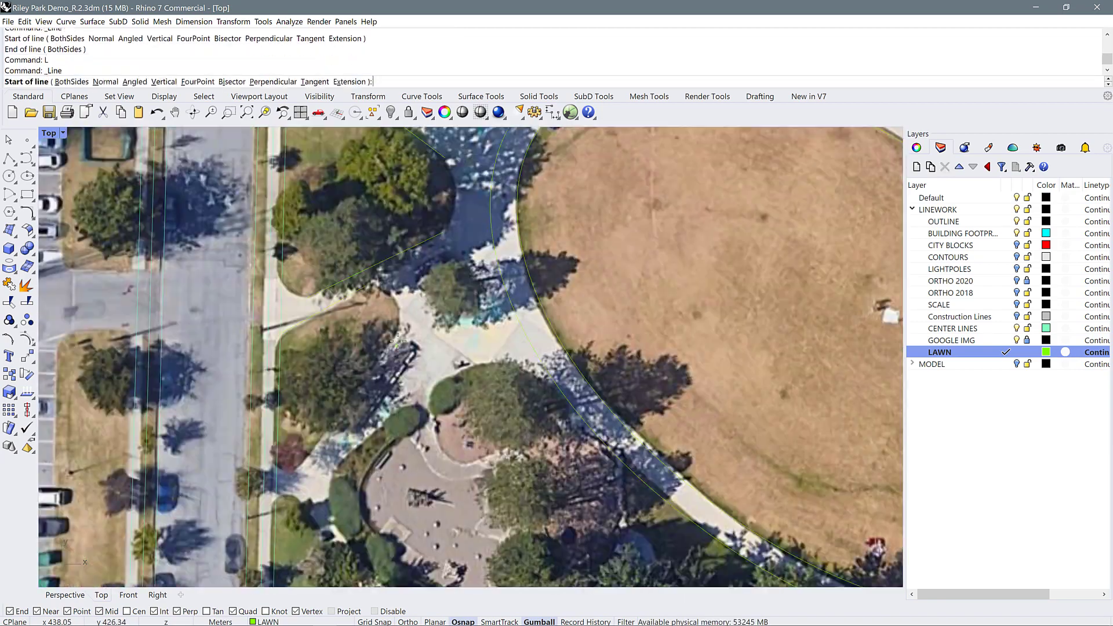
click(295, 464)
click(402, 316)
Draw two lines along the playground-side and lower edges of the small lawn below the playground's street entrance.
key(l)
key(Return)
click(312, 345)
click(405, 468)
key(l)
key(Return)
click(281, 510)
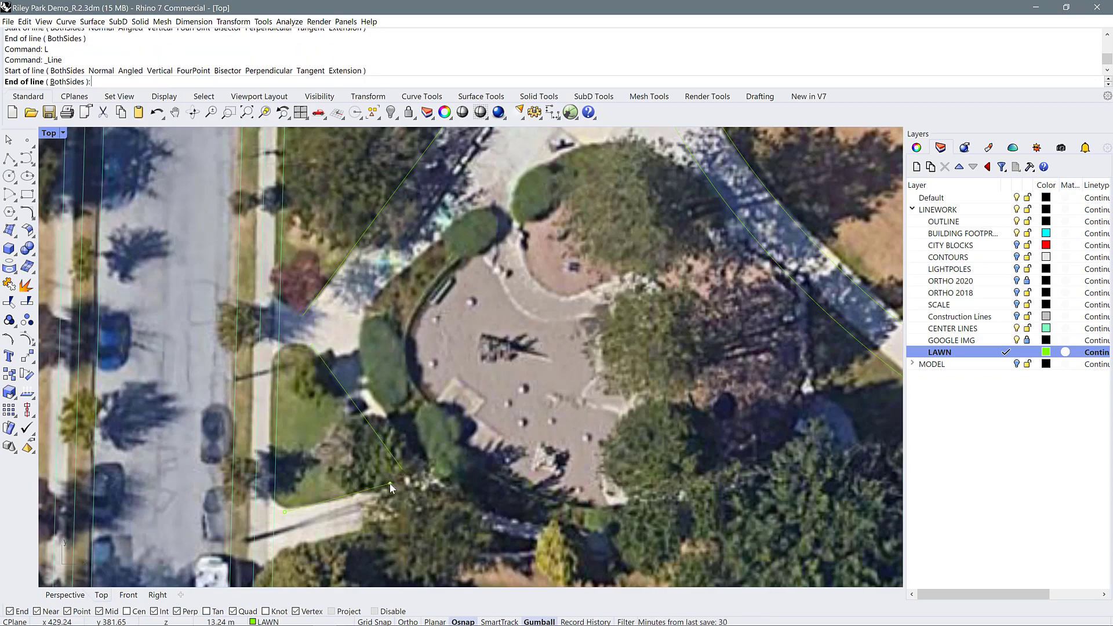
click(387, 483)
Offset the small lawn's lower edge line through a point on the opposite side of the entrance path.
scroll(444, 197, down, 4)
click(377, 393)
key(o)
key(Return)
click(242, 82)
click(369, 423)
Split the outer edge curve of the oval path using the plaza and garden edge lines that meet it.
scroll(581, 394, down, 5)
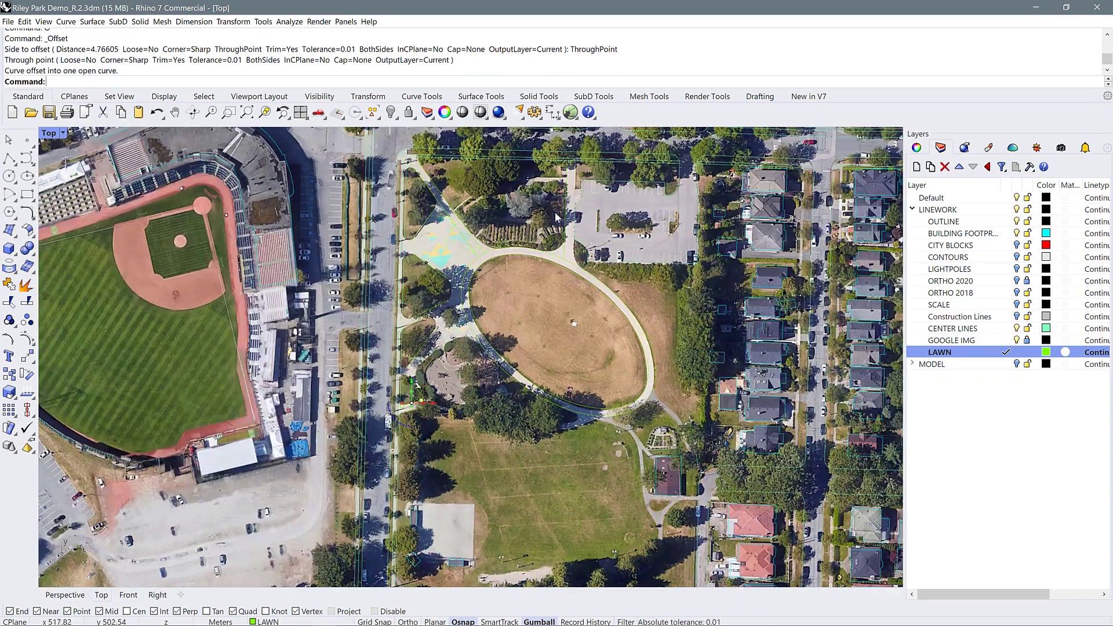
scroll(522, 368, up, 6)
click(341, 342)
text(SP)
key(Return)
click(321, 333)
click(341, 317)
click(577, 326)
scroll(355, 315, down, 5)
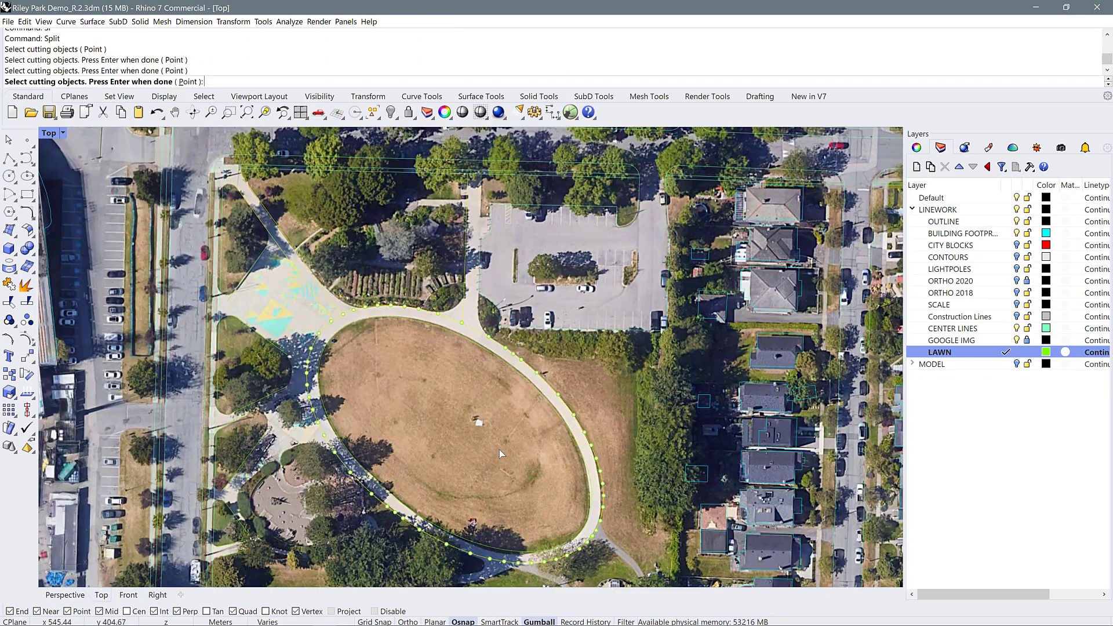
key(Return)
Try to fillet the garden's lower corner beside the parking-lot path at a radius of 8 m.
scroll(487, 348, up, 7)
text(r)
key(Return)
text(8)
key(Return)
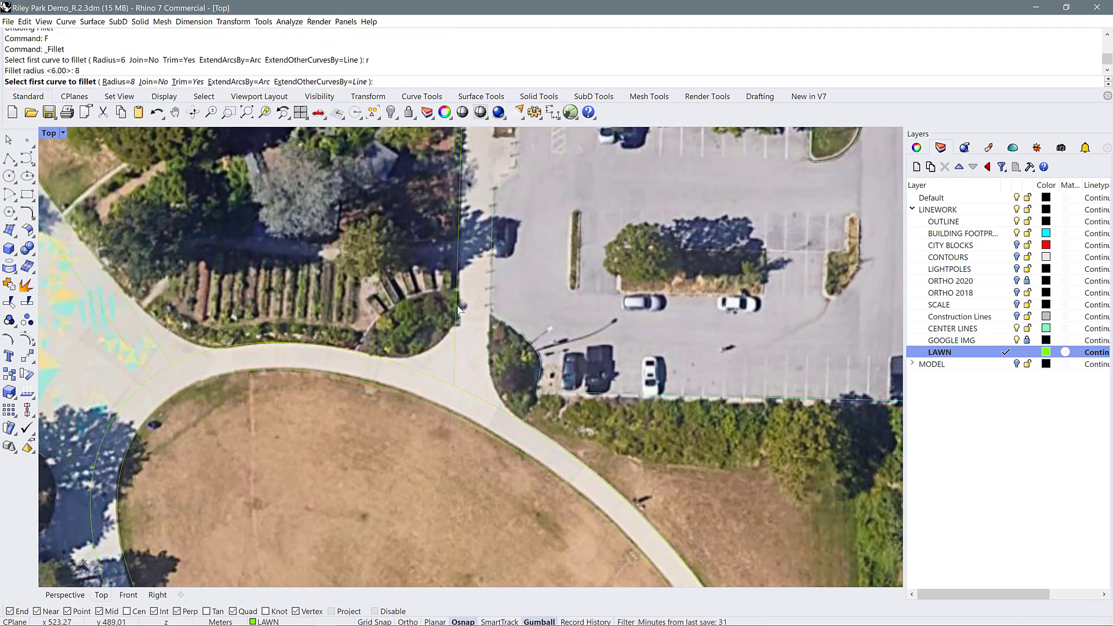
Fillet the garden's path-side line into the oval path's outer edge at a radius of 10 m.
key(f)
key(Return)
key(r)
key(Return)
text(10)
key(Return)
click(455, 342)
click(414, 365)
scroll(487, 445, down, 4)
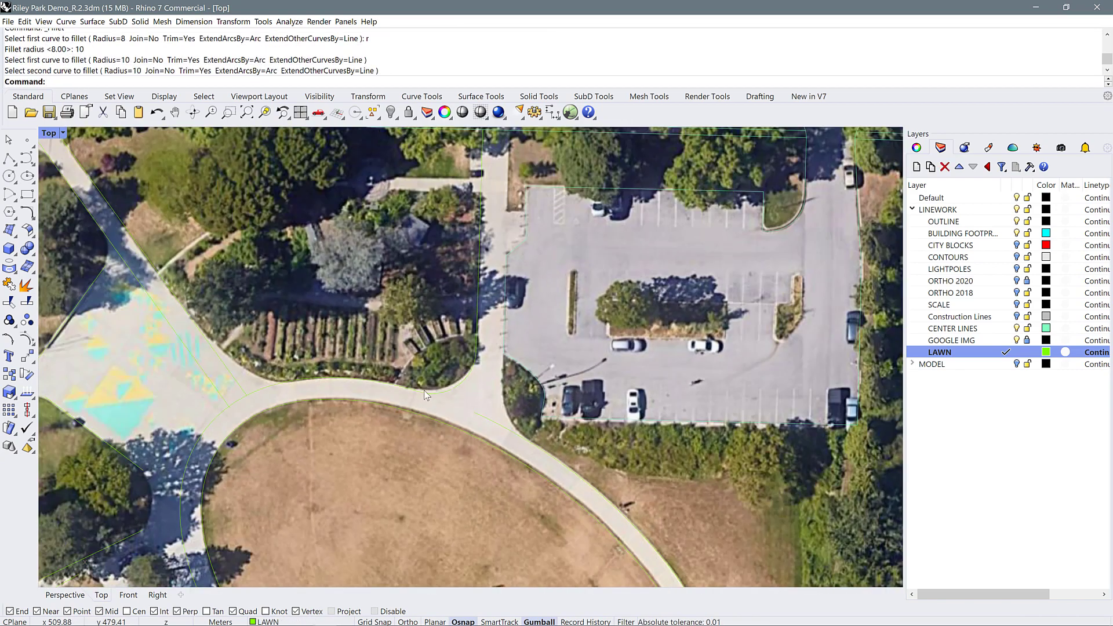
Offset the garden's path-side line through a point on the parking-lot edge of the same path.
text(PL)
key(Return)
key(Escape)
click(469, 204)
text(O)
key(Return)
key(t)
key(Return)
click(488, 360)
Shift the parking-lot-side path line slightly and fillet it into the oval path's outer edge at a radius of 10 m.
scroll(549, 443, up, 4)
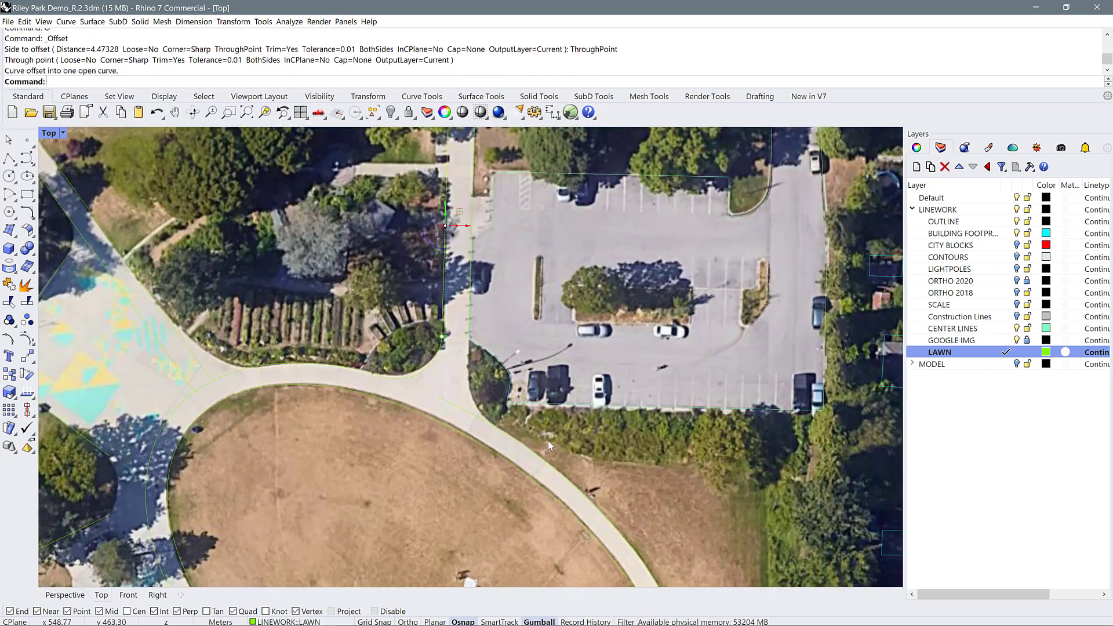
click(452, 301)
scroll(471, 308, up, 8)
drag(428, 322, 432, 318)
scroll(460, 262, down, 6)
text(F)
key(Return)
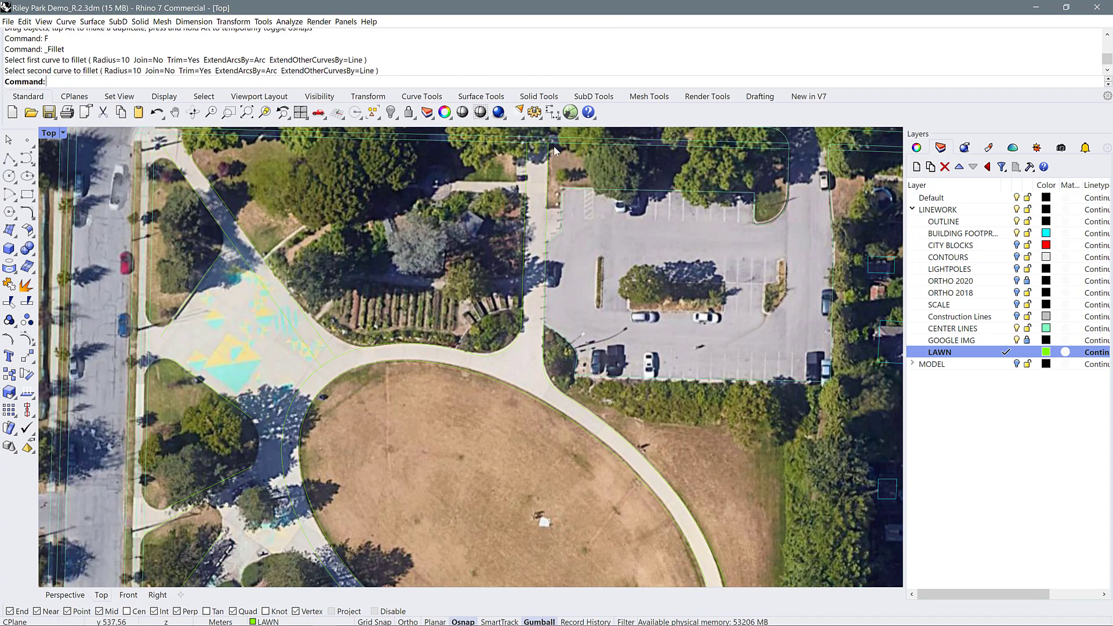
Fillet the garden's plaza-side edge into the oval path's outer edge at a radius of 20 m.
text(F)
key(Return)
key(r)
key(Return)
text(20)
key(Return)
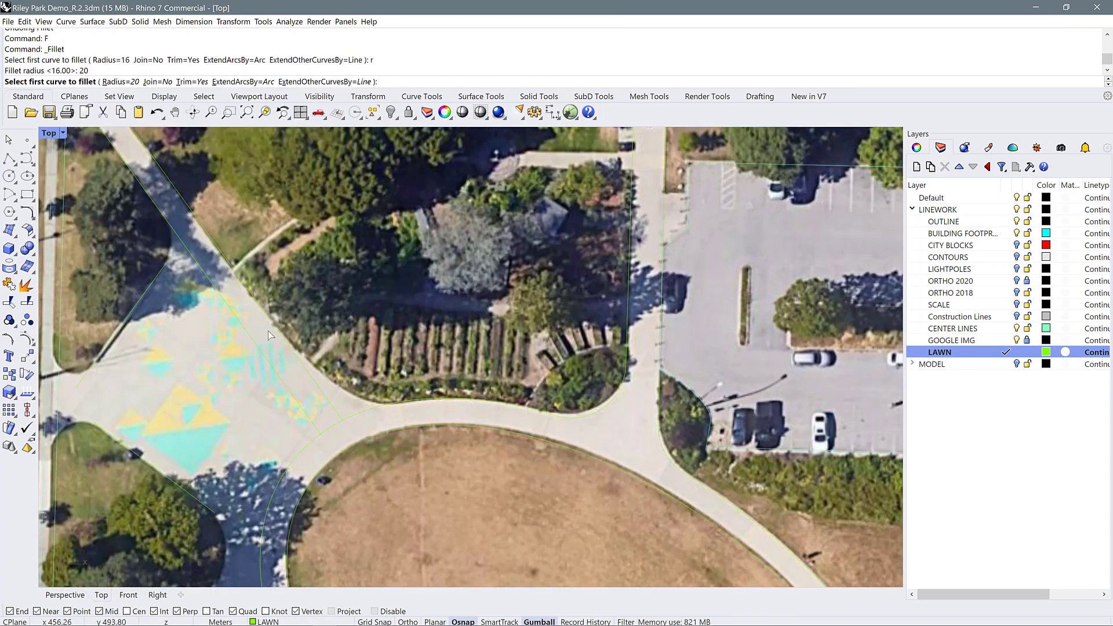
click(550, 412)
click(618, 387)
Fillet the plaza-side corner of the tree island above the painted plaza at a radius of 6 m.
right_drag(200, 240, 379, 287)
key(f)
key(Return)
key(r)
key(Return)
key(6)
key(Return)
click(339, 262)
click(337, 325)
Draw a line along the sidewalk edge of the tree island above the painted plaza.
scroll(348, 290, up, 4)
right_drag(278, 145, 361, 231)
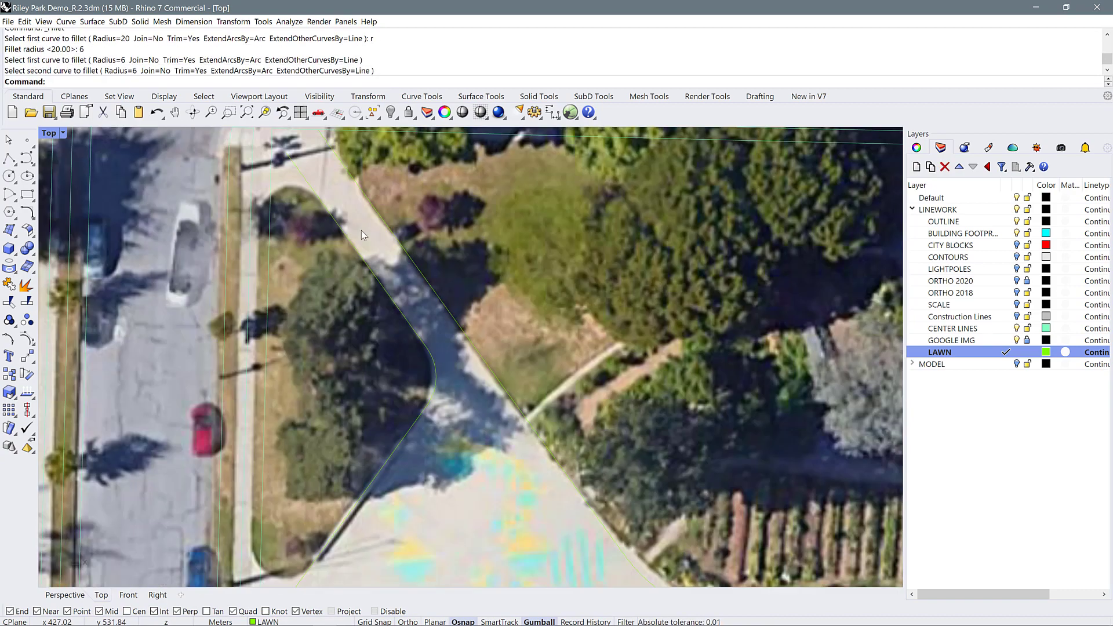
scroll(357, 191, down, 4)
text(L)
key(Return)
click(340, 223)
click(334, 451)
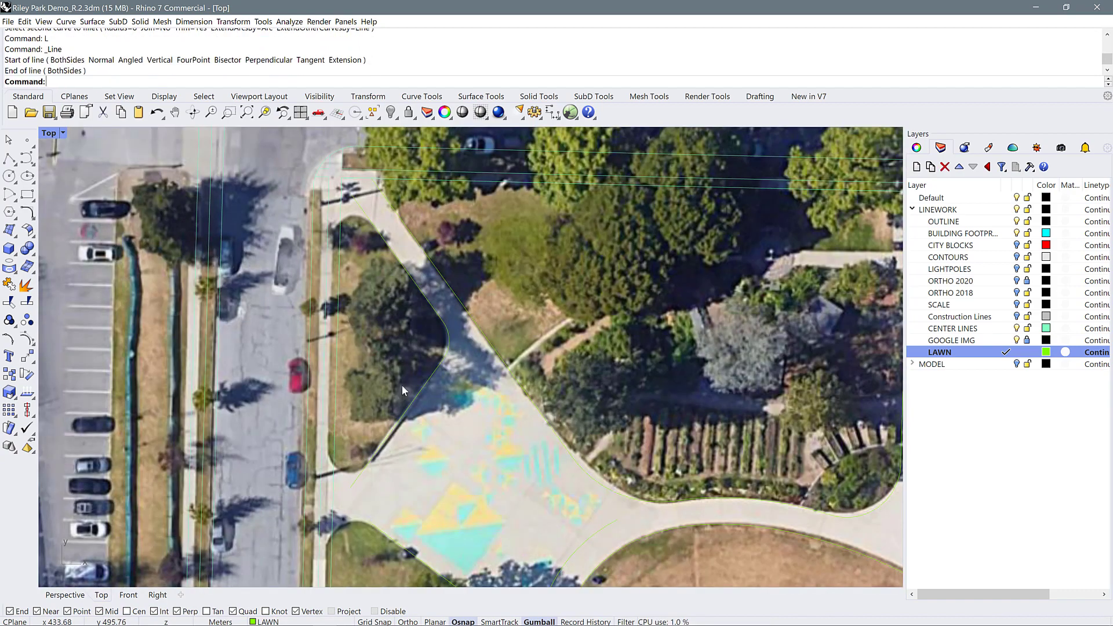
Hide the CENTER LINES layer and fillet the upper corner of the tree island above the plaza at a radius of 4 m.
click(1016, 329)
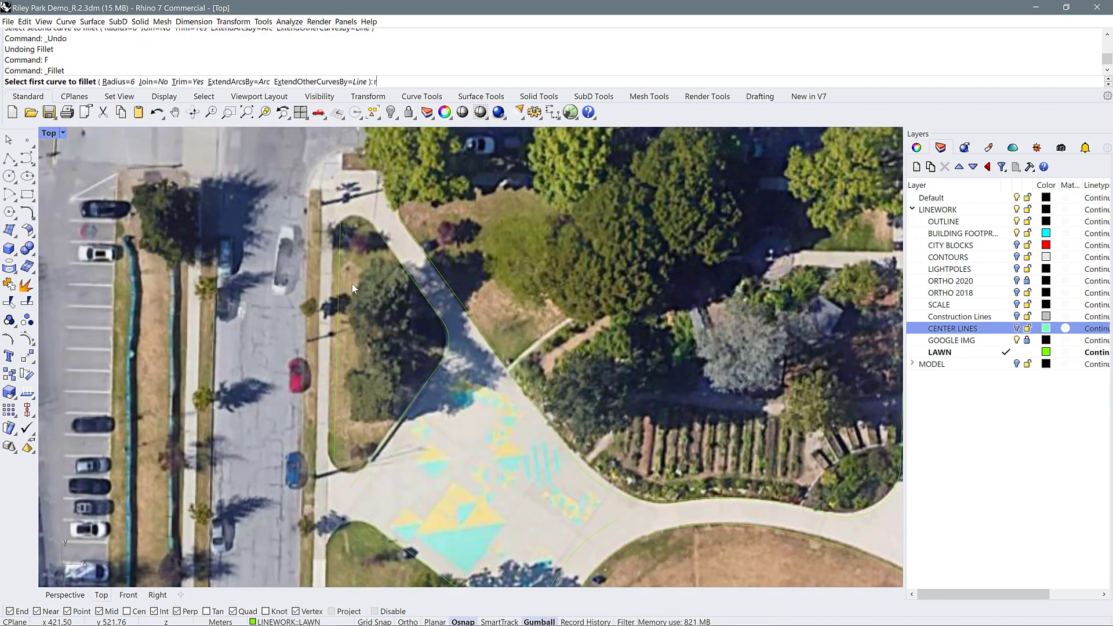
key(Return)
key(4)
key(Return)
click(379, 233)
click(340, 235)
Try to fillet the same tree island's lower corner at a radius of 4 m.
text(F)
key(Return)
click(334, 440)
click(372, 458)
scroll(371, 371, down, 6)
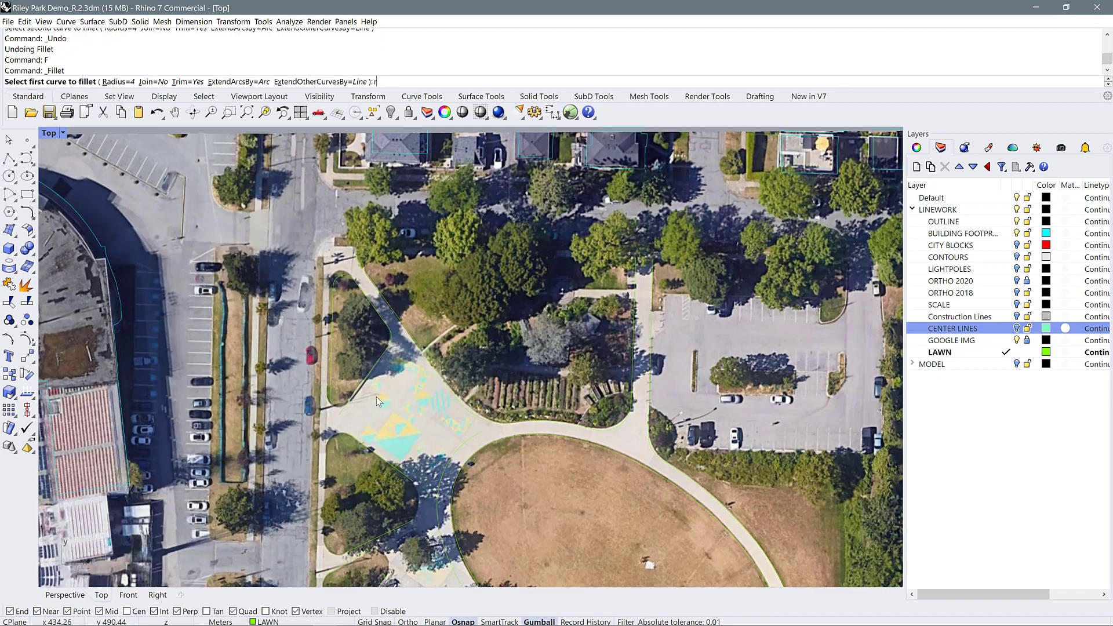
Try a 5 m fillet radius on the tree island's lower corner and undo it.
key(5)
key(Return)
scroll(331, 409, up, 8)
click(332, 370)
click(372, 390)
key(ctrl+z)
Try a 4 m fillet on the tree island's lower corner once more and undo it.
key(f)
key(Return)
key(r)
key(Return)
key(4)
key(Return)
click(330, 367)
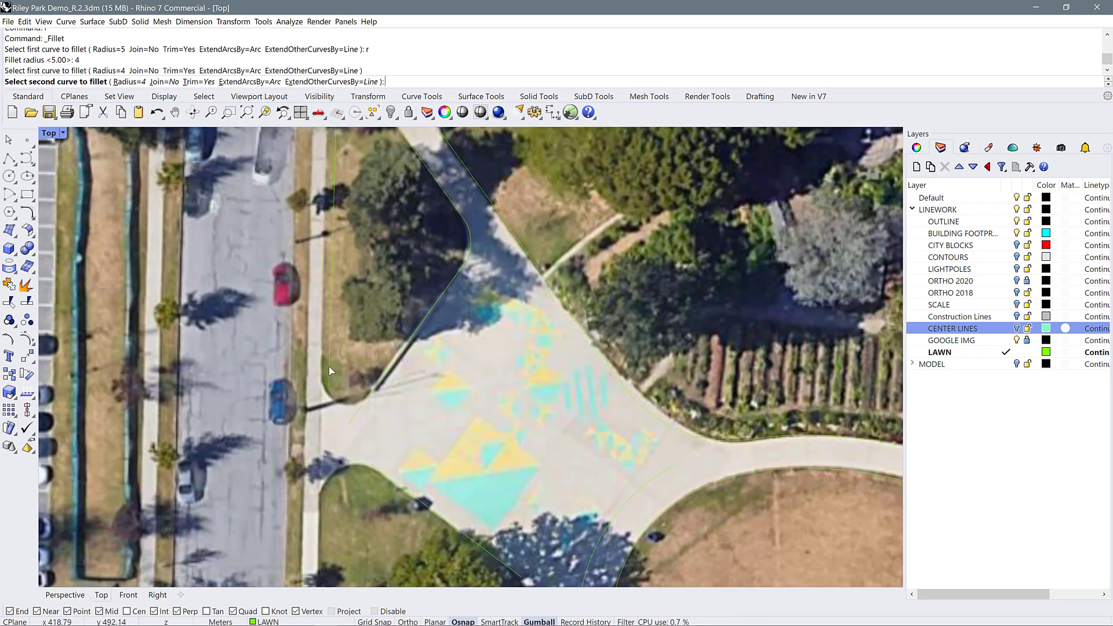
click(379, 384)
key(ctrl+z)
Fillet the lower corner of the tree island above the painted plaza at a radius of 3 m.
key(f)
key(Return)
key(r)
key(Return)
key(3)
key(Return)
click(329, 371)
click(379, 384)
scroll(400, 371, down, 8)
Show the CENTER LINES layer and draw a line along the sidewalk edge of the tree island below the painted plaza.
click(1016, 329)
scroll(405, 405, up, 6)
key(l)
key(Return)
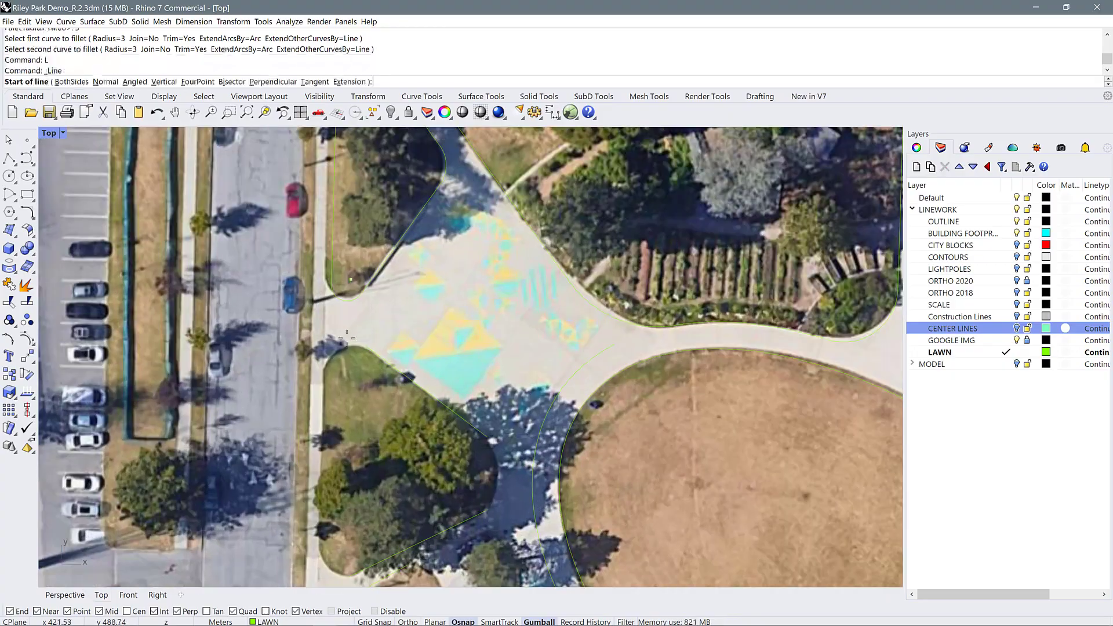
scroll(399, 371, down, 4)
scroll(394, 380, up, 2)
click(367, 436)
click(378, 447)
Draw a line along the sidewalk edge of the tree-covered lawn between the street and the playground.
right_drag(382, 440, 390, 274)
key(l)
key(Return)
click(367, 400)
click(379, 430)
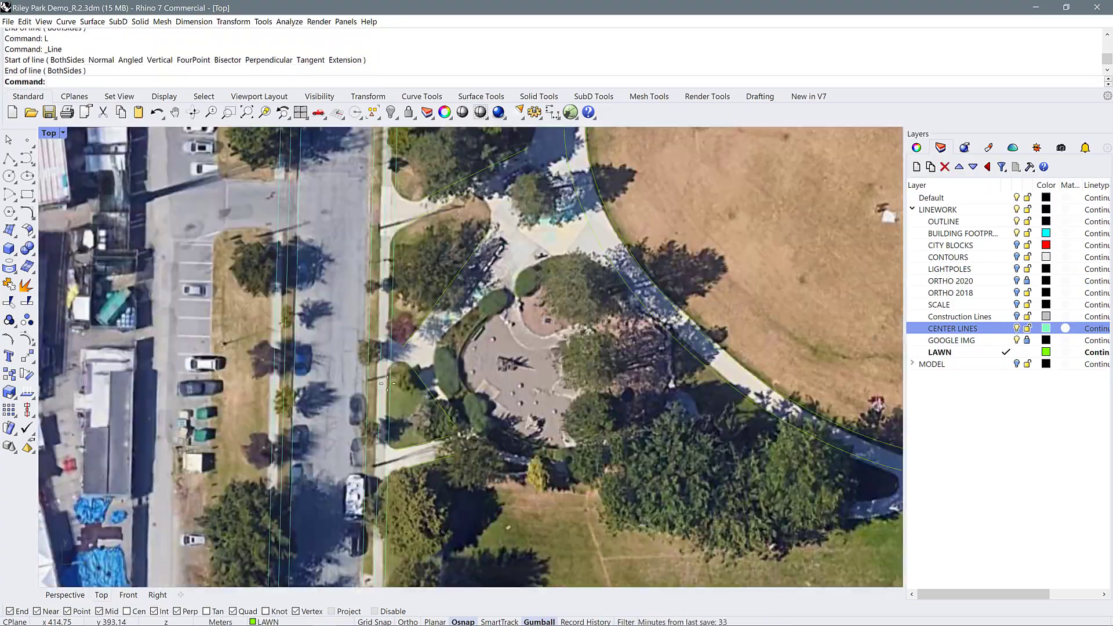
Draw a line along the sidewalk edge from beside the playground down to the park's lower end.
scroll(394, 421, down, 2)
key(l)
key(Return)
click(380, 370)
scroll(392, 371, down, 10)
scroll(400, 499, up, 3)
scroll(365, 524, up, 6)
click(366, 516)
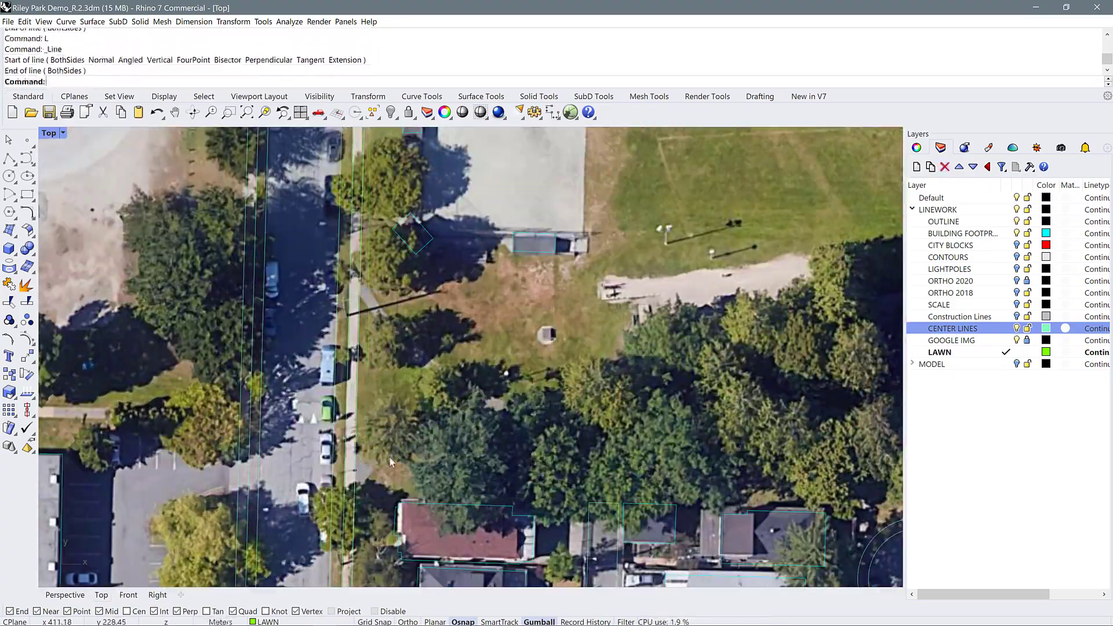
Hide the CENTER LINES layer and fillet the plaza-side corner of the tree-covered lawn beside the playground at a radius of 6 m.
scroll(432, 510, down, 13)
click(1017, 328)
scroll(435, 315, up, 15)
key(f)
key(Return)
key(r)
key(Return)
key(6)
key(Return)
click(531, 373)
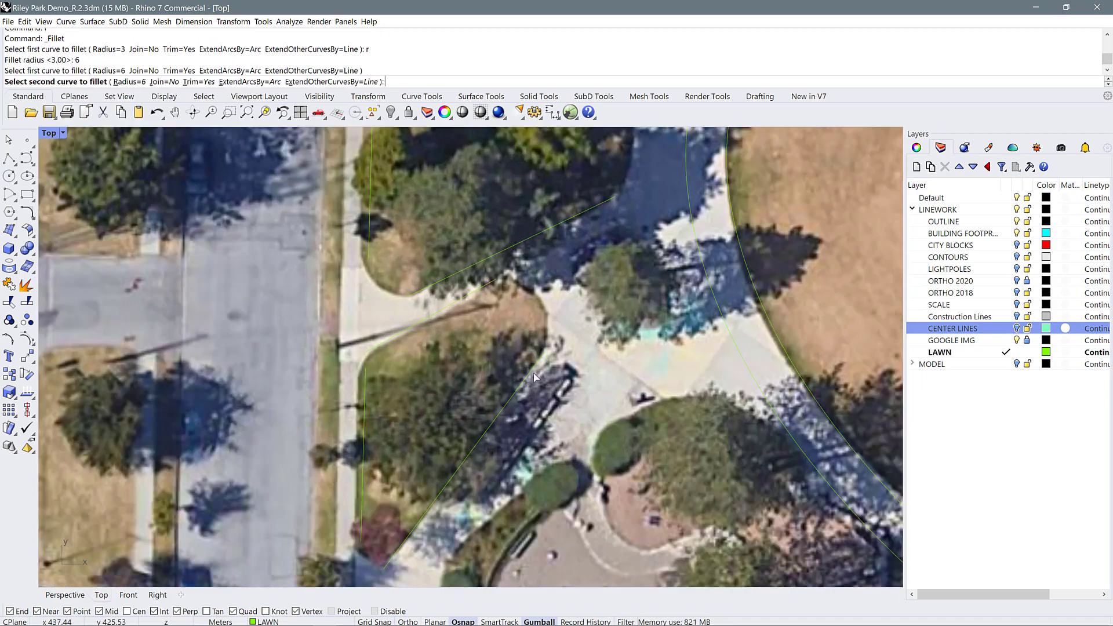
click(467, 295)
Fillet the tree-covered lawn's upper street-side corner at the same 6 m radius.
key(f)
key(Return)
click(381, 342)
click(365, 374)
scroll(383, 376, down, 4)
Fillet the upper corner of the small lawn below the playground's street entrance at a radius of 3 m.
key(f)
key(Return)
key(r)
key(Return)
key(3)
key(Return)
click(359, 428)
click(387, 433)
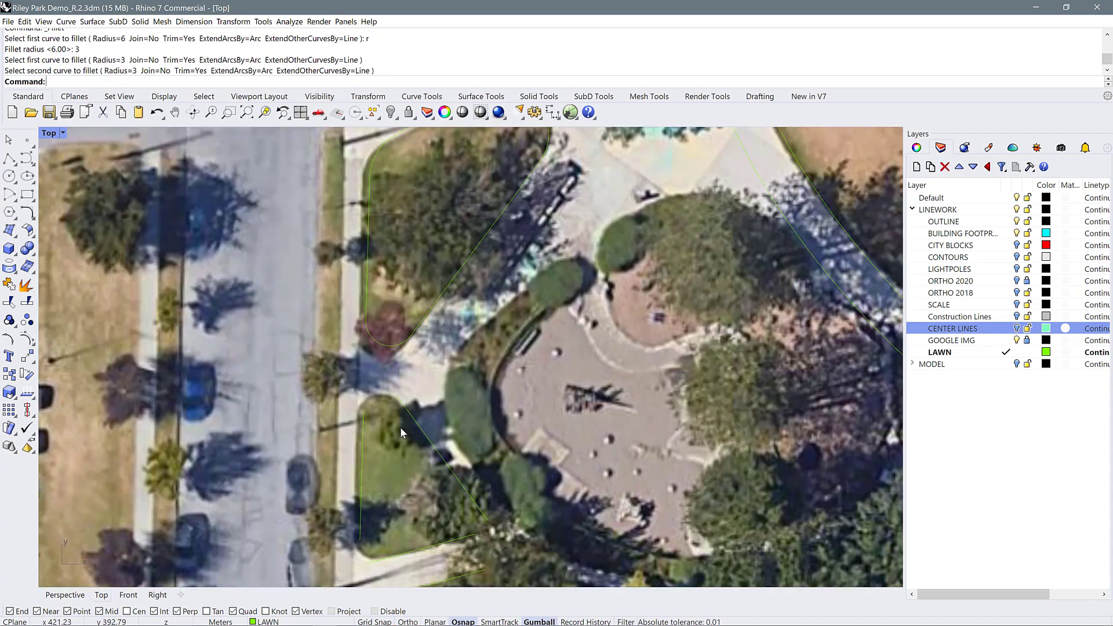
Fillet the lower street-side and playground-side corners of the small lawn below the playground's street entrance at a radius of 3 m.
key(f)
key(Return)
click(363, 426)
scroll(378, 390, down, 4)
key(f)
key(Return)
click(443, 395)
click(456, 376)
scroll(452, 399, up, 3)
scroll(430, 394, down, 11)
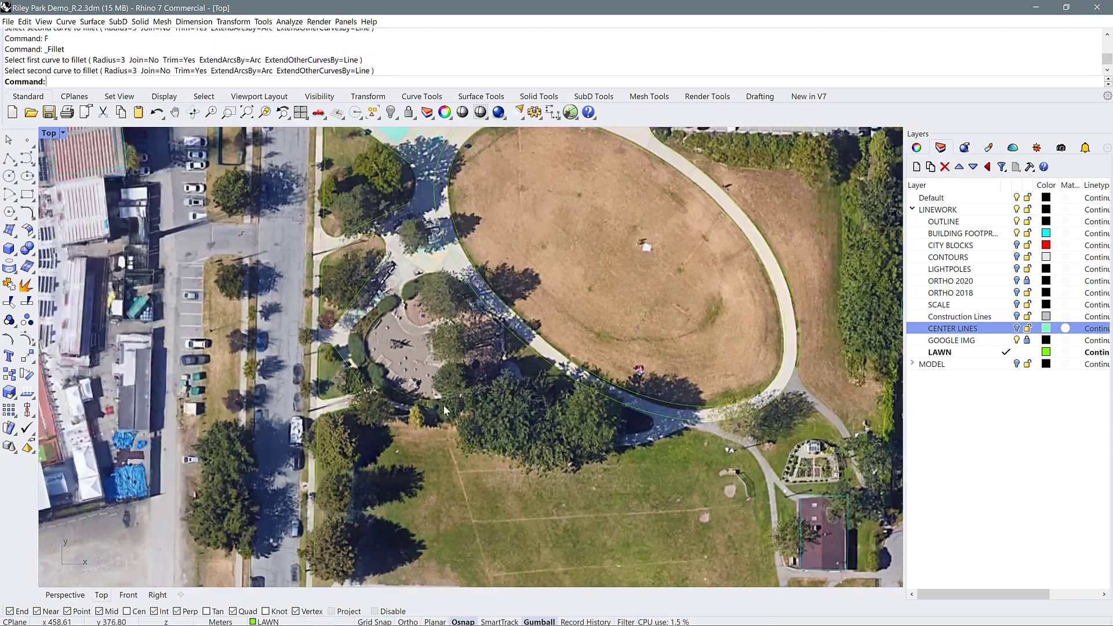
Try a 6 m fillet on the lower oval-side corner of the lawn below the painted plaza, and undo it.
scroll(423, 174, up, 6)
click(374, 221)
click(379, 293)
key(ctrl+z)
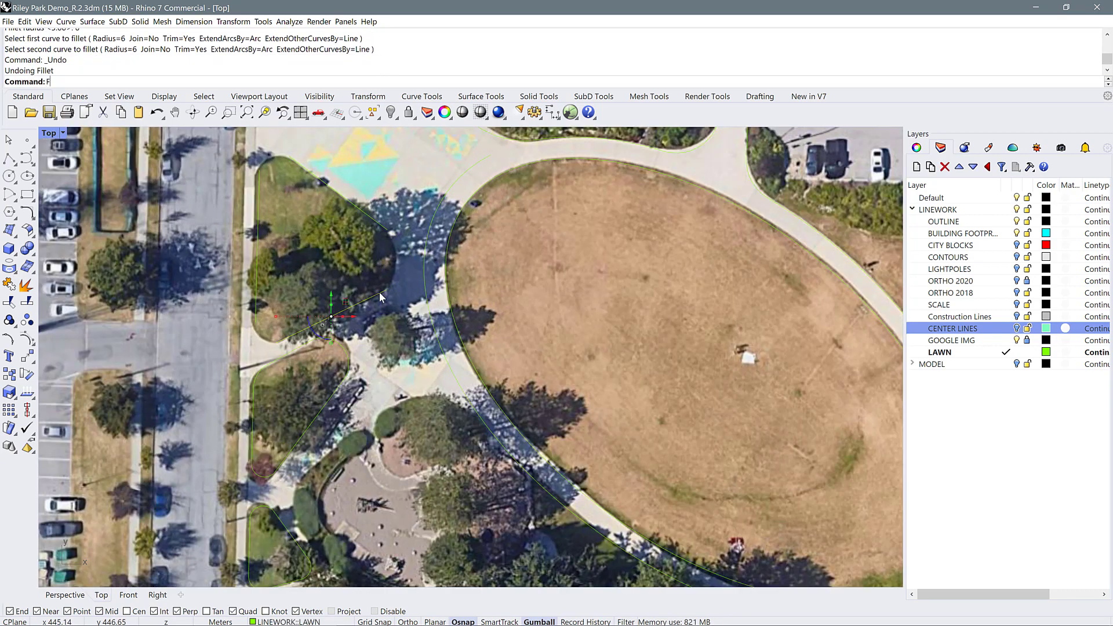
Try an 8 m fillet on the same lower oval-side corner of the plaza lawn, and undo it.
key(f)
key(Return)
key(r)
key(Return)
key(8)
key(Return)
click(376, 222)
click(378, 294)
key(ctrl+x)
key(ctrl+z)
Fillet the lower oval-side corner of the lawn below the painted plaza at a radius of 10 m.
key(f)
key(Return)
key(r)
key(Return)
key(1)
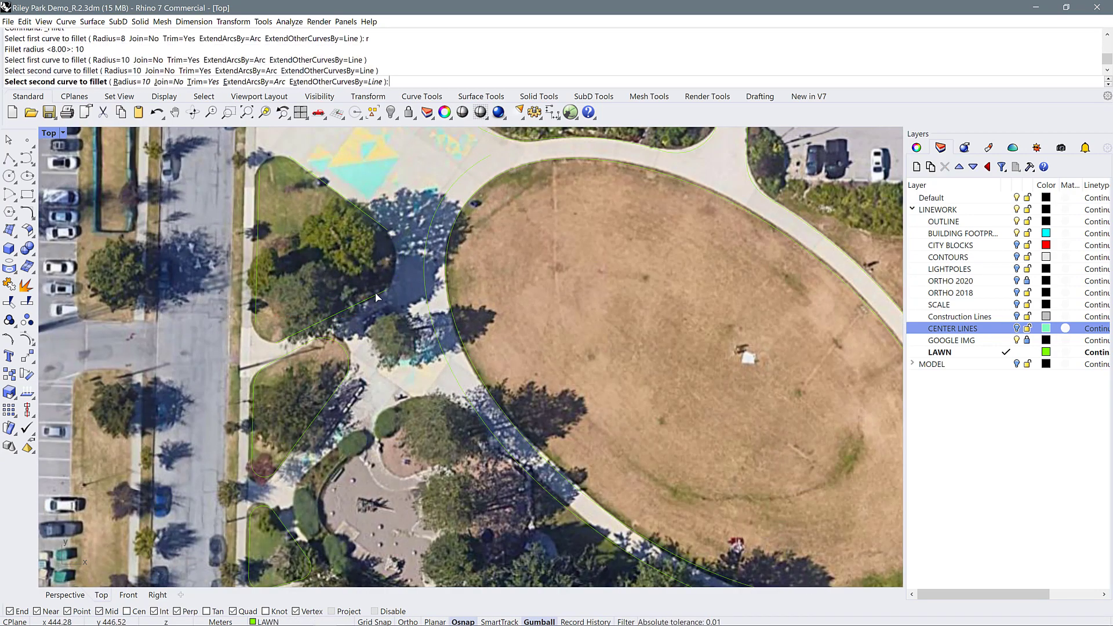
click(376, 293)
Round the remaining lawn corners beside the plaza with fillets at radii of 6 m and 4 m.
scroll(259, 156, up, 4)
text(f)
key(Return)
text(r)
key(Return)
text(6)
key(Return)
key(Return)
text(4)
key(Return)
click(394, 490)
click(344, 449)
scroll(405, 385, down, 14)
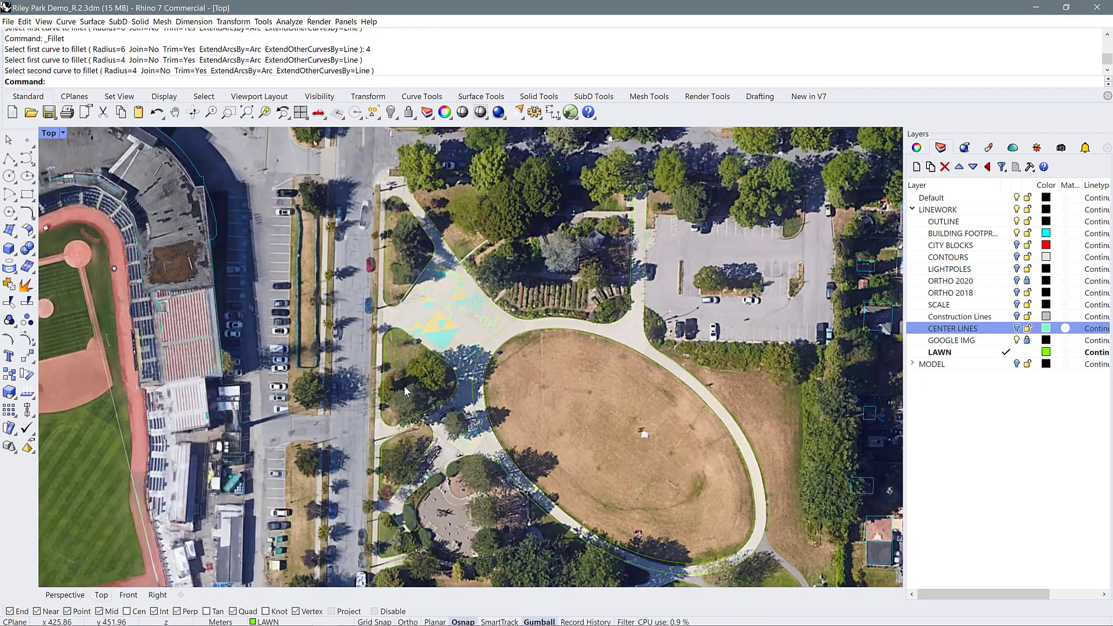
Show the CENTER LINES layer and draw a line along the park's upper street edge between the diagonal path and the driveway.
scroll(399, 180, up, 12)
click(1016, 329)
click(897, 224)
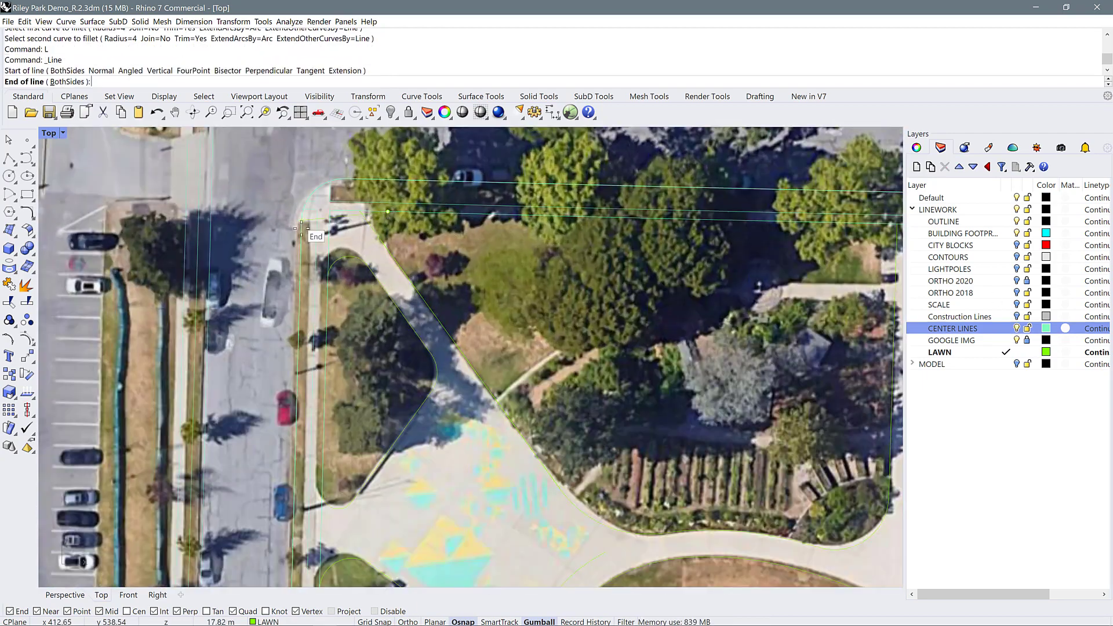
click(371, 212)
Try drawing a line along the street edge from the driveway's upper end beside the parking lot, and undo it.
scroll(365, 232, down, 7)
scroll(823, 302, up, 4)
scroll(525, 264, up, 10)
key(l)
key(Return)
click(494, 329)
click(440, 328)
scroll(439, 328, down, 8)
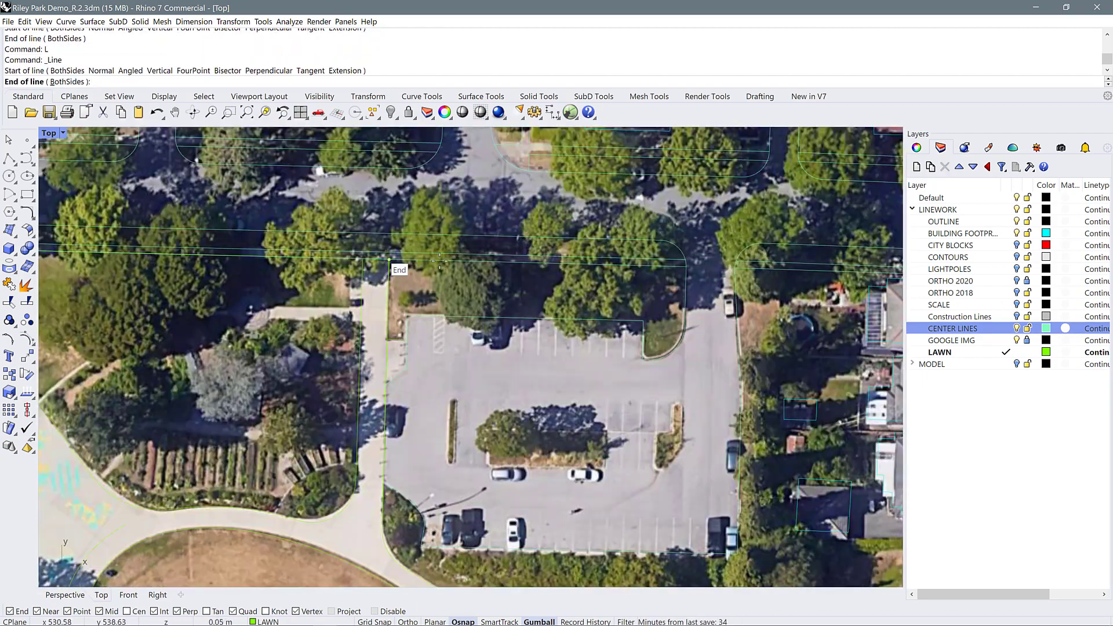
key(ctrl+z)
Draw a closed interpolated curve around the playground, following the path edge and the surrounding hedges.
scroll(575, 391, up, 6)
scroll(561, 226, down, 5)
scroll(388, 349, up, 4)
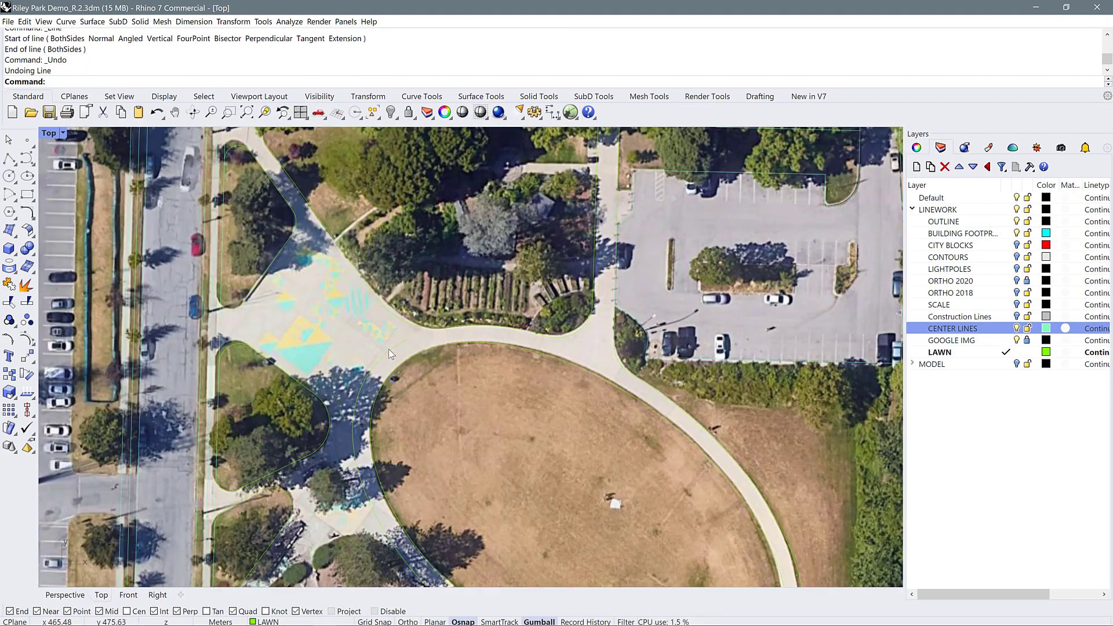
scroll(385, 464, up, 4)
click(397, 342)
scroll(399, 342, up, 3)
click(32, 162)
click(63, 167)
click(428, 399)
click(391, 380)
click(338, 396)
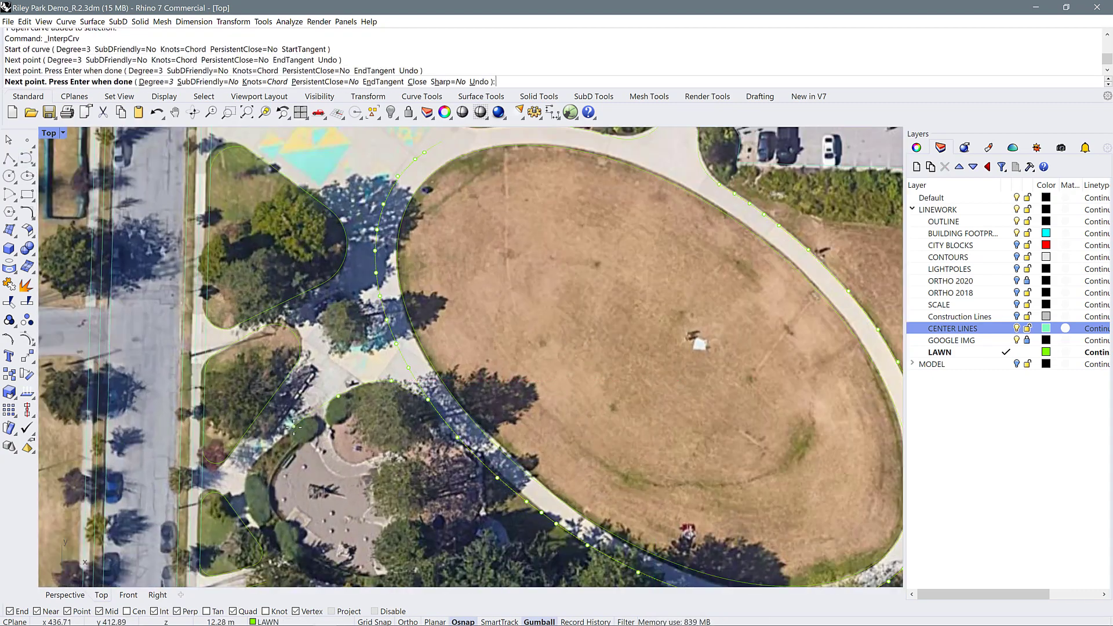
click(293, 427)
click(248, 471)
click(248, 506)
right_drag(276, 545, 266, 434)
click(271, 441)
click(334, 475)
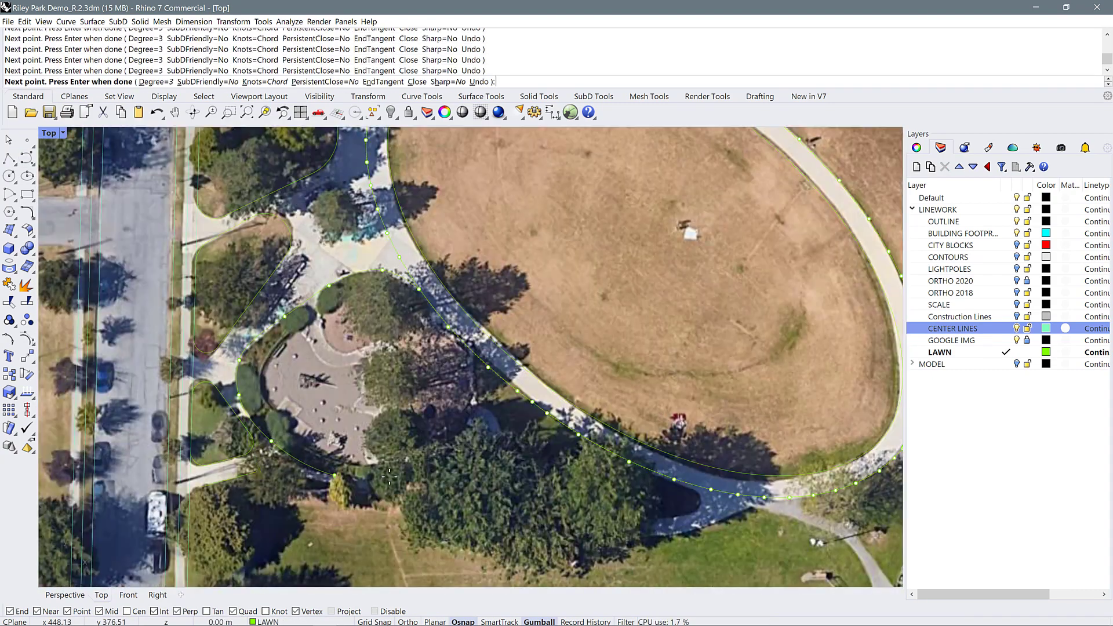
click(429, 304)
key(Return)
Trim the oval path's outer edge curve at the playground outline and delete the leftover piece in the plaza.
drag(436, 325, 391, 380)
text(tr)
scroll(431, 372, down, 4)
click(402, 280)
key(Return)
click(426, 152)
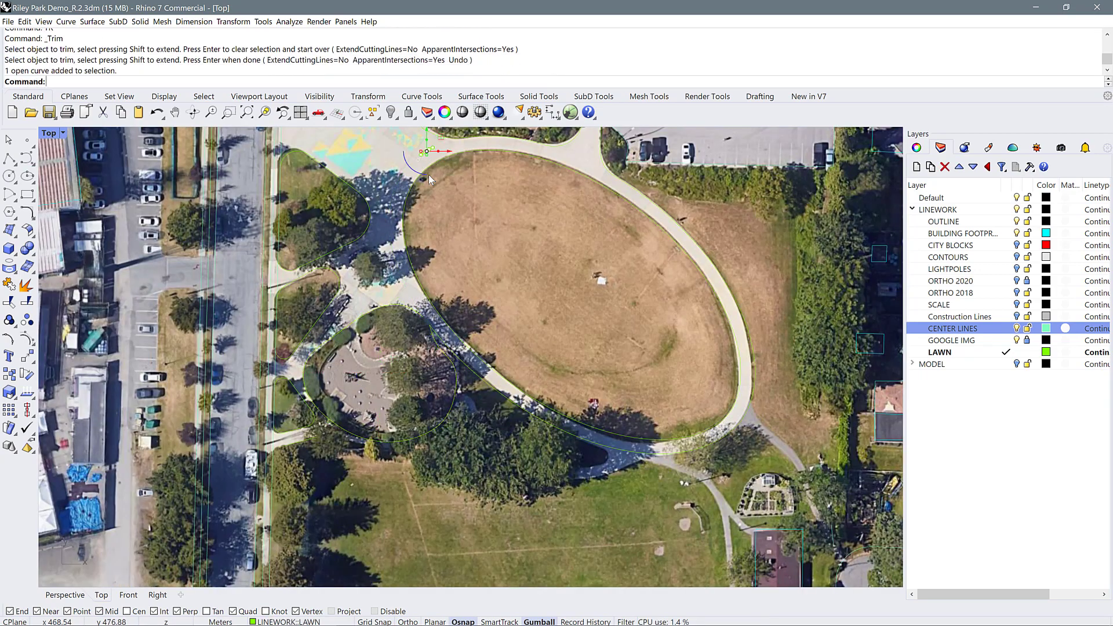
key(Delete)
Reshape the playground outline beside the oval path by moving its curve points.
scroll(412, 324, up, 8)
key(ctrl+z)
click(436, 322)
scroll(475, 308, down, 6)
drag(435, 320, 456, 299)
scroll(471, 308, up, 7)
click(451, 302)
scroll(539, 301, down, 10)
scroll(579, 371, up, 3)
Replace the GOOGLE IMG background with the ORTHO 2018 layer and adjust the playground outline to match it.
click(1016, 281)
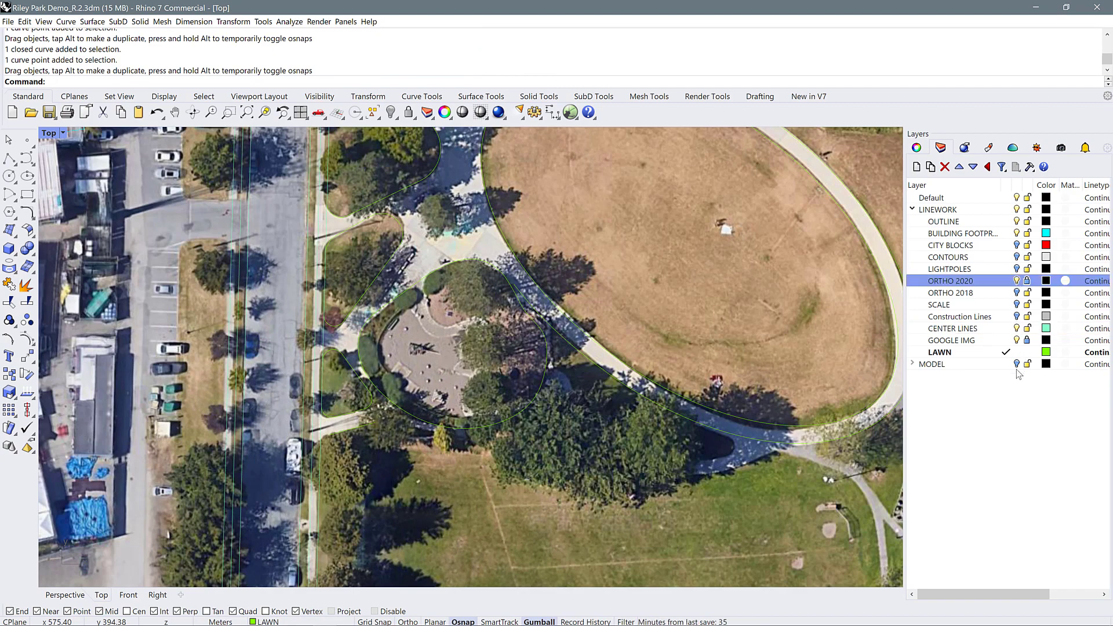
click(1017, 340)
click(1016, 281)
click(1017, 292)
click(486, 427)
scroll(452, 409, up, 4)
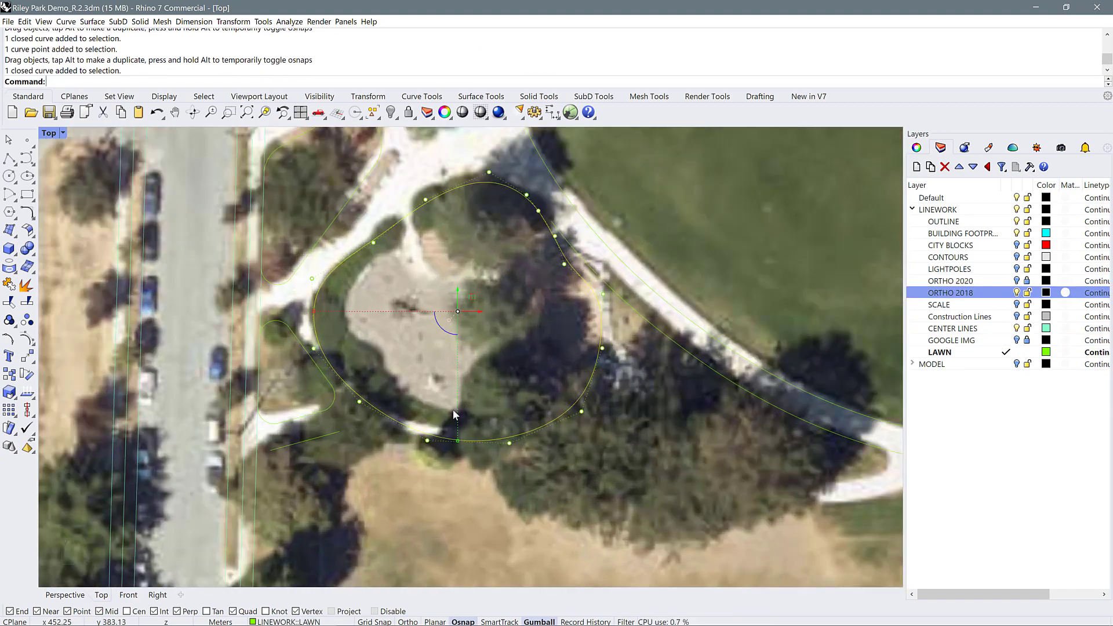
scroll(454, 410, down, 2)
Offset the playground outline outward through a point on the surrounding path's outer edge.
text(O)
key(Return)
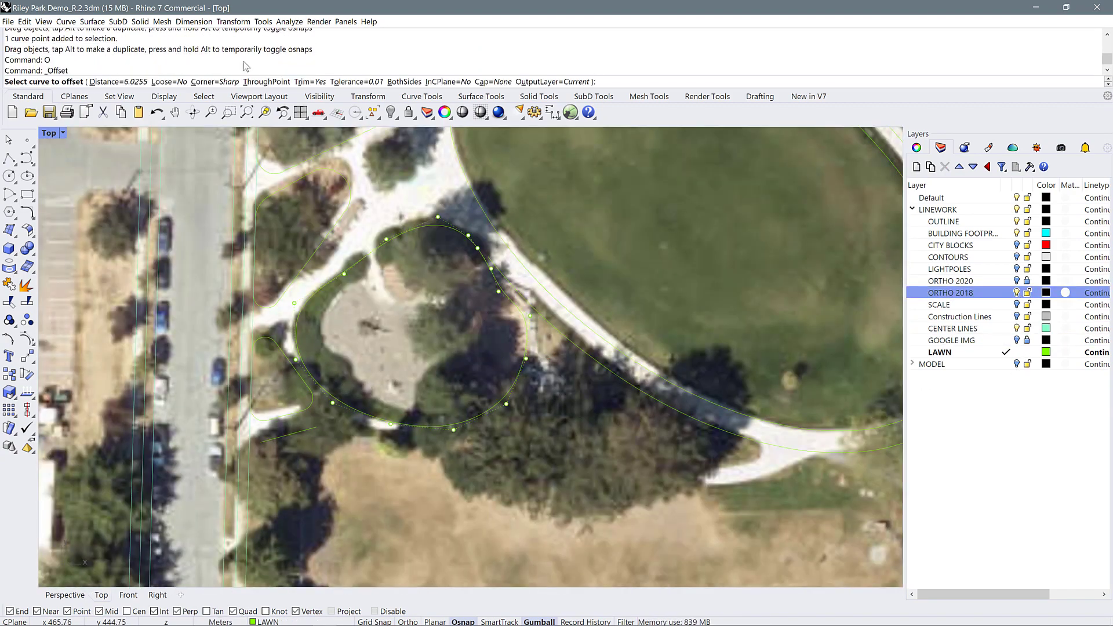
click(266, 82)
click(362, 260)
text(O)
key(Return)
click(238, 81)
click(539, 367)
Extend the lower edge line of the playground's street entrance path to the outer offset curve.
text(EX)
key(Return)
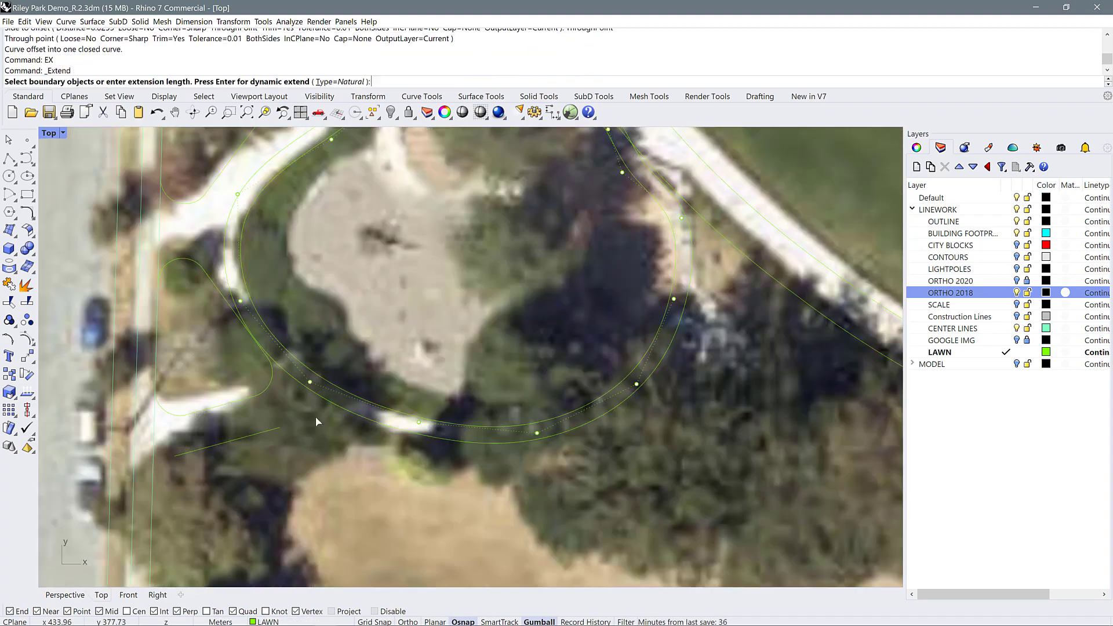
click(329, 400)
key(Return)
click(273, 429)
scroll(324, 425, down, 4)
Trim the outer offset curve and the oval path's edge against each other and the entrance line, keeping only the lower path edge.
text(TR)
shift+click(579, 299)
text(TR)
key(Return)
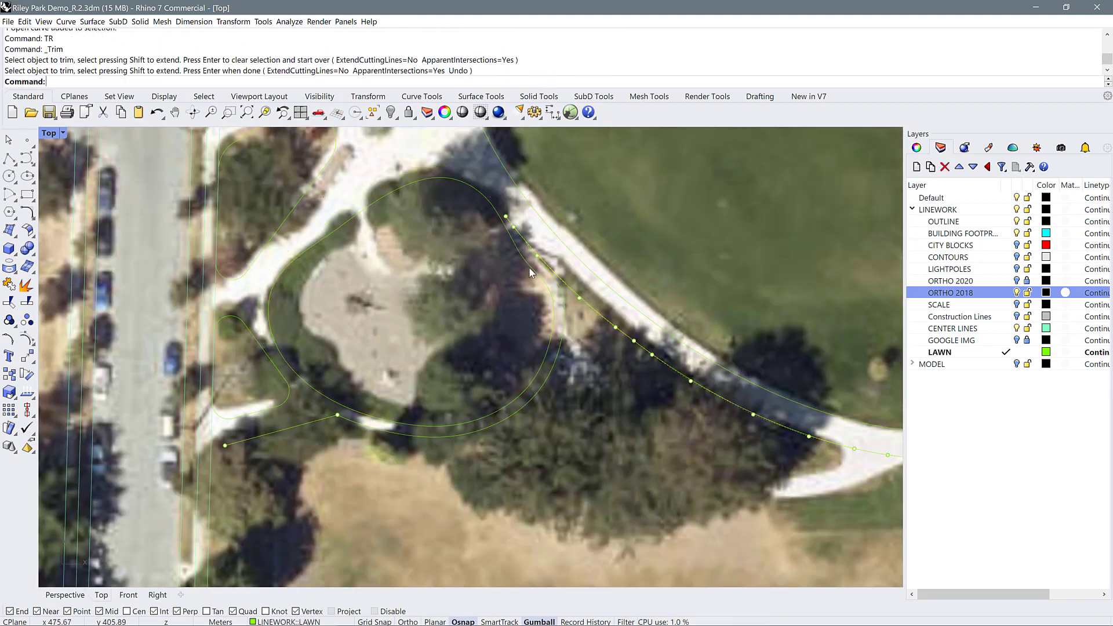
scroll(530, 268, up, 4)
shift+click(571, 353)
text(TR)
click(539, 276)
Fillet the corner where the playground path's outer edge meets the oval path's edge at a radius of 1 m.
scroll(565, 290, down, 6)
scroll(573, 325, up, 5)
text(1)
click(569, 307)
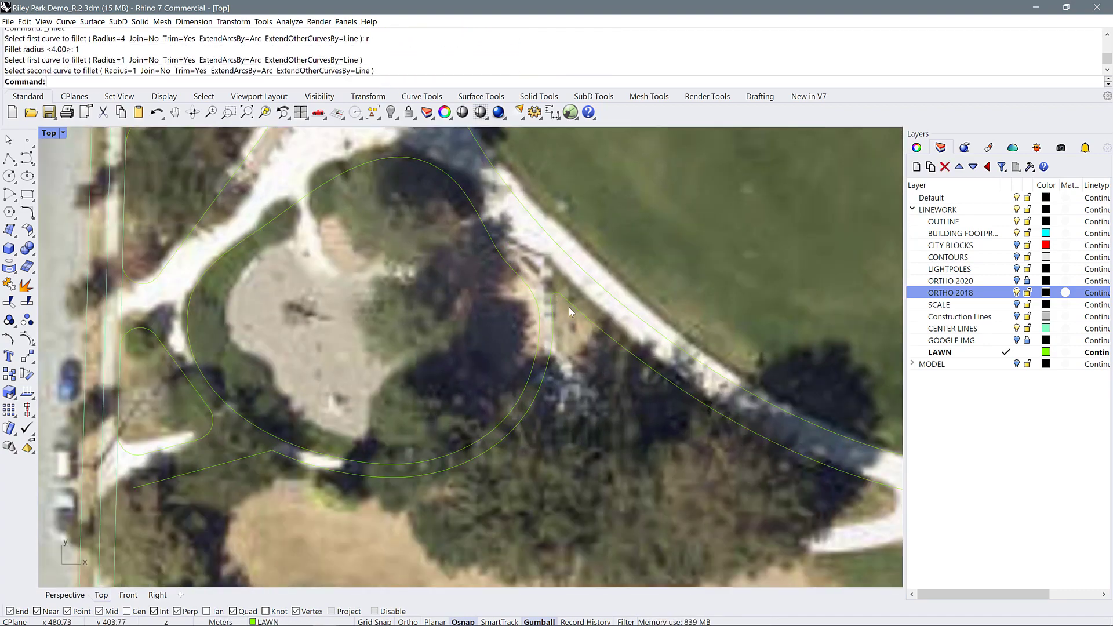
Fillet the corner between the entrance path's lower edge and the playground path's outer edge at a radius of 4 m.
scroll(569, 307, down, 5)
scroll(384, 394, up, 5)
text(fr4)
click(382, 389)
click(426, 394)
Show the Construction Lines layer and switch the background image from ORTHO 2018 back to GOOGLE IMG.
click(1017, 316)
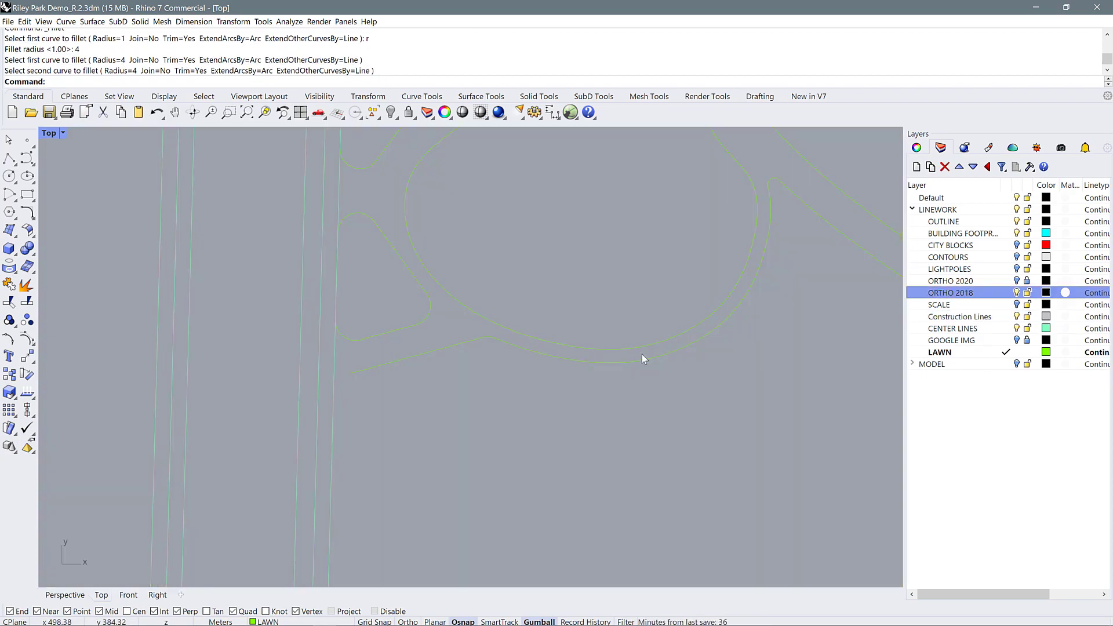
click(1015, 293)
click(1015, 340)
Extend the entrance path's lower edge to the line along the street sidewalk.
scroll(394, 272, down, 5)
scroll(386, 302, up, 5)
text(EX)
click(353, 342)
key(Return)
click(378, 332)
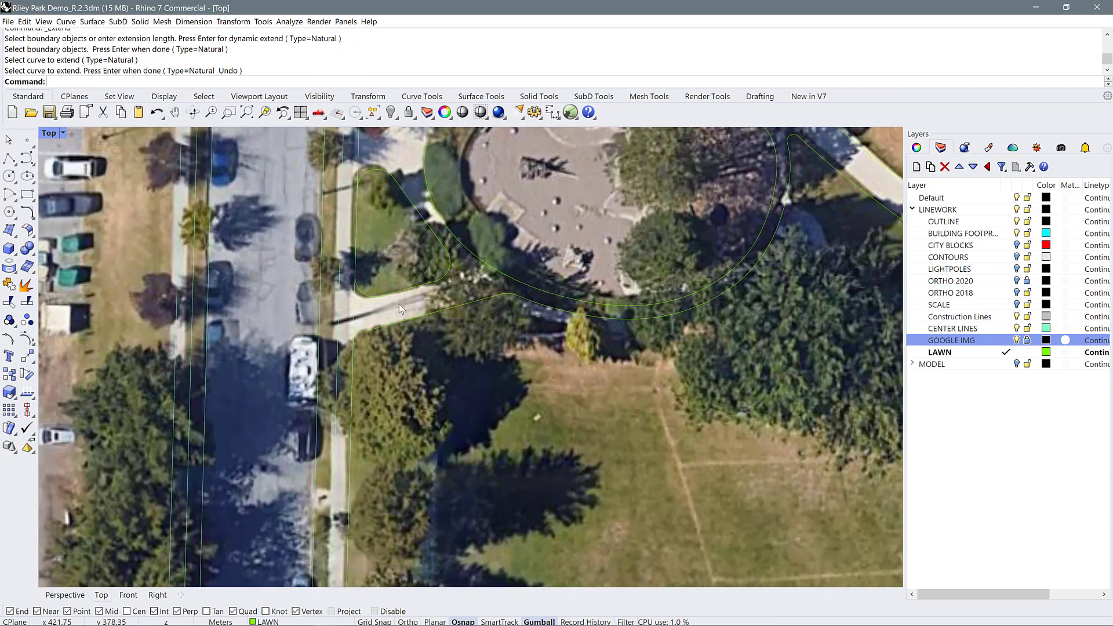
Hide the CENTER LINES layer and fillet the corner between the sidewalk line and the entrance path's lower edge at 3 m.
click(1016, 329)
text(fr3)
click(352, 351)
click(374, 331)
Trace the outer edge of the side path from the oval path to the cul-de-sac with an interpolated curve.
scroll(436, 261, down, 10)
scroll(611, 275, up, 2)
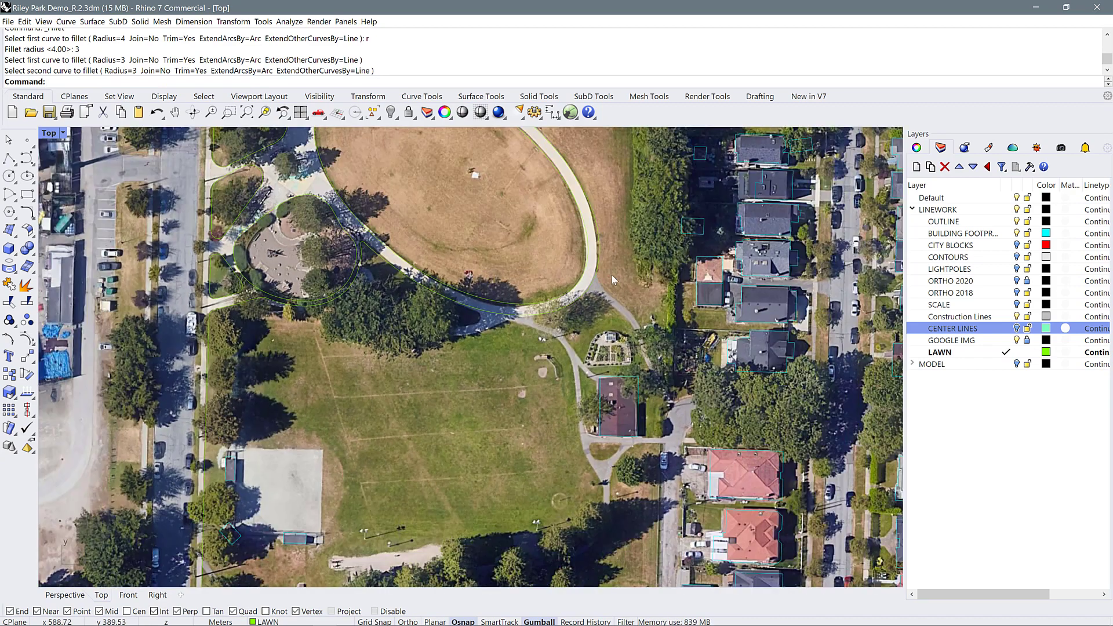
scroll(611, 275, up, 6)
click(32, 163)
click(76, 169)
click(583, 266)
click(594, 296)
click(638, 333)
click(667, 371)
click(682, 427)
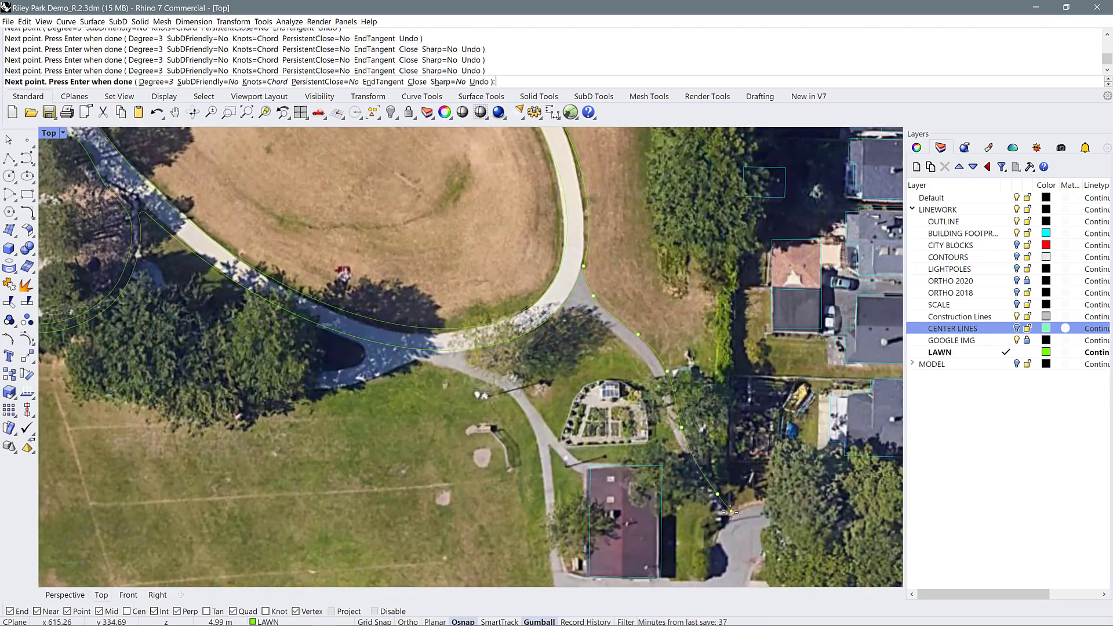
click(729, 512)
key(Return)
Trace the inner edge of the cul-de-sac path with an interpolated curve, starting from the oval path's outer edge.
key(Return)
click(551, 315)
click(578, 309)
click(610, 331)
click(643, 360)
click(663, 390)
click(674, 429)
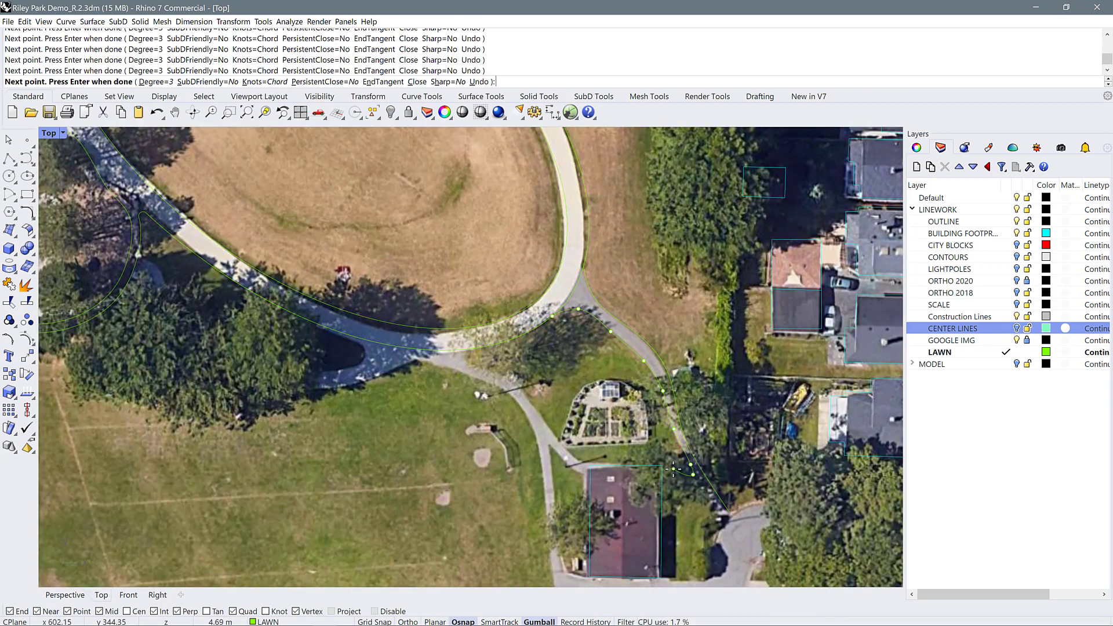
key(ctrl+z)
key(ctrl+z)
click(720, 528)
key(Return)
Draw a line closing the path's end at the cul-de-sac and trim the oval path's edge across the junction.
text(L)
key(Return)
click(720, 528)
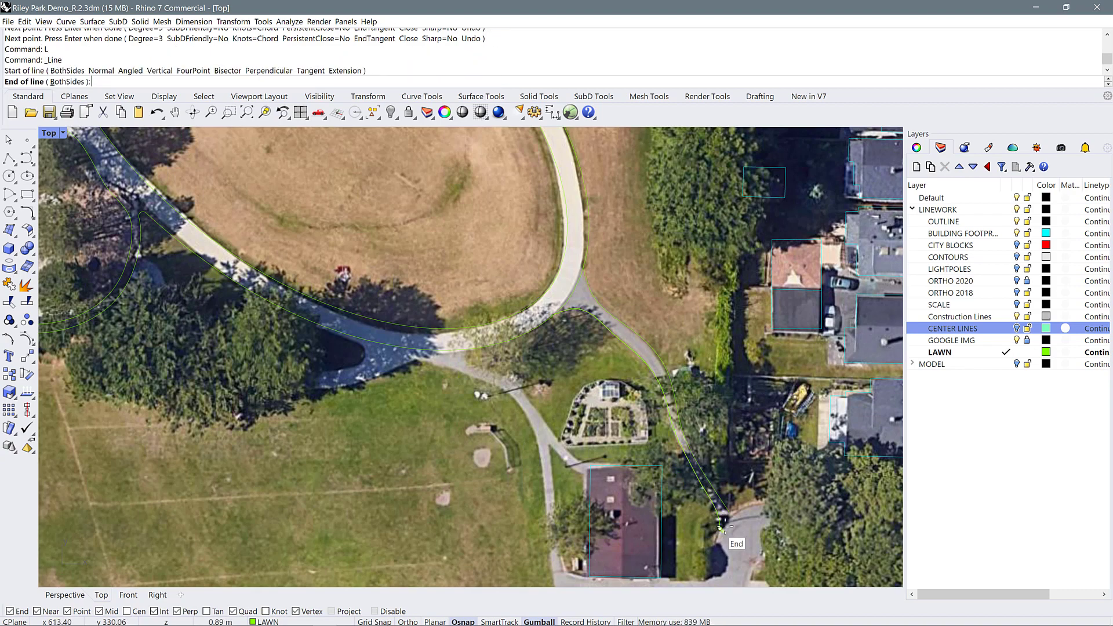
click(729, 512)
text(TR)
scroll(666, 283, down, 4)
key(Escape)
scroll(538, 336, up, 4)
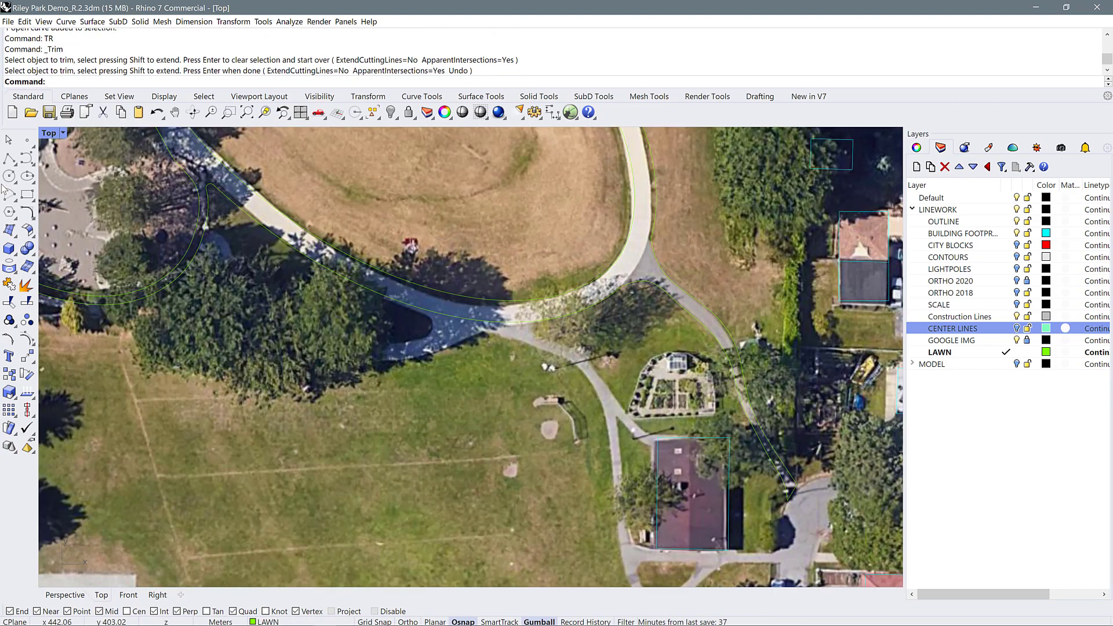
Start an interpolated curve and switch the background image from GOOGLE IMG to ORTHO 2020.
click(33, 163)
click(45, 168)
right_drag(198, 246, 345, 248)
click(1015, 340)
click(1015, 292)
click(1016, 281)
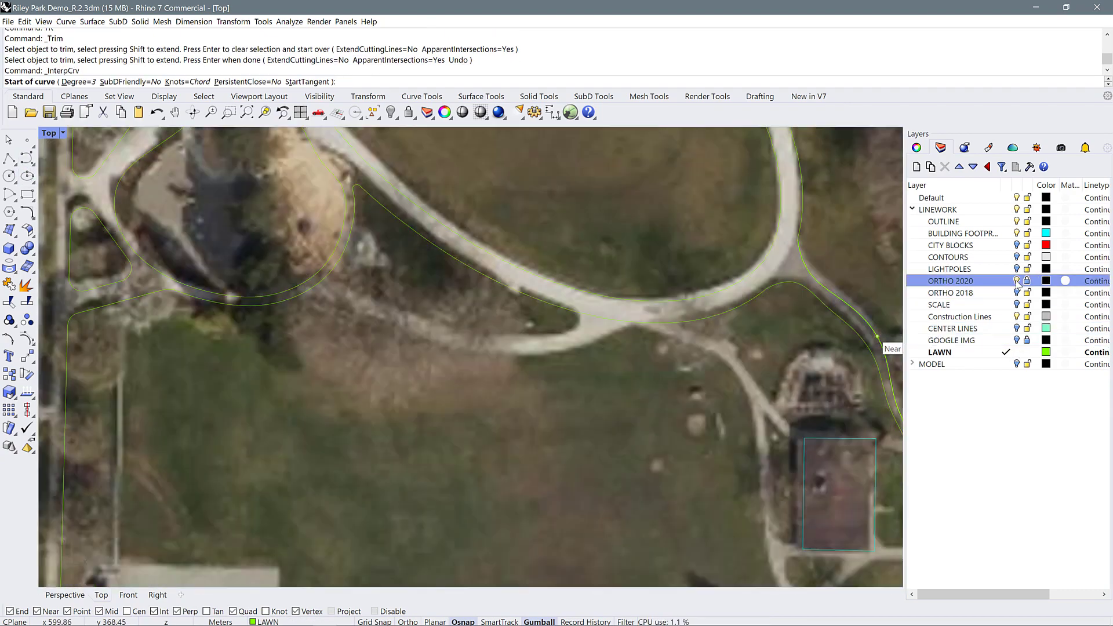
Trace the upper edge of the path between playground and oval path, and offset it through a point on the lower edge.
click(323, 279)
click(575, 330)
key(Return)
click(555, 334)
text(O)
key(Return)
click(515, 354)
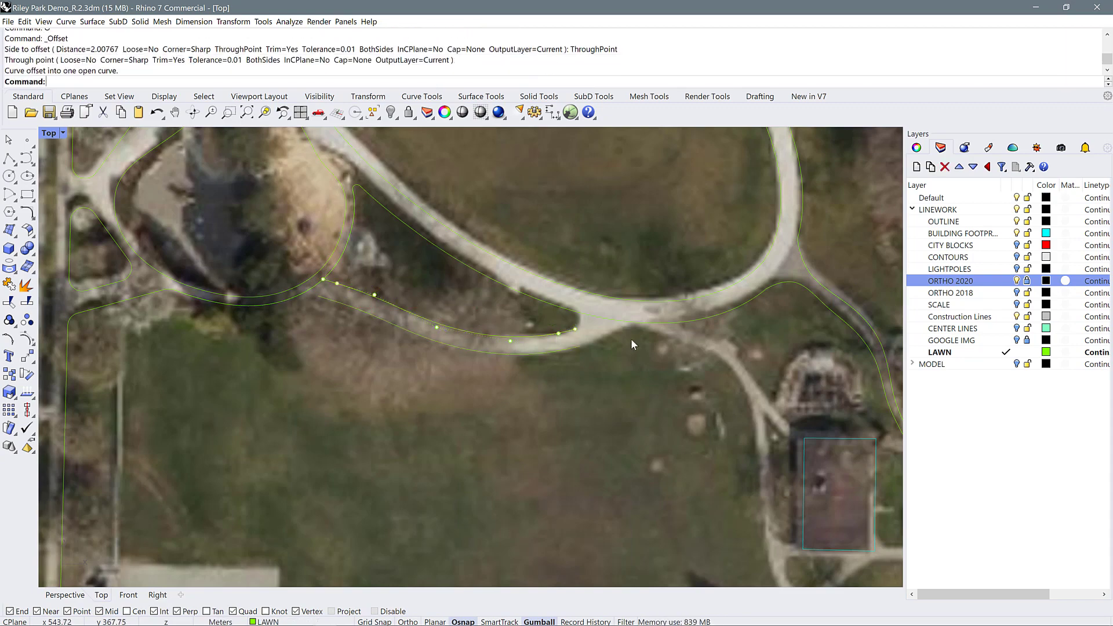
Extend the offset path edge at its ends to meet the oval path's outer edge and the playground path.
click(634, 323)
text(EX)
key(Return)
key(Return)
click(573, 349)
text(EX)
key(Return)
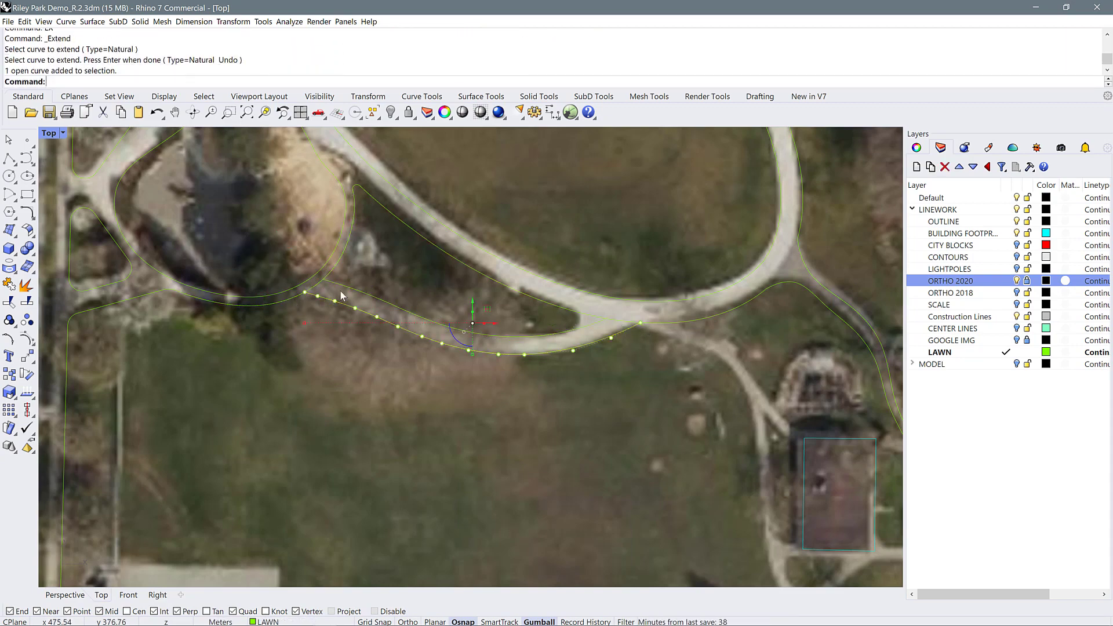
Trim the playground path's edge across the new path's opening and split the oval path's outer edge at the junction.
text(TR)
key(Return)
scroll(660, 304, up, 2)
text(SP)
key(Return)
click(615, 339)
key(Return)
Fillet the eastern tip of the lawn between the two paths at 6 m and delete the leftover edge piece.
text(F)
key(Return)
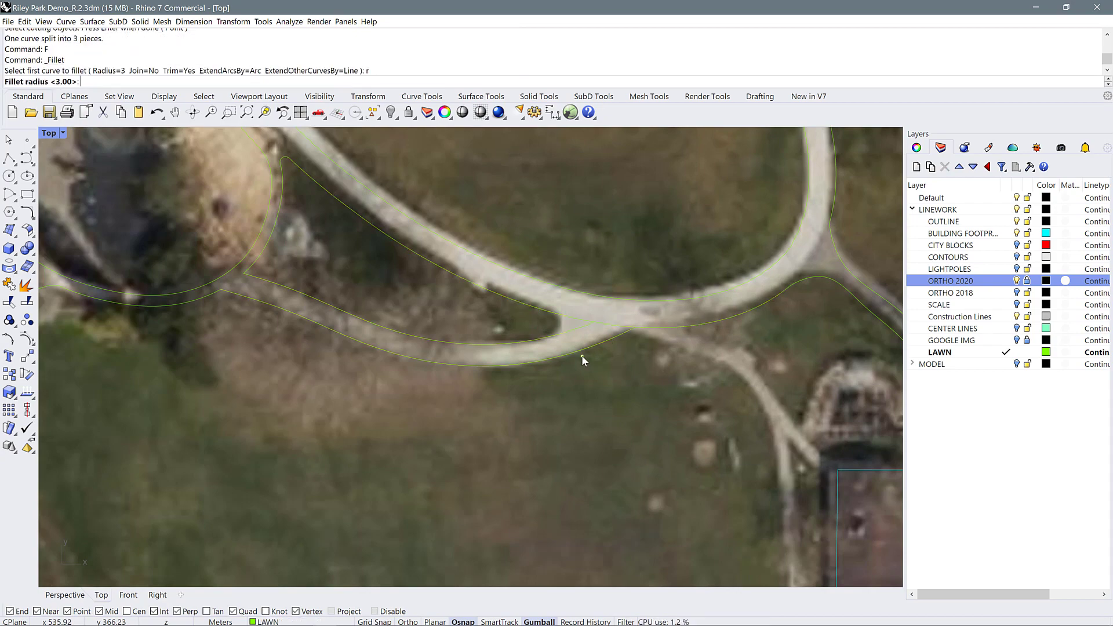
click(557, 316)
click(561, 335)
key(Return)
text(6)
click(619, 326)
key(Delete)
scroll(522, 333, down, 8)
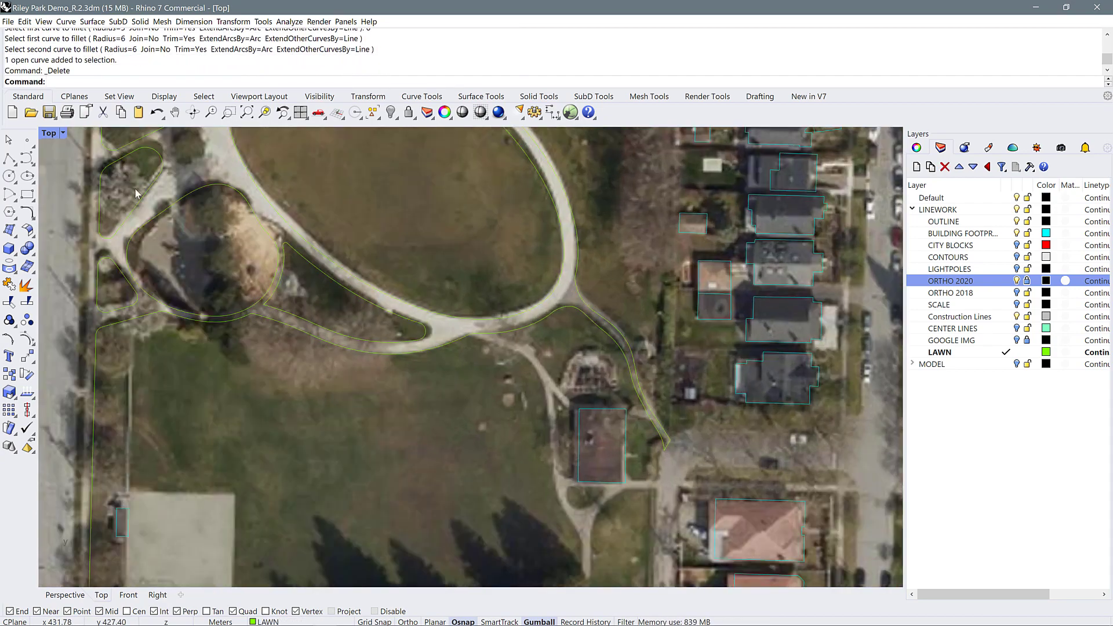
Trace one edge of the path from the oval path junction down to the building beside the garden.
click(30, 161)
scroll(539, 331, up, 10)
click(473, 339)
click(548, 364)
click(592, 400)
click(636, 462)
click(695, 513)
key(Return)
scroll(521, 406, down, 4)
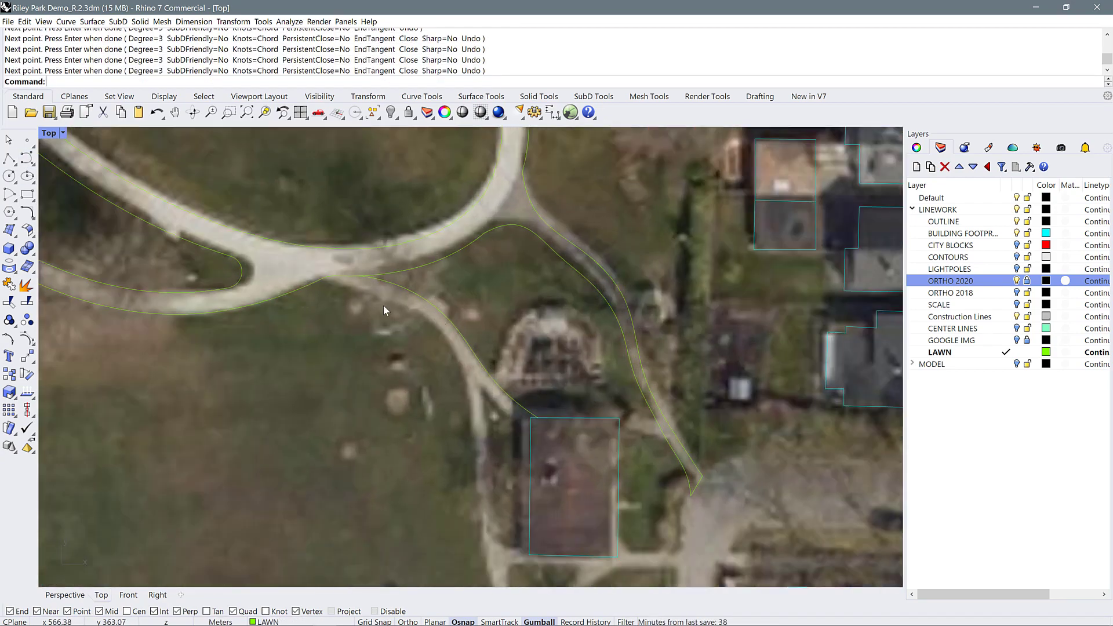
Offset the building path's traced edge through a point on the path's opposite side.
click(414, 306)
text(O)
key(Return)
click(441, 334)
scroll(533, 174, down, 4)
Trace the edge of the path running south past the building and curving west into the trees.
click(31, 163)
click(48, 180)
scroll(510, 328, up, 6)
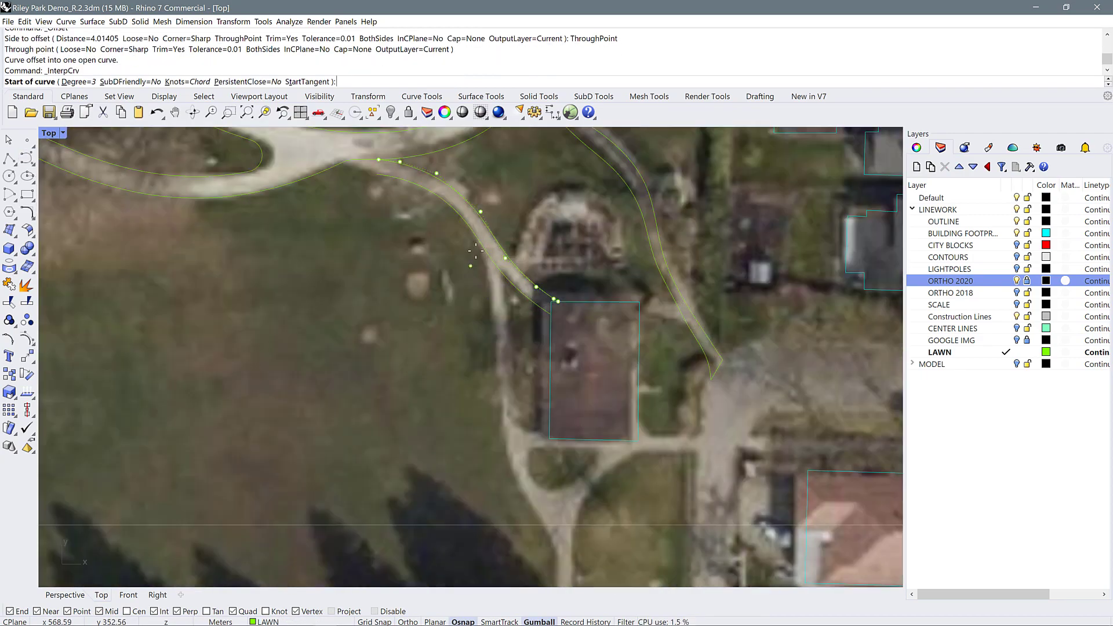
click(493, 262)
click(494, 385)
click(506, 468)
right_drag(506, 467, 467, 364)
click(512, 434)
key(Return)
scroll(563, 279, down, 6)
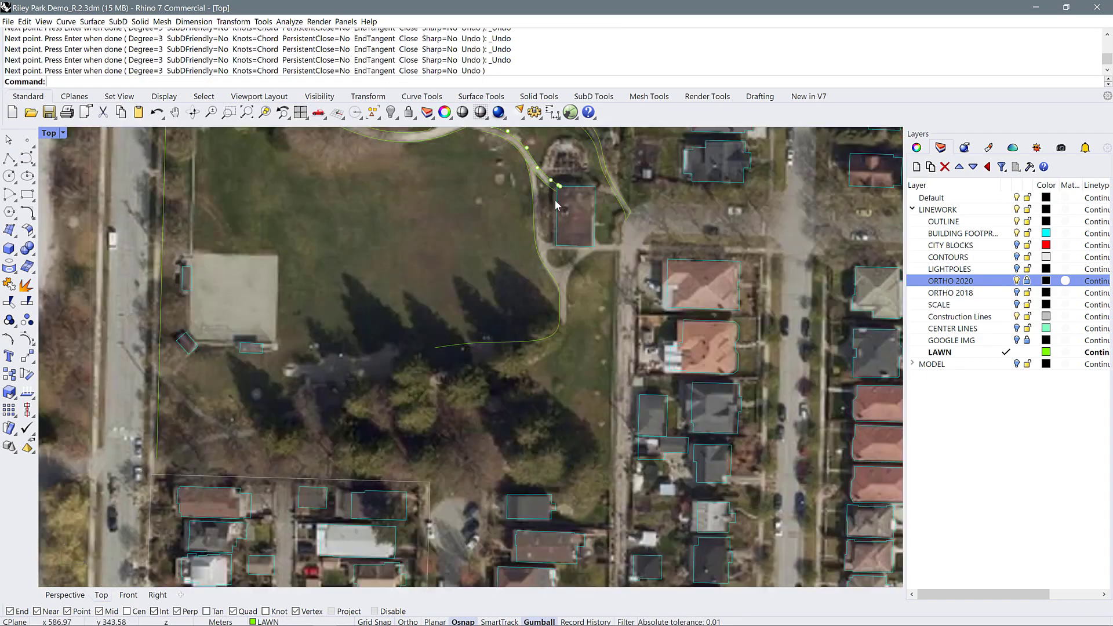
Offset the southern path's traced edge to the path's opposite side.
scroll(565, 220, up, 5)
text(O)
key(Return)
click(571, 360)
Trim the overlapping path edges at the fork northwest of the building.
drag(550, 284, 467, 235)
text(TR)
key(Return)
click(501, 267)
click(508, 263)
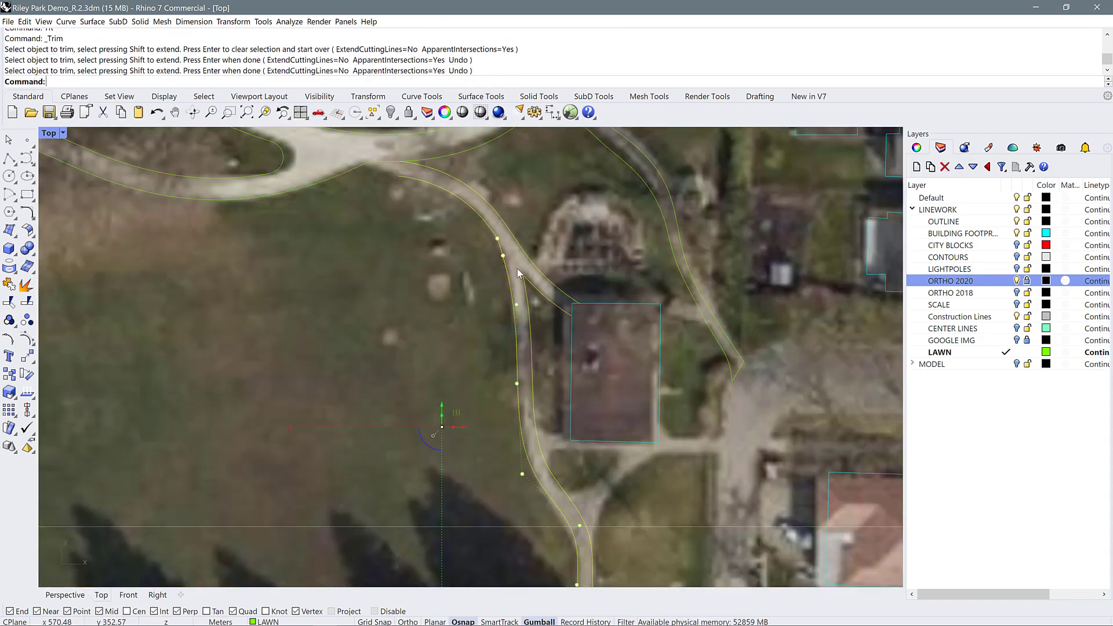
Extend the upper end of the southern path's outer edge toward the oval path junction.
scroll(496, 290, down, 3)
scroll(429, 197, up, 4)
text(EX)
key(Return)
click(437, 206)
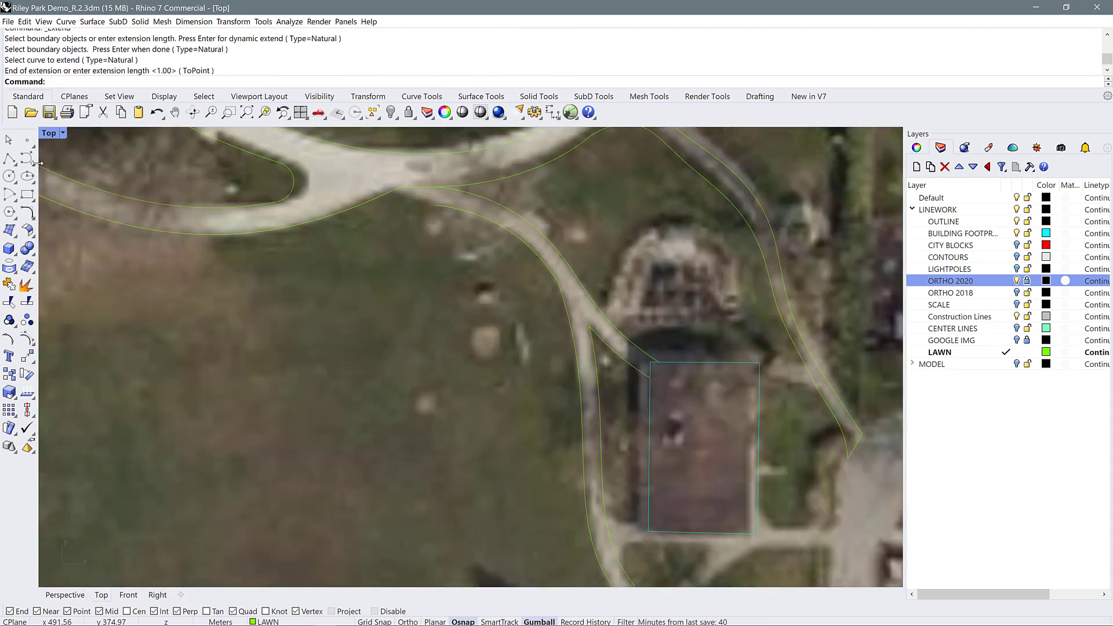
Bridge the gap between the junction and the southern path's outer edge with a short curve and join the two.
click(31, 163)
click(49, 181)
click(392, 191)
click(412, 201)
click(437, 206)
key(Return)
text(J)
key(Return)
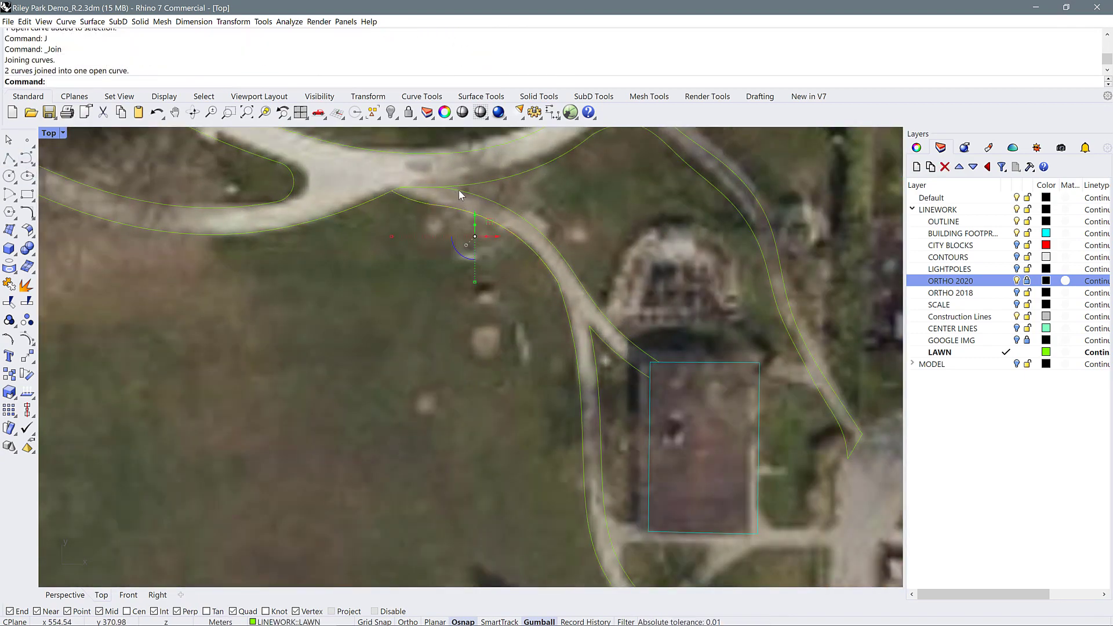
Trim the overlapping edges at the oval path junction and fillet the corner there at 6 m.
text(TR)
key(Return)
click(420, 187)
text(F)
key(Return)
click(413, 200)
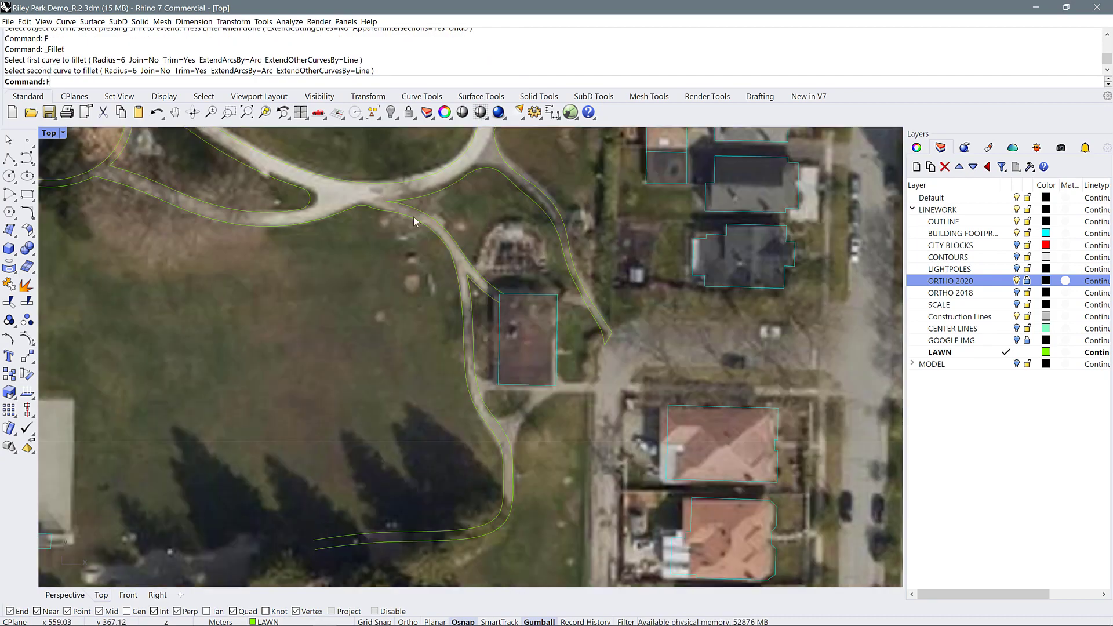
Draw a line along the short path southeast of the building and offset it to the path's other edge.
scroll(476, 244, up, 6)
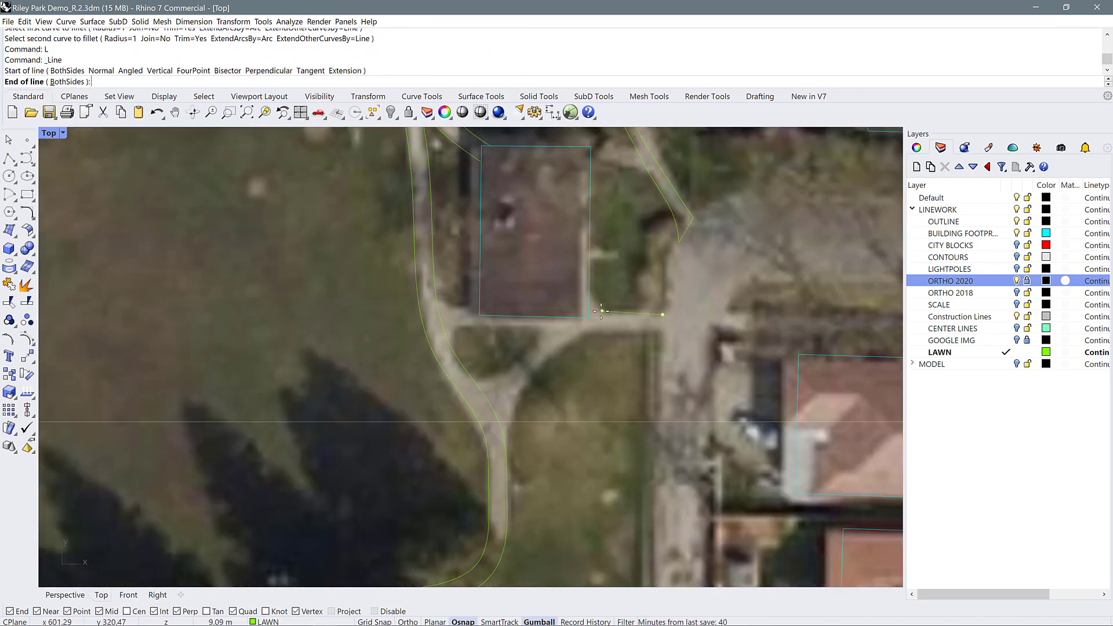
click(589, 315)
click(639, 315)
text(O)
key(Return)
click(629, 347)
Trace a curved edge from the southern path up to the west end of the offset line near the building.
right_drag(593, 386, 538, 353)
click(31, 163)
click(49, 181)
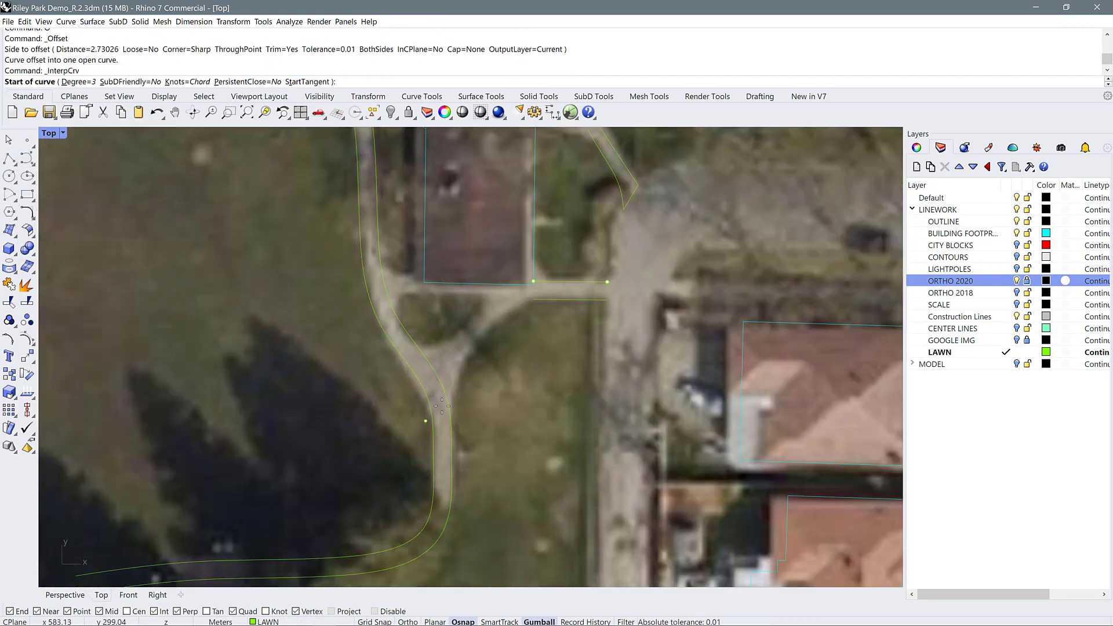
click(450, 408)
click(464, 349)
click(494, 316)
click(533, 300)
key(Return)
Draw the horizontal and diagonal edges of the triangular lawn island south of the building and fillet their shared corner.
key(l)
key(Return)
click(491, 299)
click(390, 298)
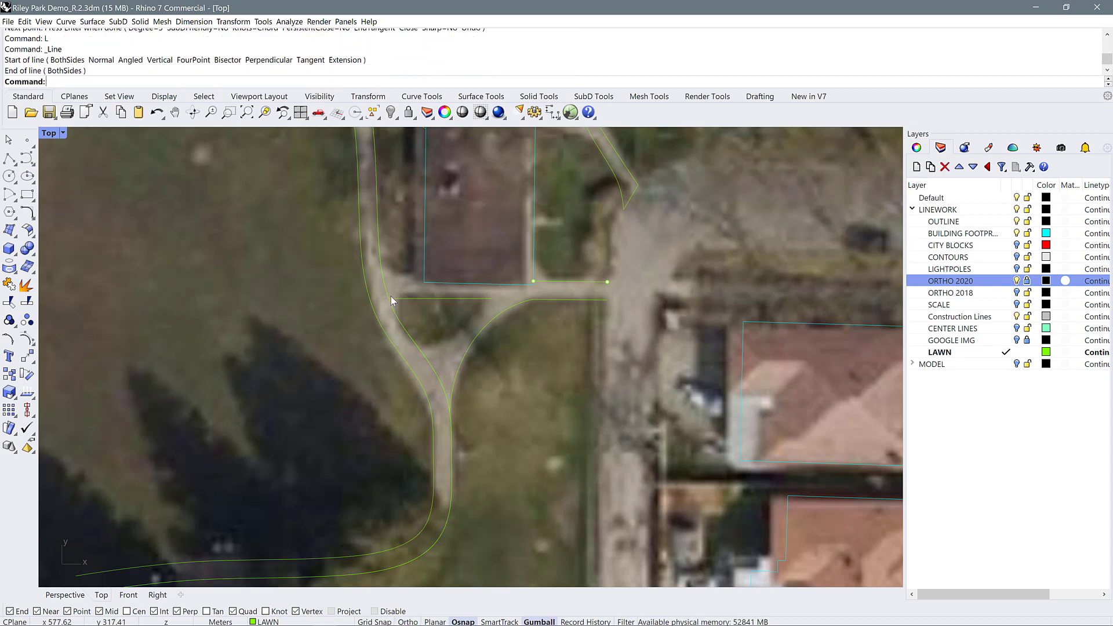
key(l)
key(Return)
click(492, 299)
click(430, 362)
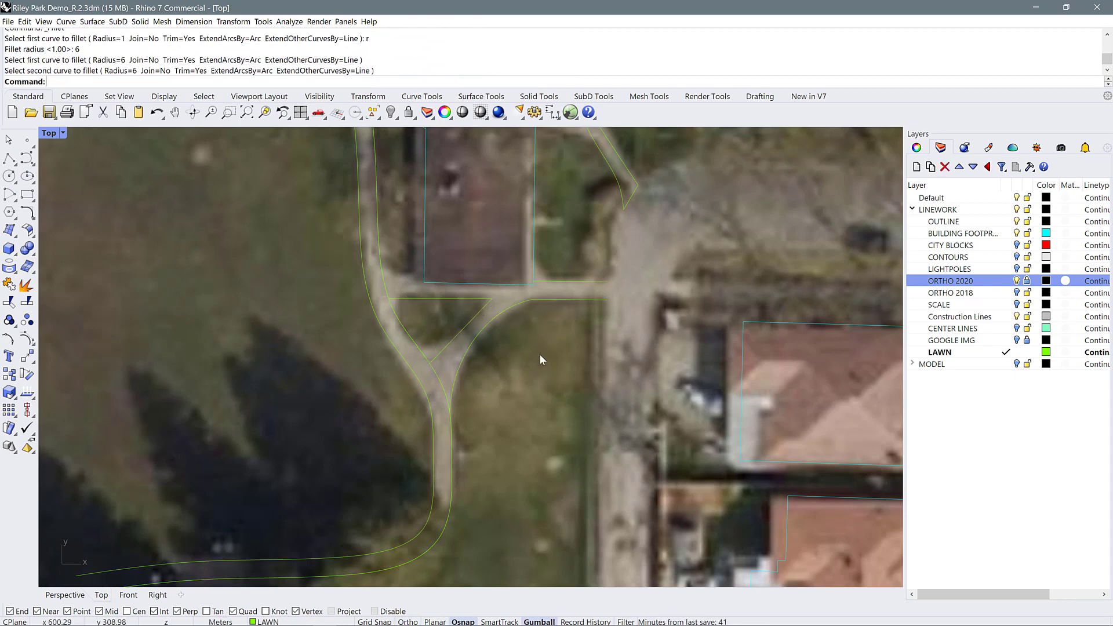
click(478, 313)
click(470, 299)
Draw a line from the building's lower west side to the path and trim the path edge at the opening.
scroll(457, 307, up, 2)
right_drag(378, 319, 475, 372)
text(l)
key(Return)
text(tr)
key(Return)
scroll(493, 377, down, 5)
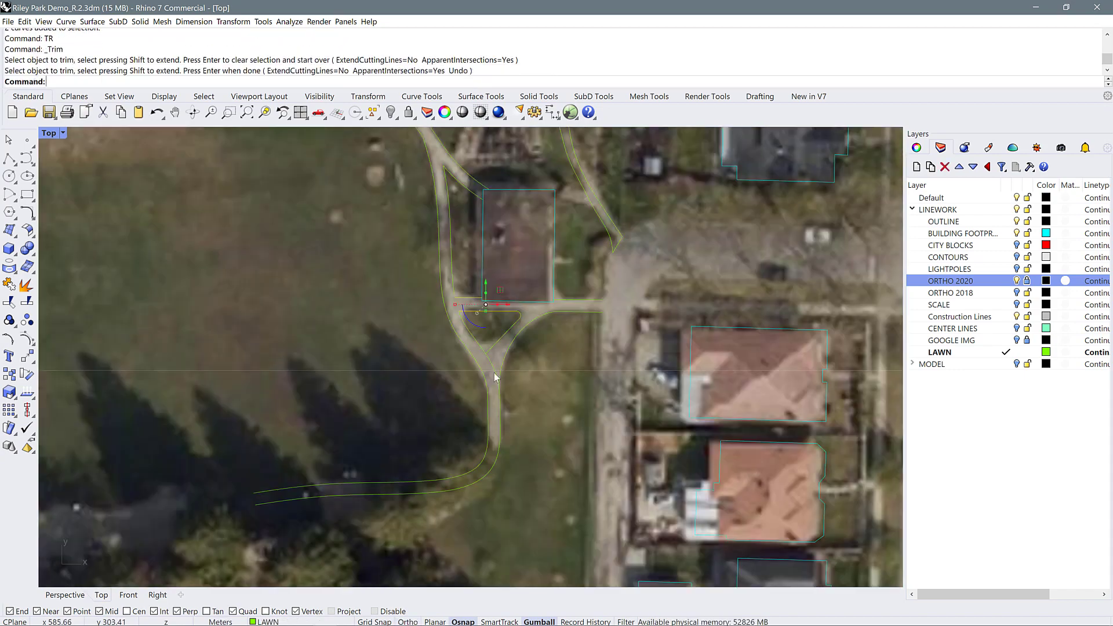
Fillet the corners of the triangular lawn island south of the building, using radius 3 and radius 1 for the west corner.
scroll(493, 362, up, 4)
text(trfr3)
scroll(516, 302, up, 5)
text(fr1)
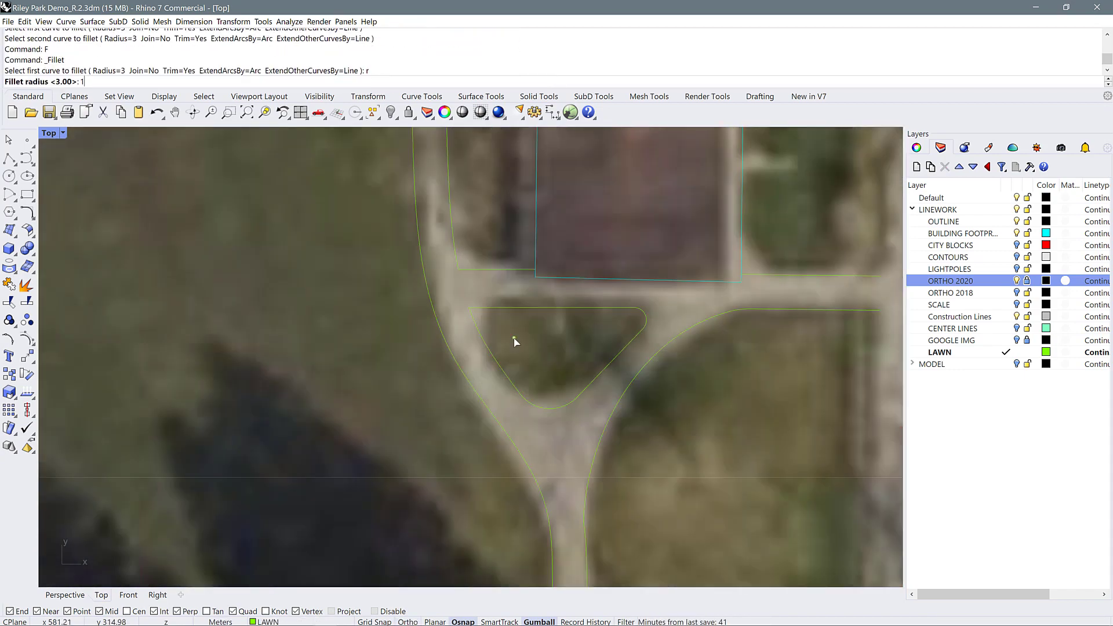
click(484, 343)
click(496, 307)
Draw a line across the west end of the curved southern path to close off its two edges.
scroll(500, 349, down, 9)
scroll(218, 471, up, 5)
click(292, 432)
scroll(835, 157, down, 2)
right_drag(834, 156, 684, 328)
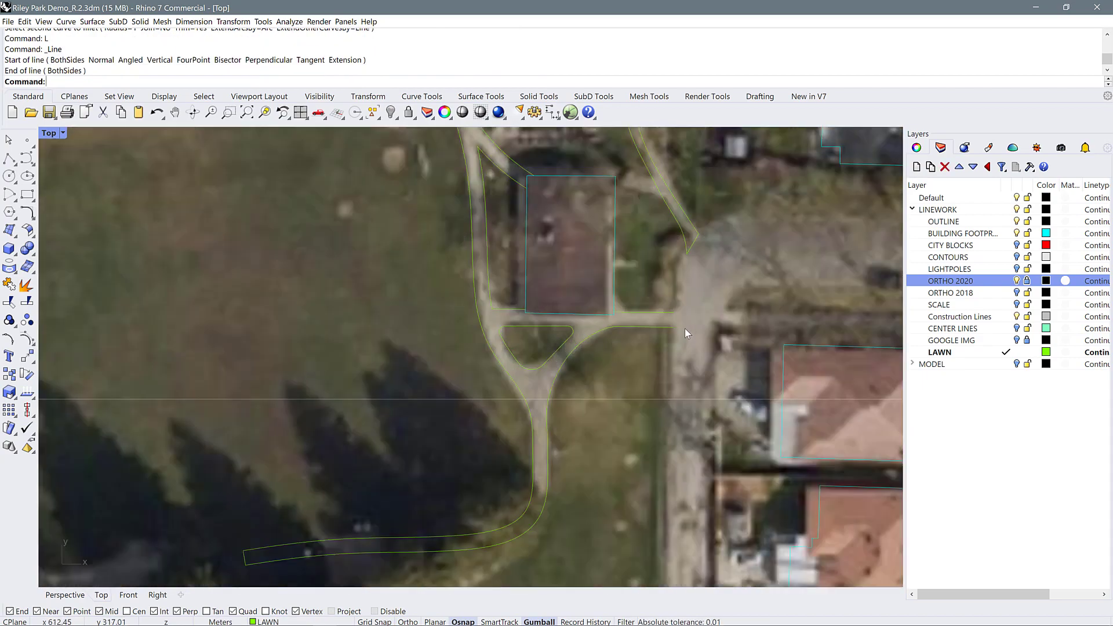
Trace a closed polyline around the gravel court in the southwest of the park, following its angled southwest corner.
scroll(474, 332, down, 12)
scroll(359, 324, up, 12)
text(pl)
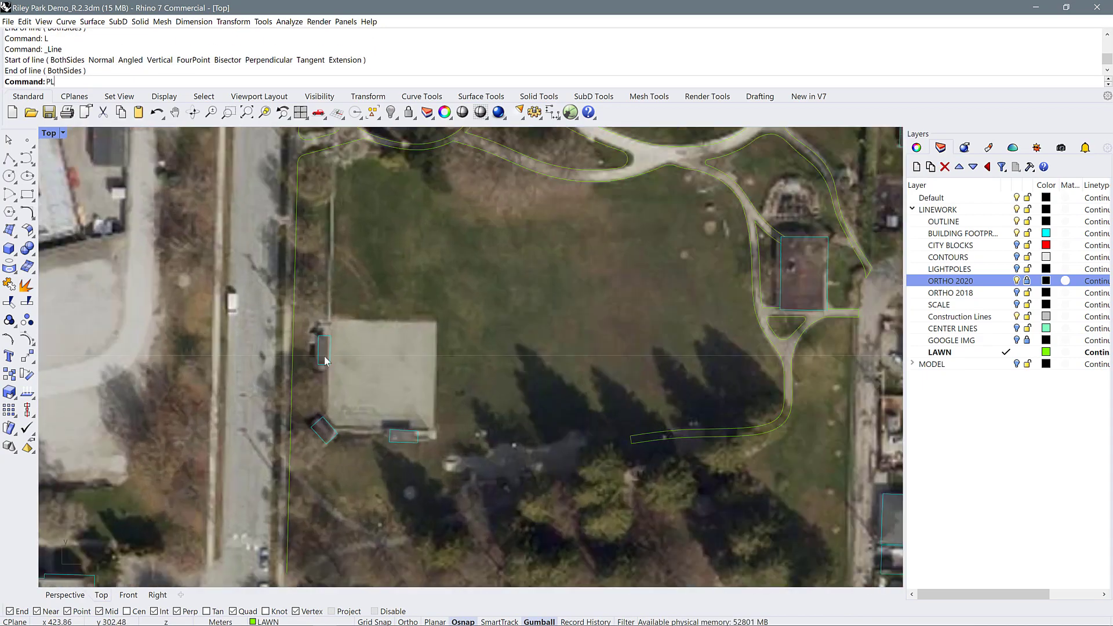
key(Return)
click(320, 312)
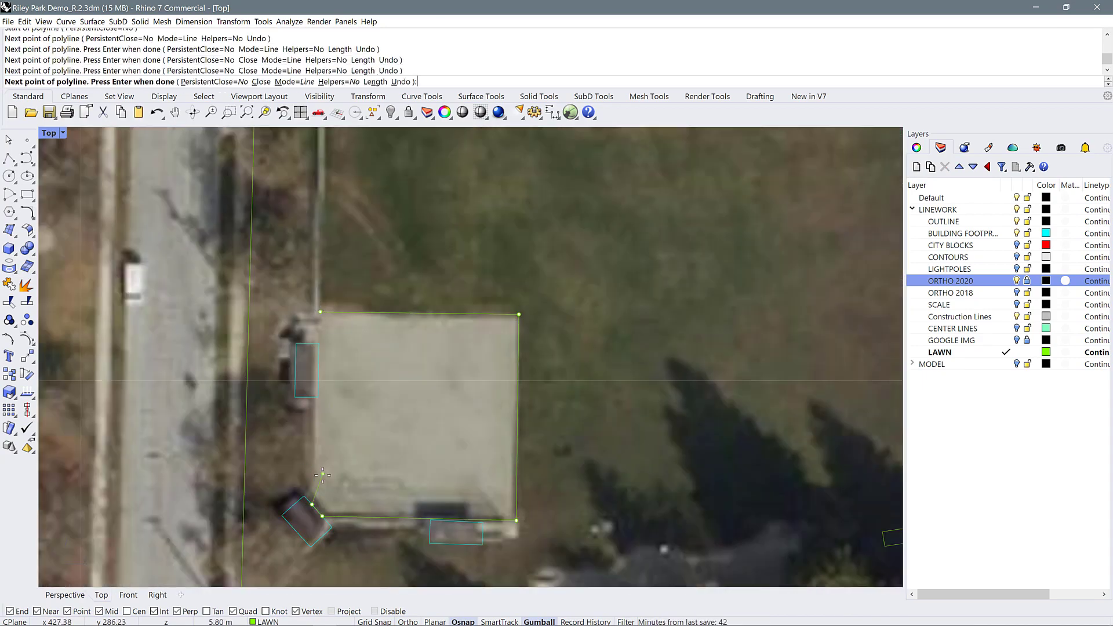
click(312, 311)
scroll(465, 353, down, 8)
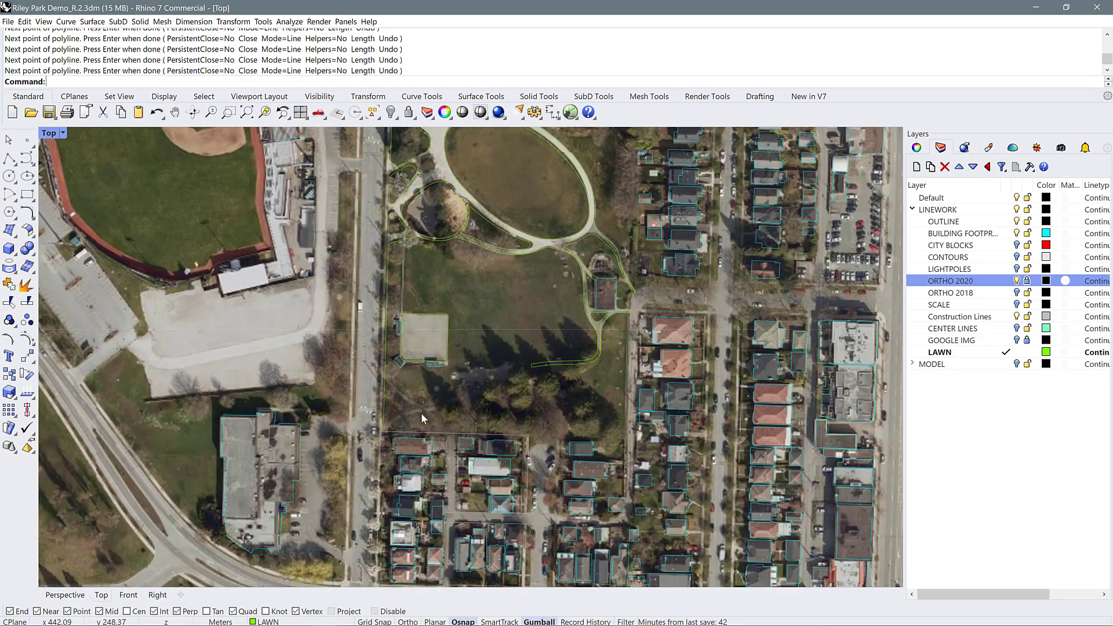
Trace a curved path edge from the west lawn boundary south of the gravel court, running southeast and then up toward the trees.
scroll(415, 417, up, 6)
click(32, 164)
scroll(392, 411, up, 6)
click(339, 281)
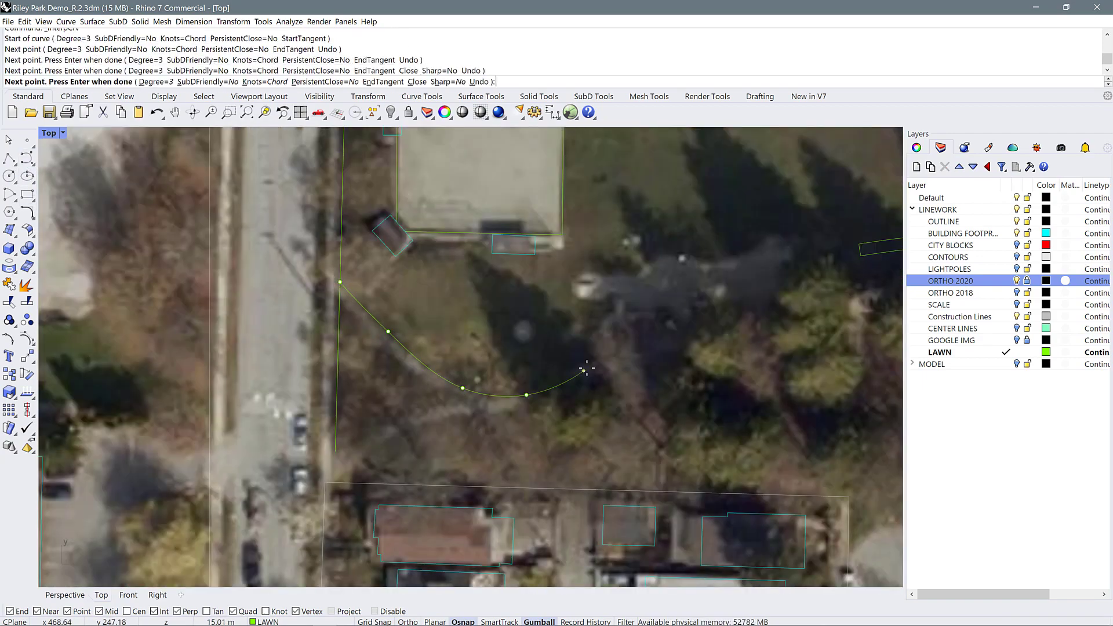
Offset the traced curve to the path's other edge and add the lower branch's two edges, extending them to the junction.
click(263, 80)
click(387, 347)
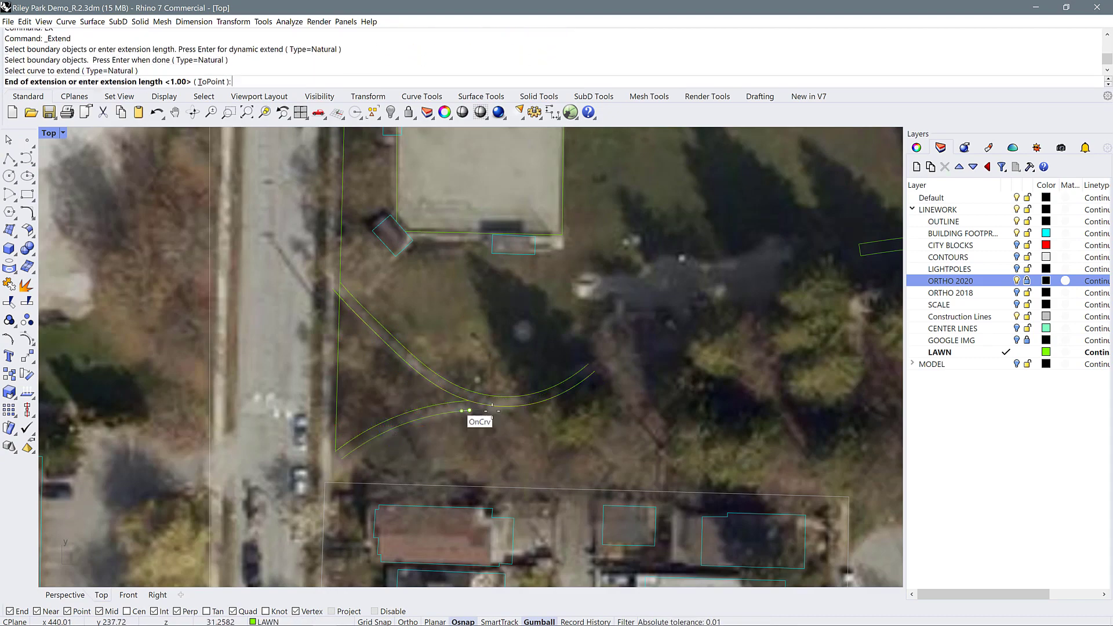
scroll(360, 452, up, 1)
scroll(434, 418, up, 1)
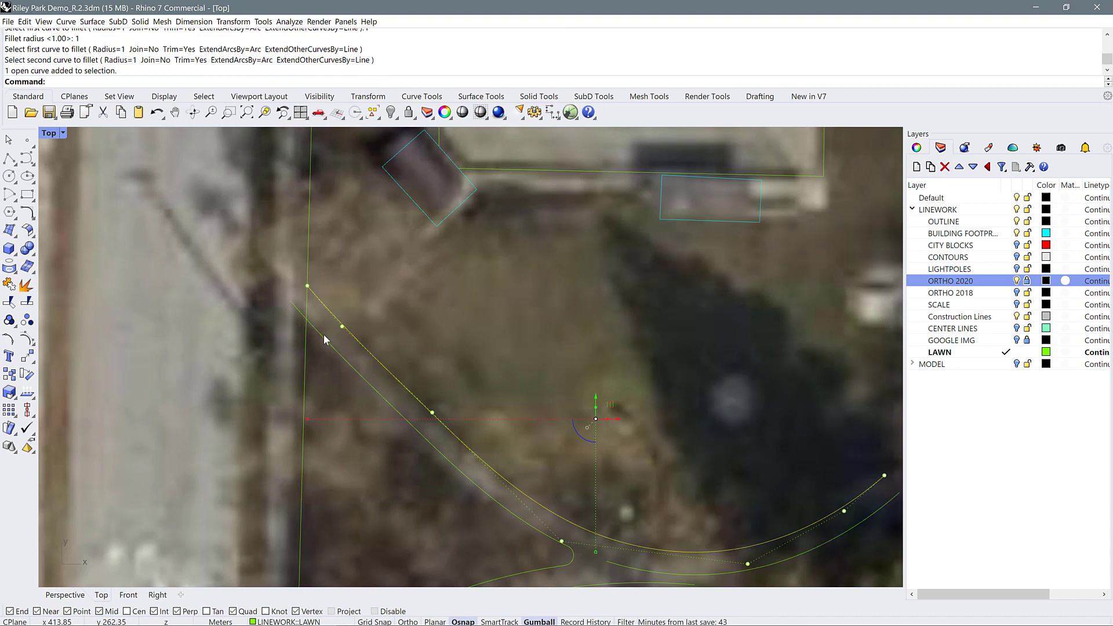
Fillet the southwest path edges into the west lawn boundary with radius 1 and trim the boundary at the path opening.
text(F)
key(Return)
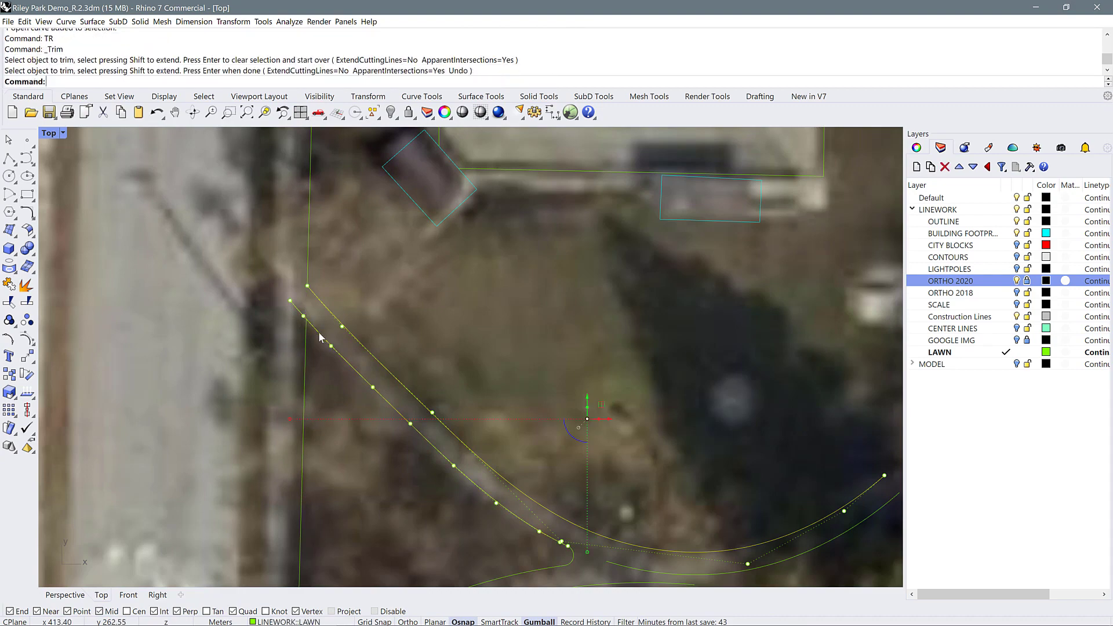
text(r)
key(Return)
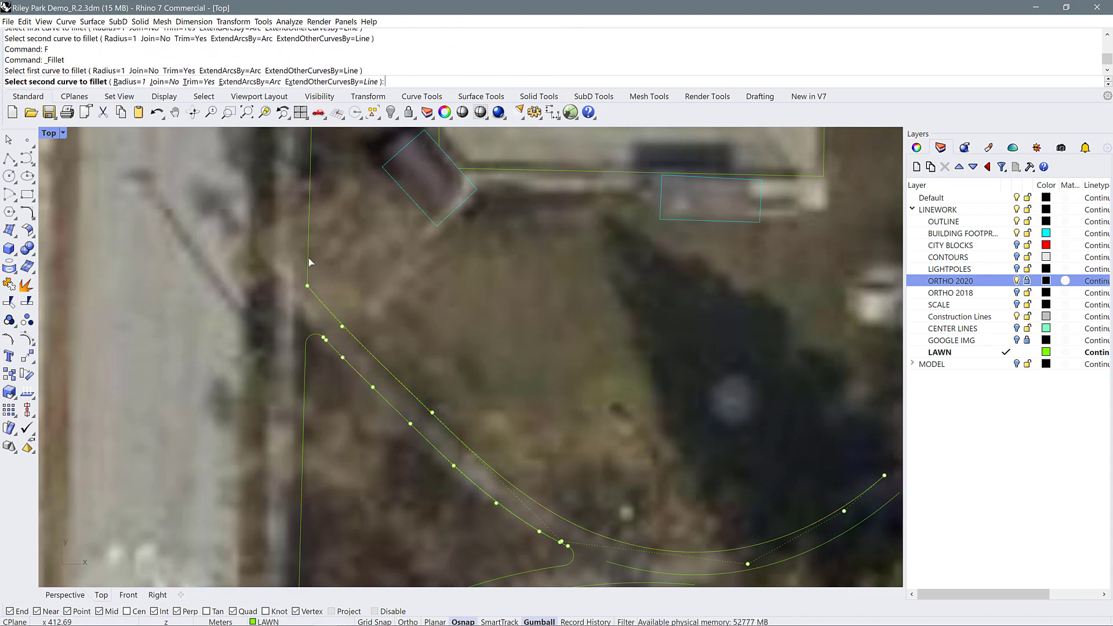
scroll(347, 434, down, 3)
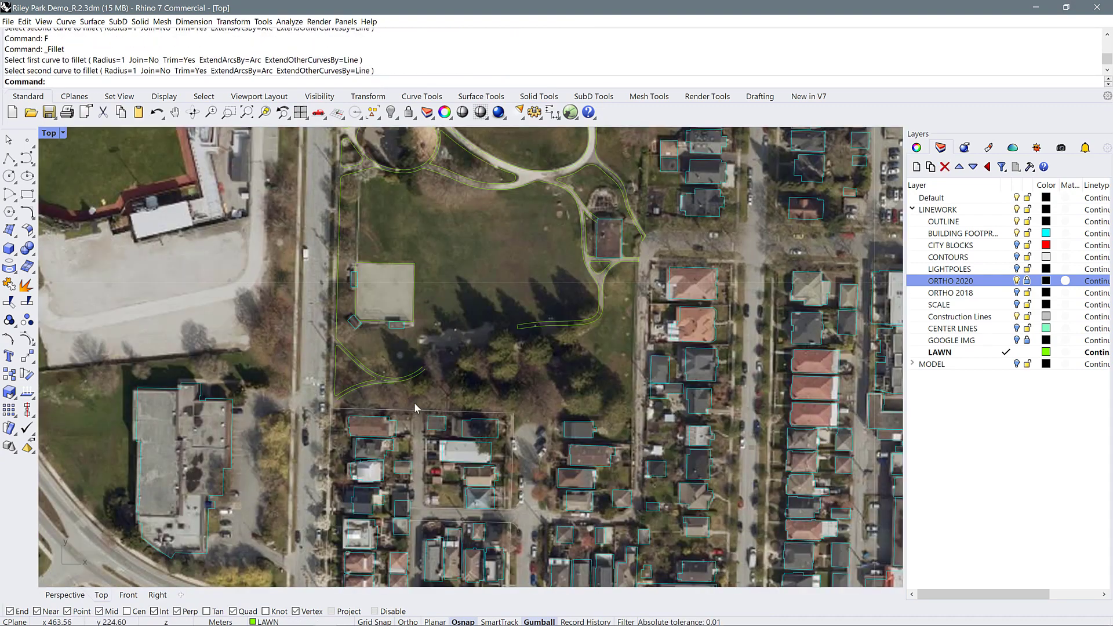
scroll(414, 402, up, 6)
click(400, 412)
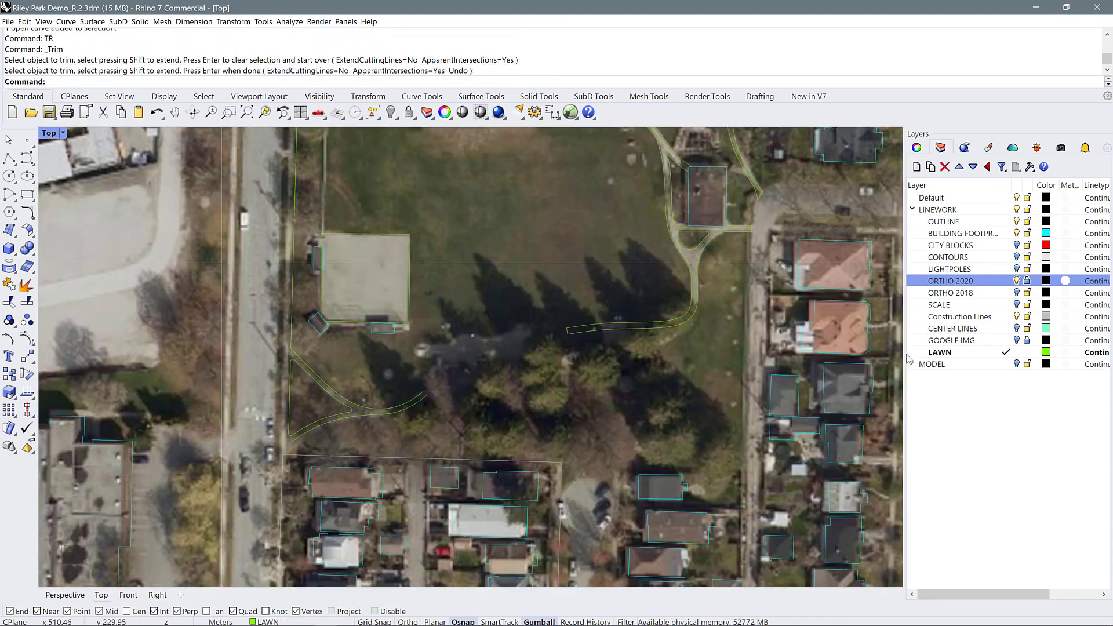
Select all objects on the LAWN layer and join them.
right_click(947, 352)
click(962, 481)
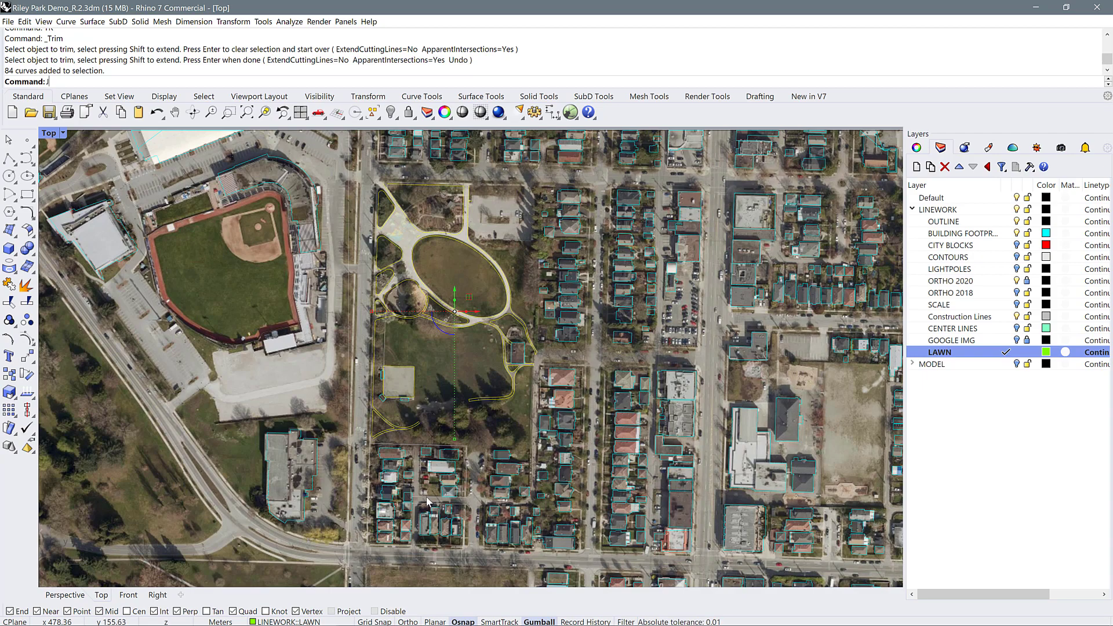
text(j)
key(Return)
scroll(545, 348, up, 5)
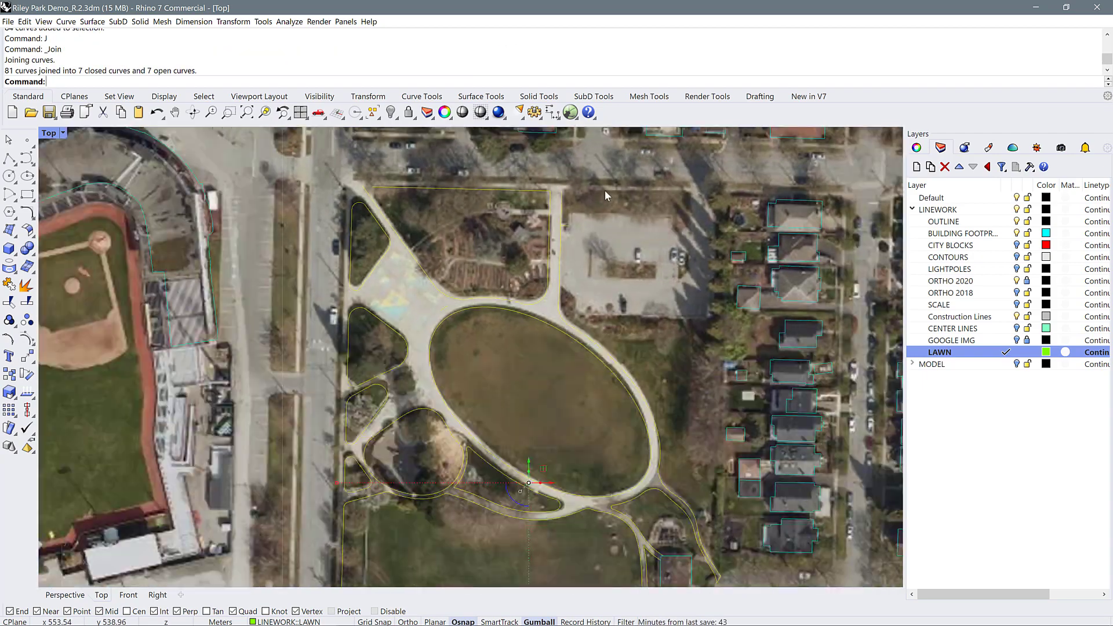
Select the joined curves around the oval lawn to check whether they are closed or open.
scroll(604, 290, up, 2)
click(560, 305)
drag(601, 326, 604, 322)
scroll(492, 283, down, 6)
click(524, 276)
scroll(516, 271, up, 7)
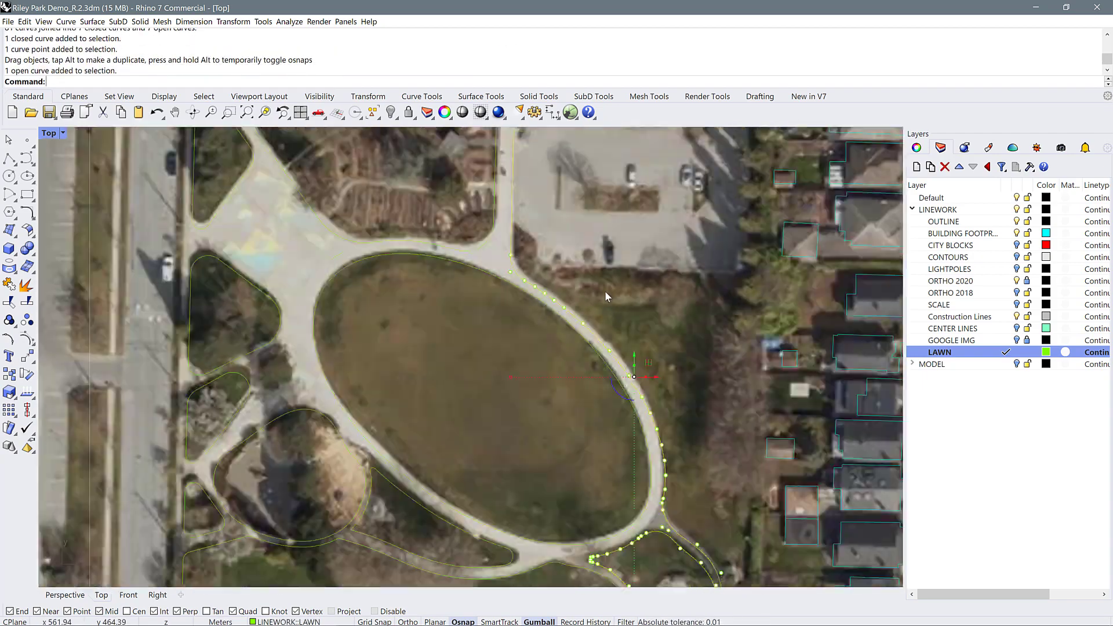
Show the GOOGLE IMG and CENTER LINES layers instead of ORTHO 2020 and extend the southwest path edges to the sidewalk.
click(985, 340)
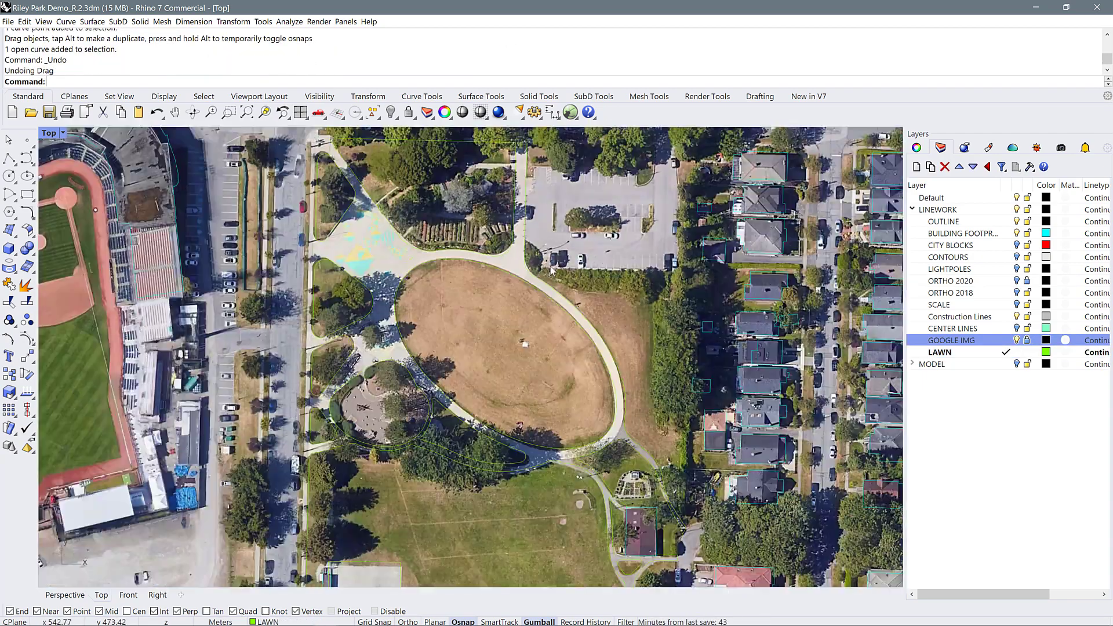
scroll(469, 356, down, 3)
scroll(375, 504, up, 6)
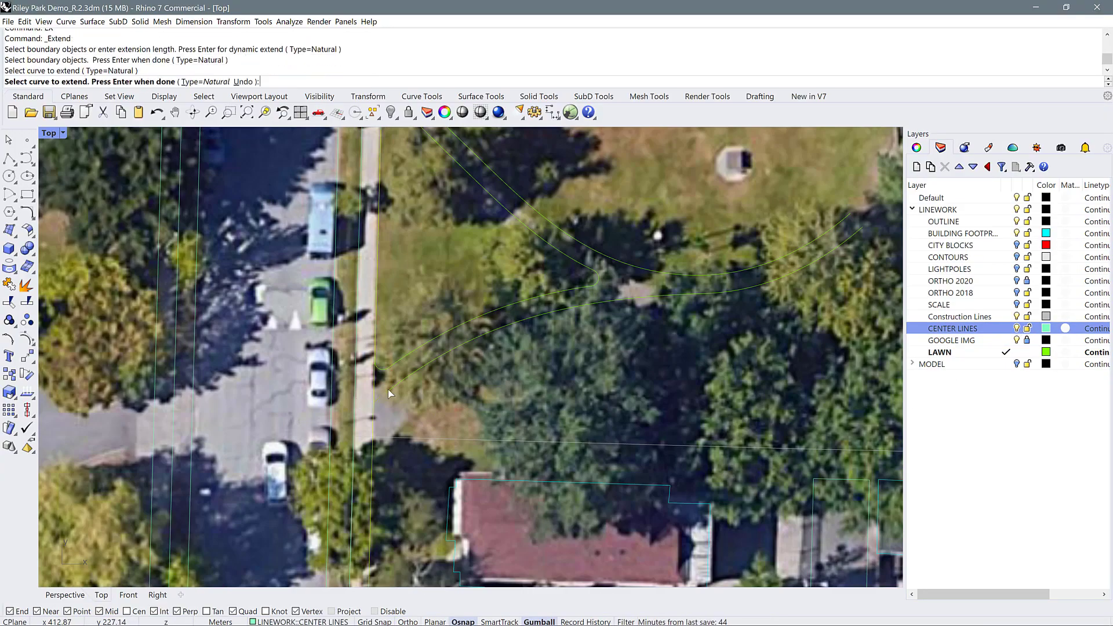
scroll(528, 367, down, 3)
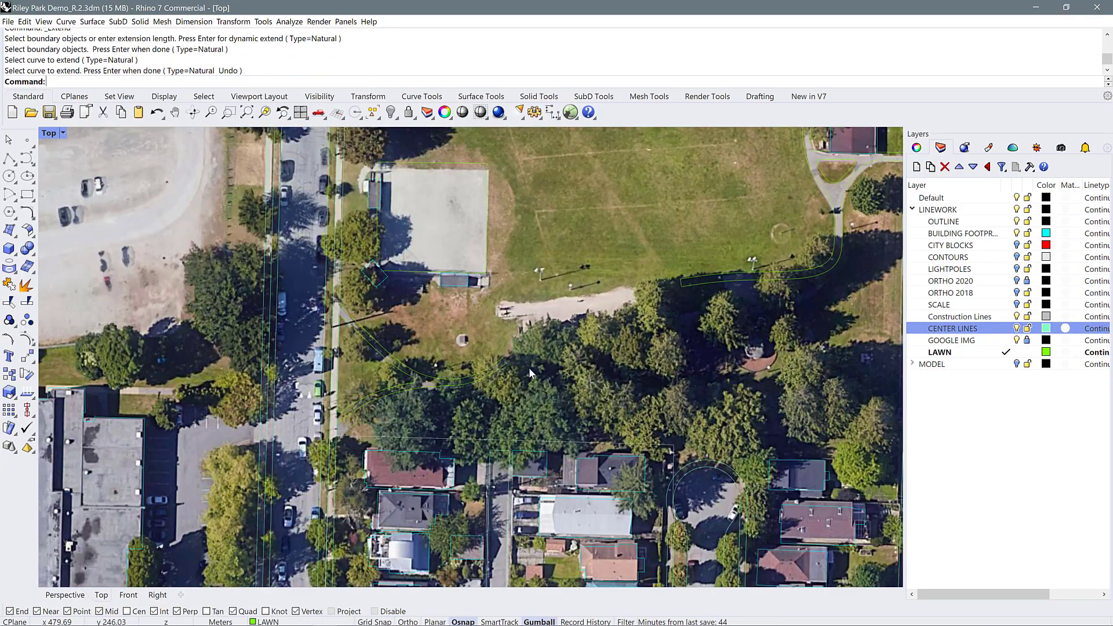
Draw a line across the east end of the southwest path and join it with the two path edges.
scroll(498, 357, up, 3)
text(L)
key(Return)
click(495, 352)
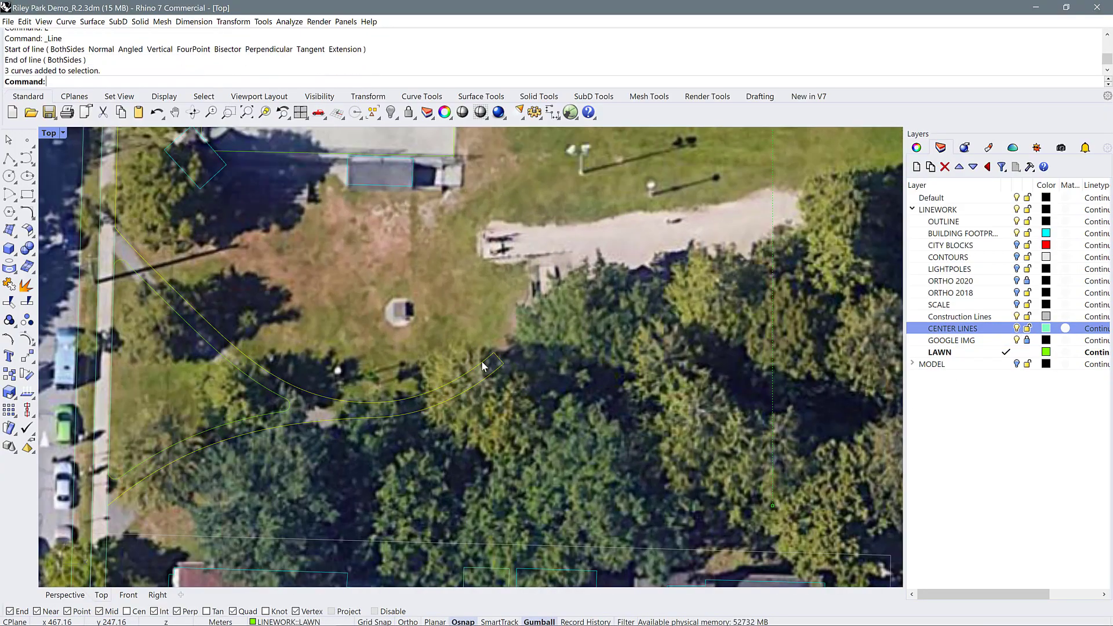
text(J)
key(Return)
scroll(498, 357, down, 5)
scroll(597, 188, up, 4)
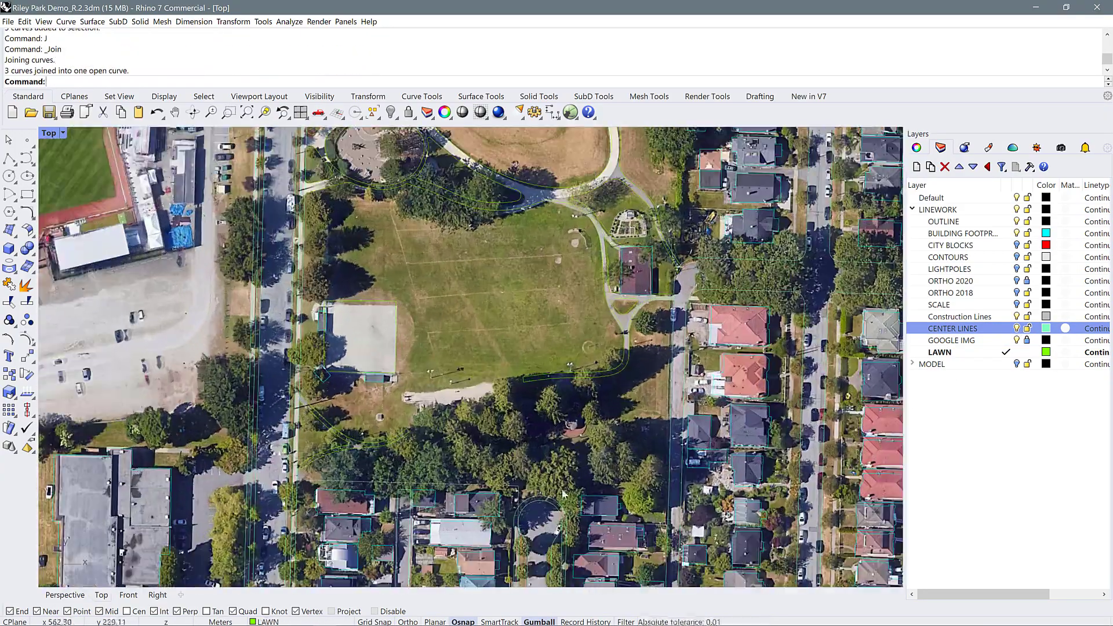
Trim the northern lawn boundary across the path entrance west of the parking lot.
scroll(486, 224, up, 5)
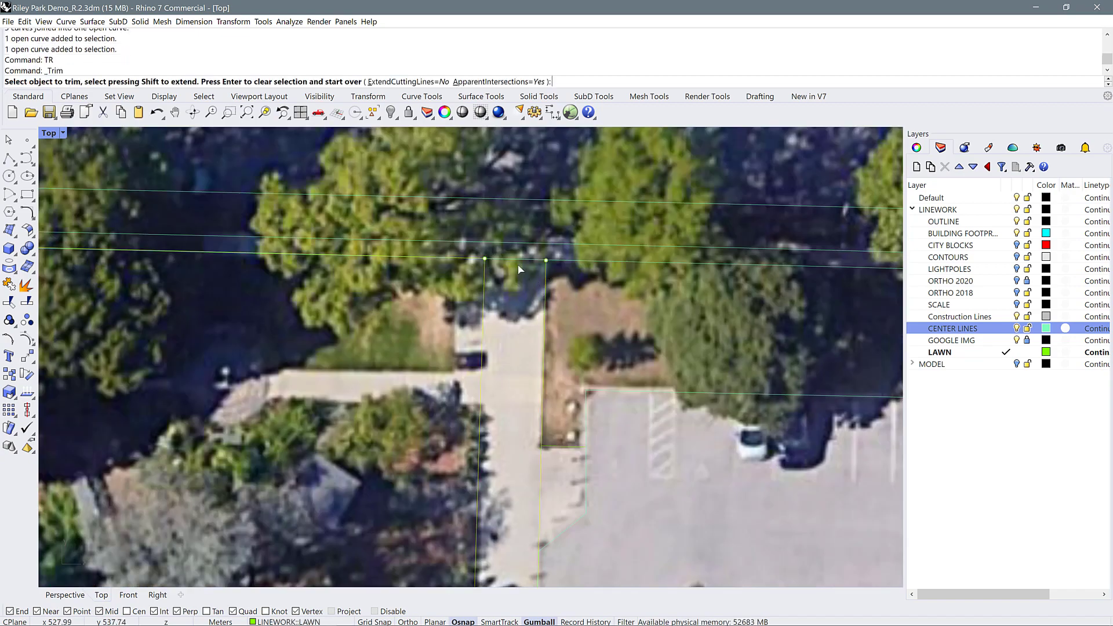
key(ctrl+z)
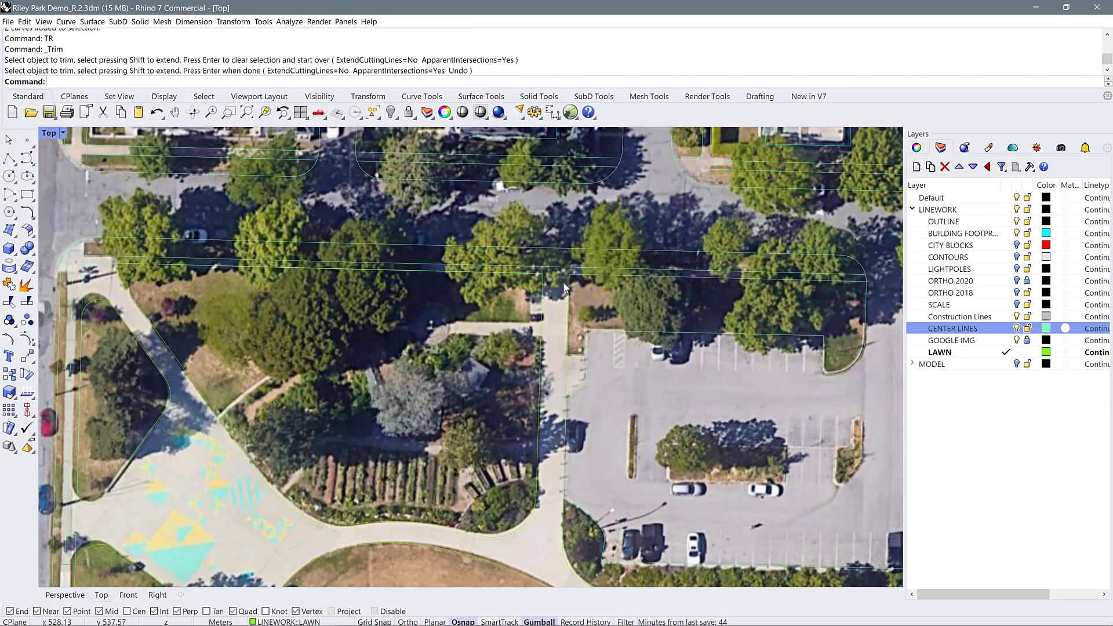
click(522, 272)
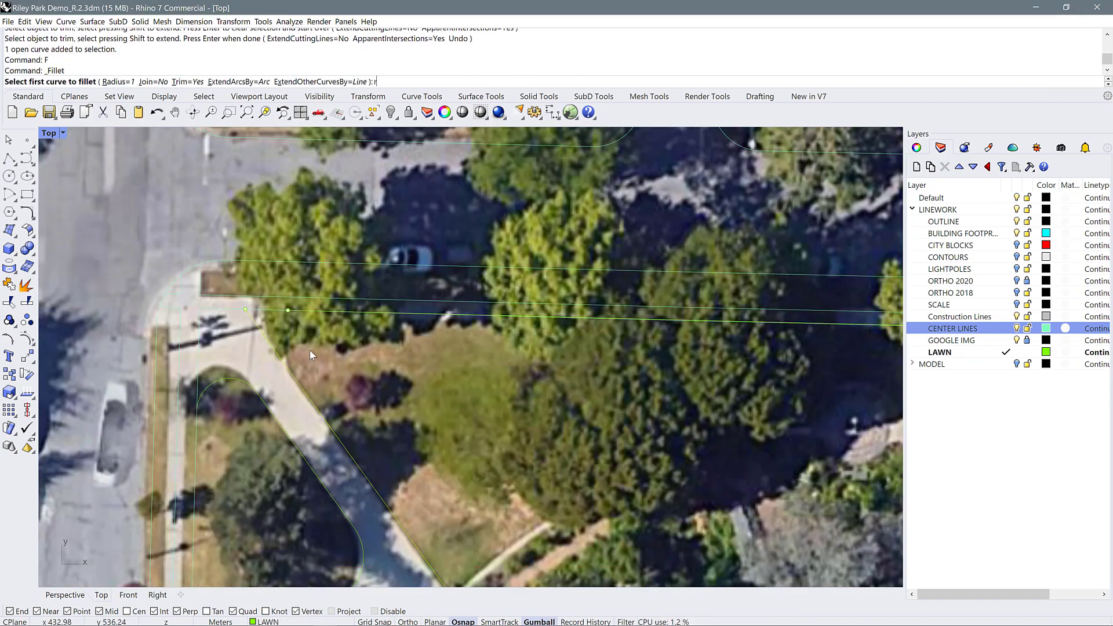
Fillet the northern lawn boundary with the diagonal path edge at the park's northwest corner, using radius 3.
click(309, 350)
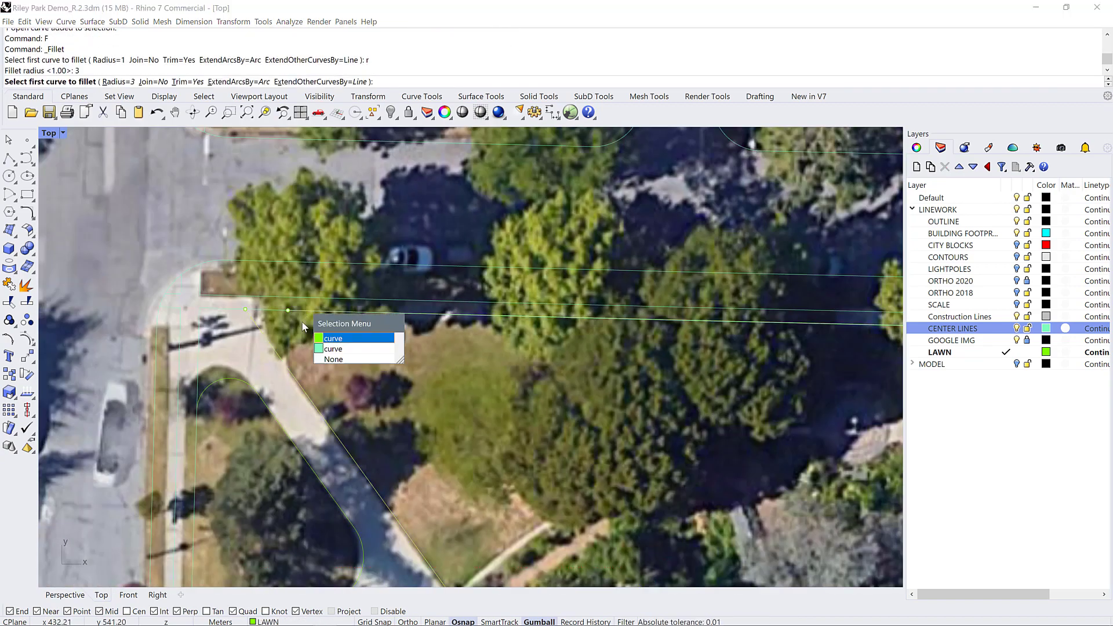
click(348, 350)
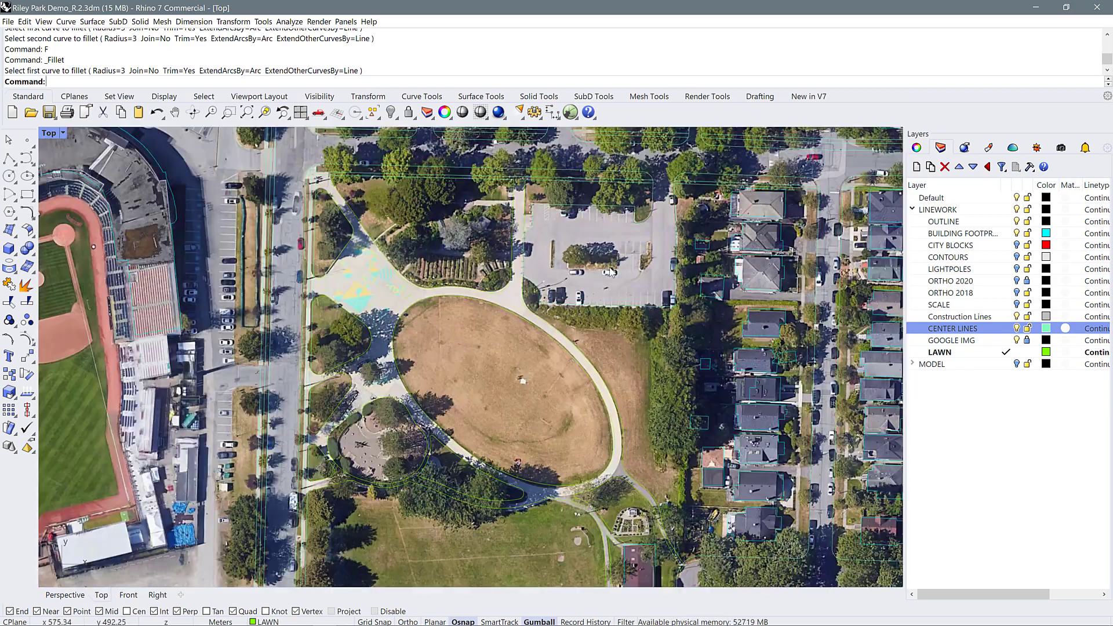
scroll(515, 537, down, 3)
scroll(514, 538, down, 4)
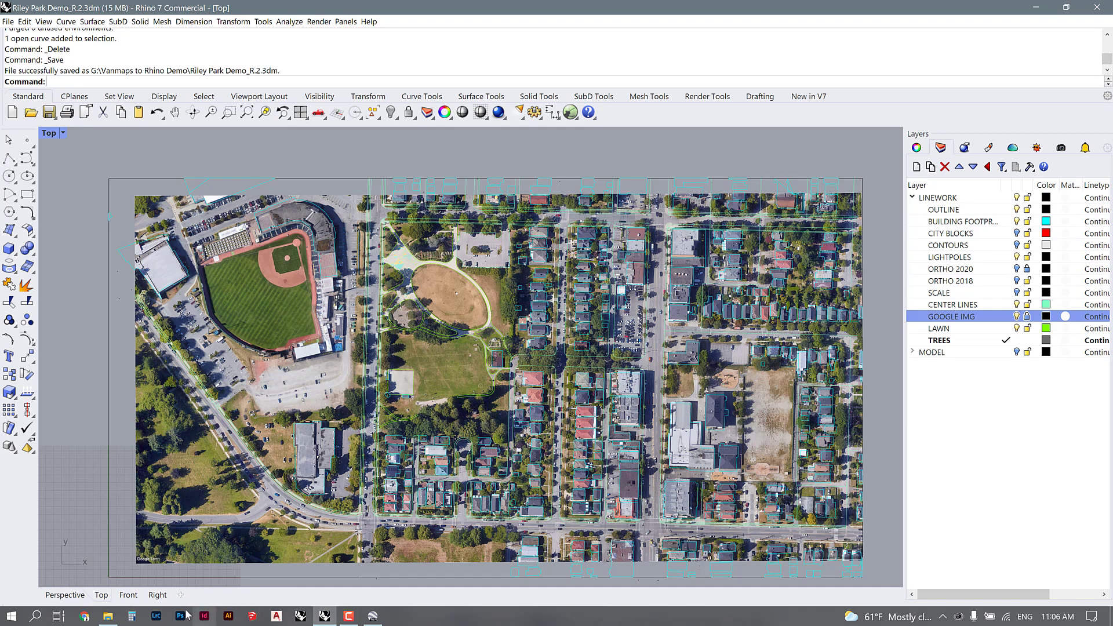
Switch to File Explorer and browse from ARCH 515 through Graphic Refs, CAD - Graphics and CAD to the Blocks folder.
mouse_move(115, 619)
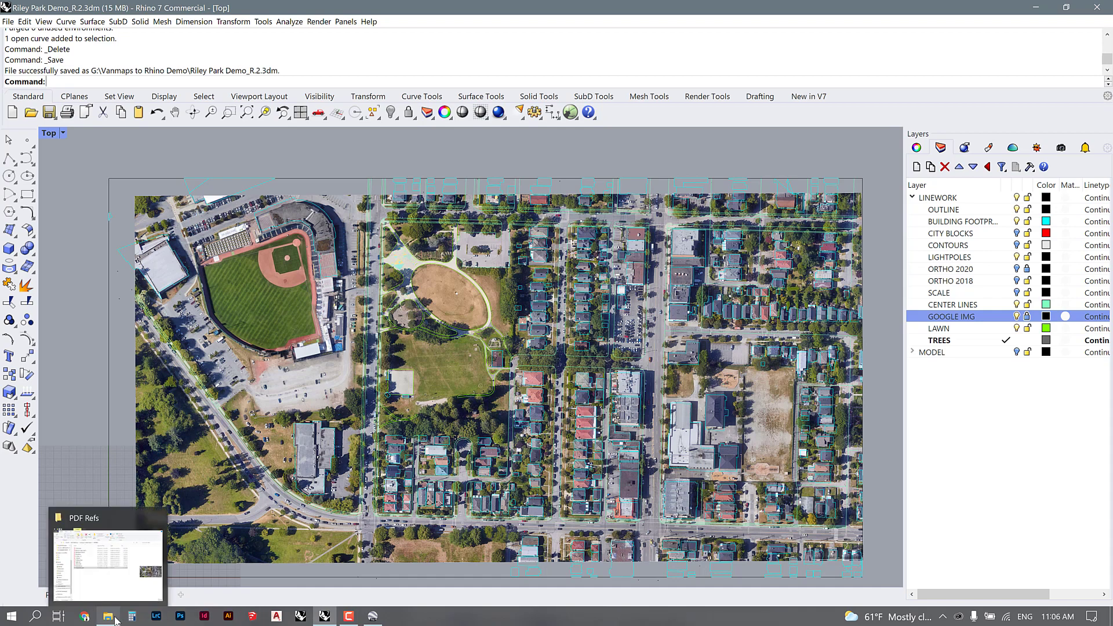
click(115, 619)
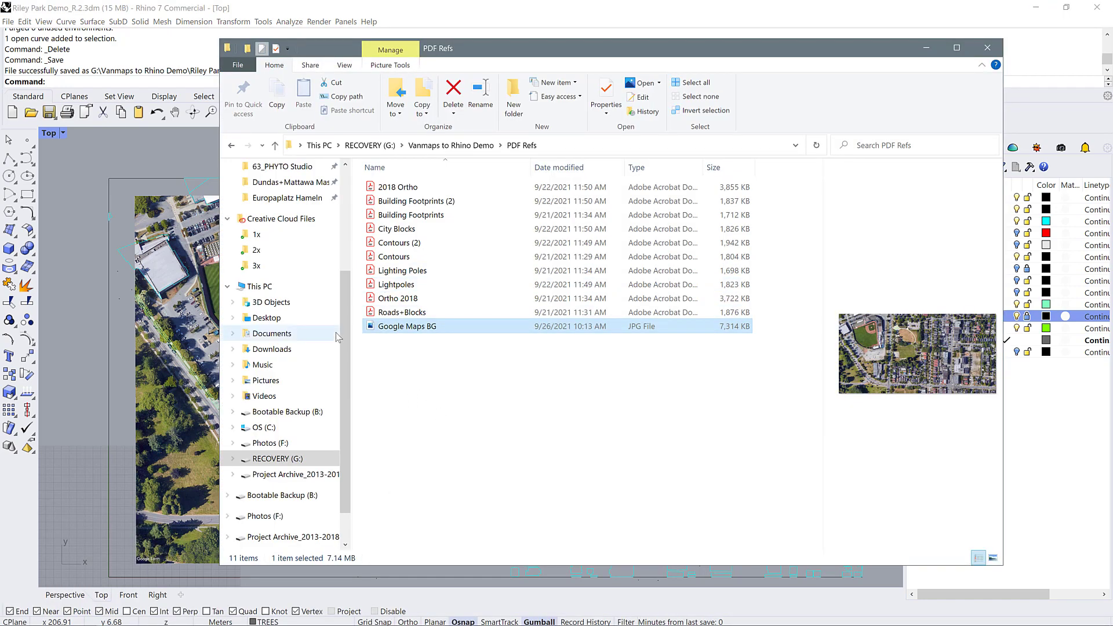
scroll(285, 334, up, 3)
click(272, 260)
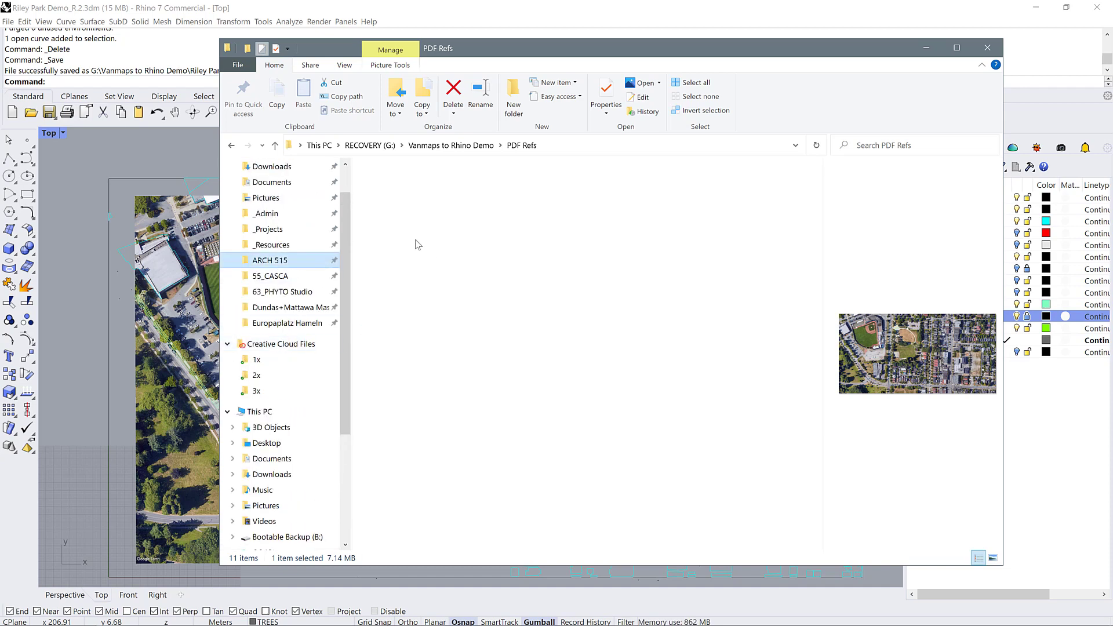
double_click(399, 215)
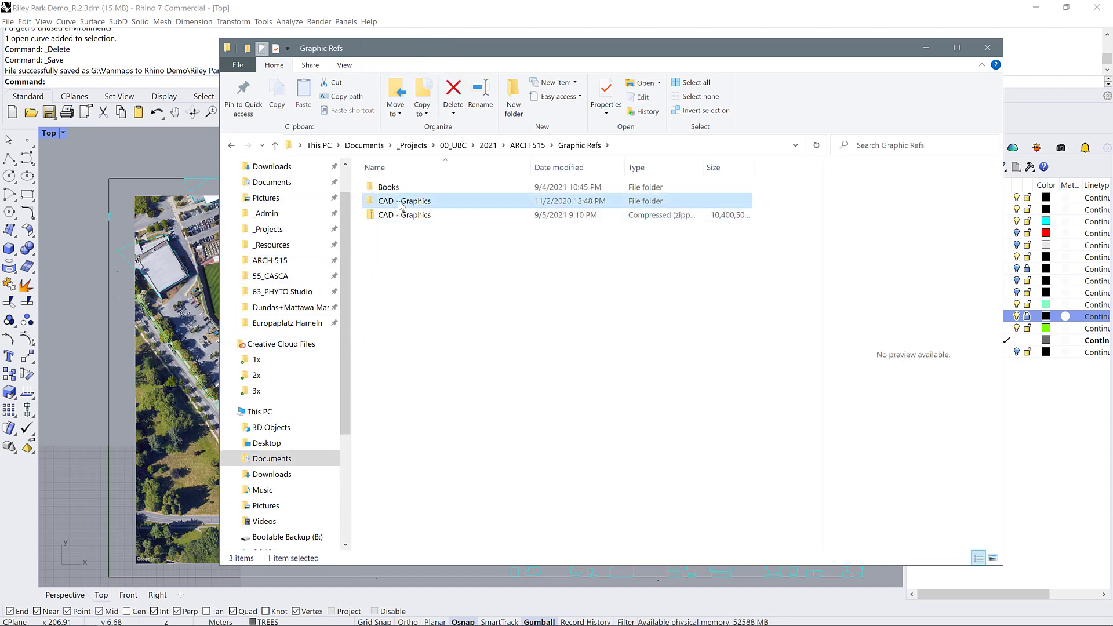
double_click(385, 201)
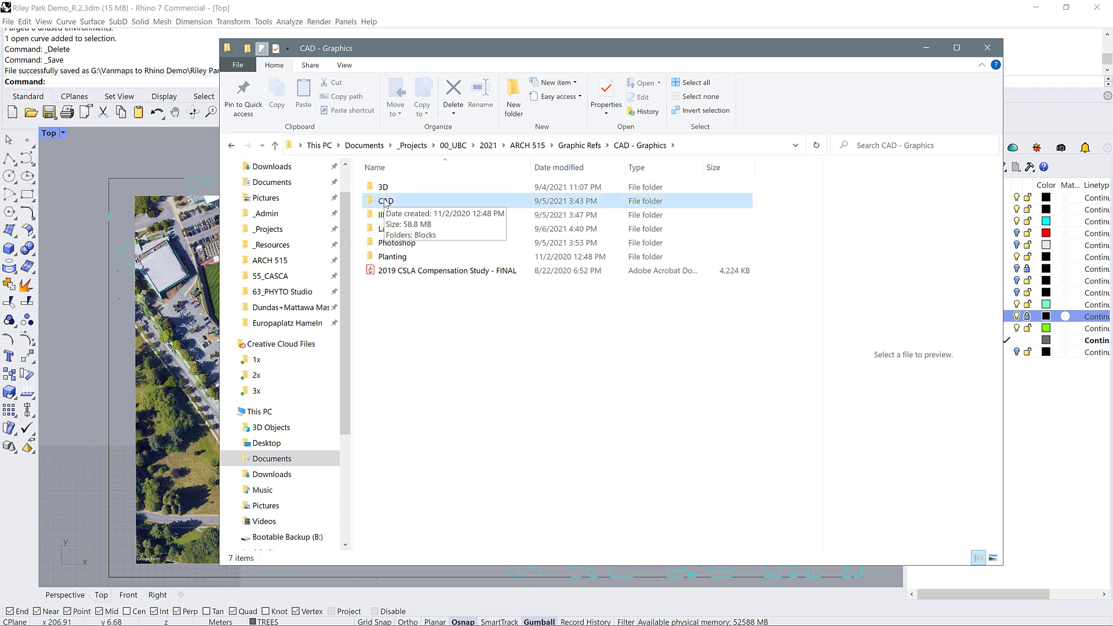
double_click(385, 201)
double_click(389, 187)
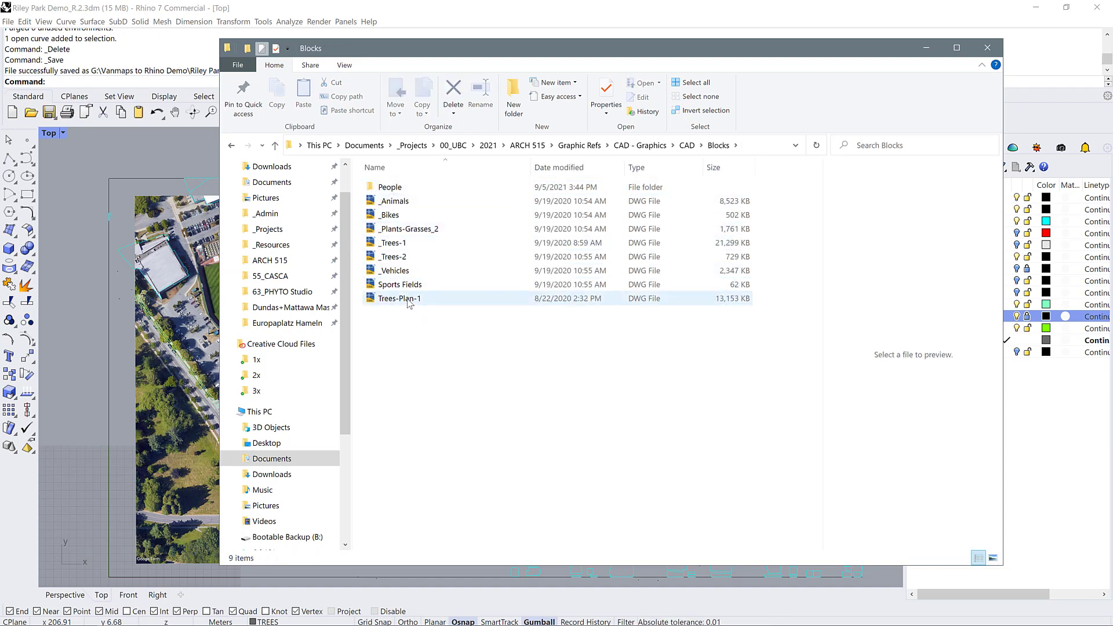
Open the Trees-Plan-1 DWG in Rhino as its own file, importing with model units in meters and layout units in millimeters.
click(409, 302)
drag(366, 261, 197, 152)
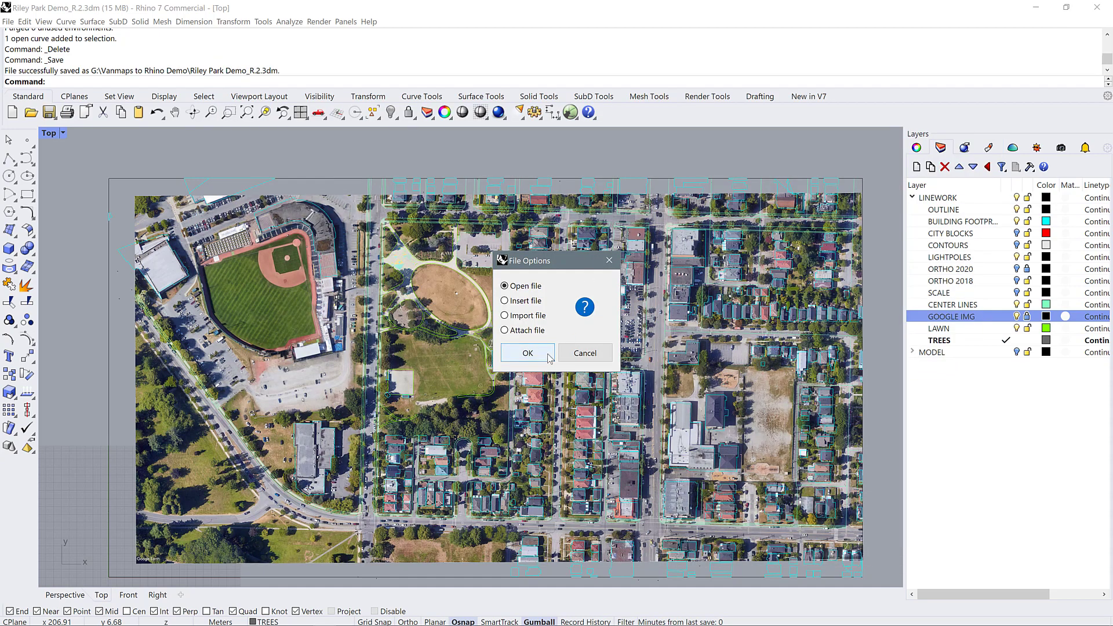
click(528, 353)
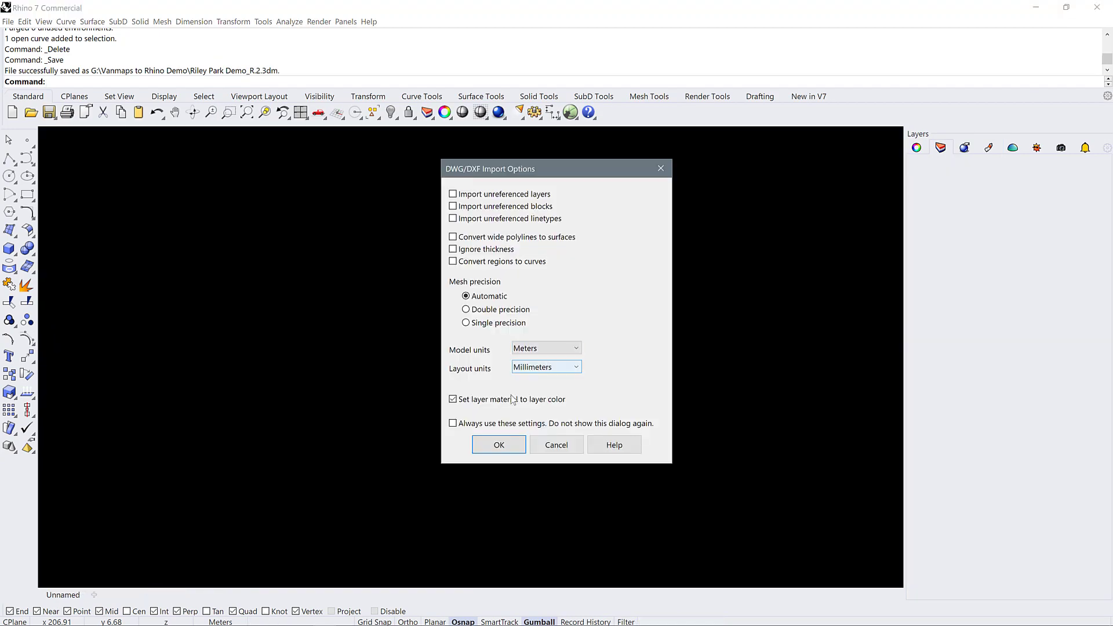
click(496, 449)
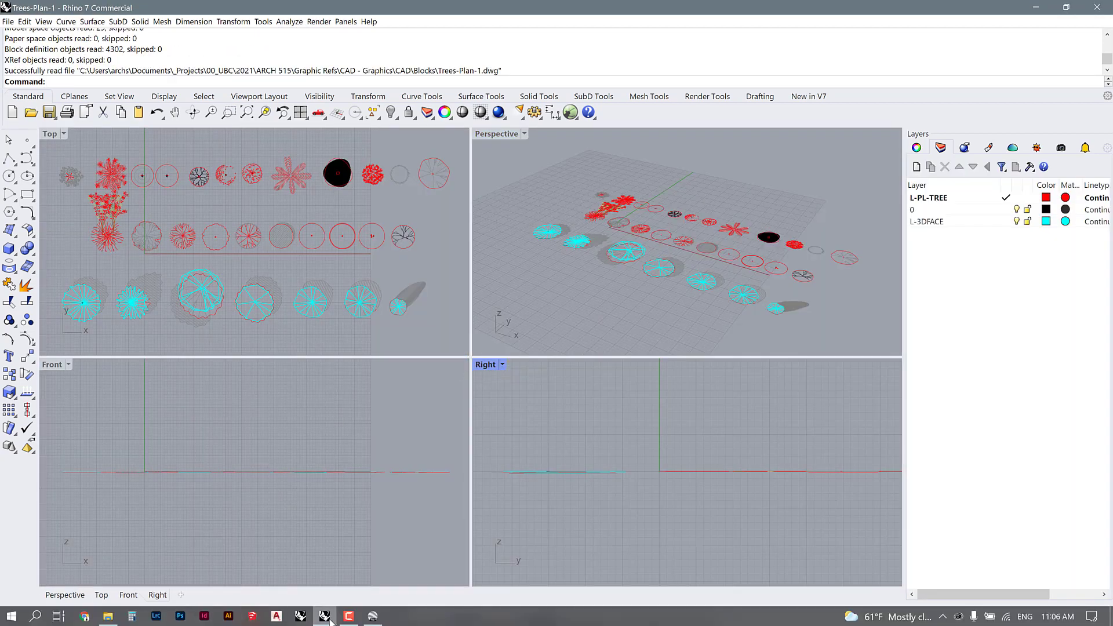
Switch to the Trees-Plan-1 drawing and maximize its Top viewport around the plan tree symbols.
mouse_move(330, 619)
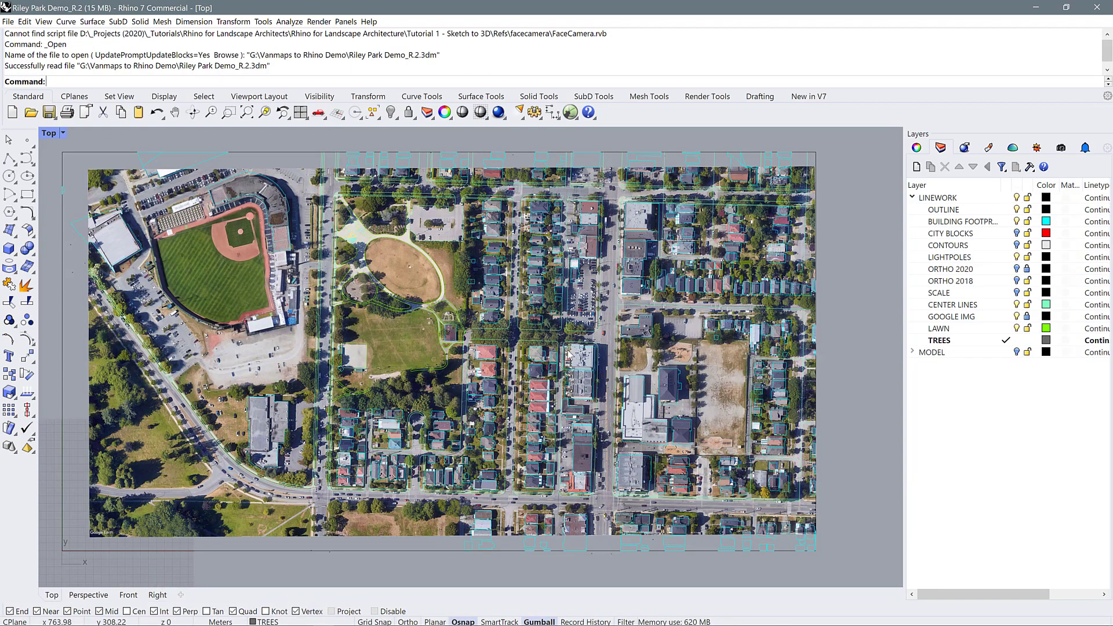
right_drag(406, 377, 417, 378)
click(328, 616)
click(307, 580)
double_click(50, 133)
scroll(301, 350, up, 7)
Copy the scalloped-outline plan tree with the central trunk dot to the clipboard.
click(380, 342)
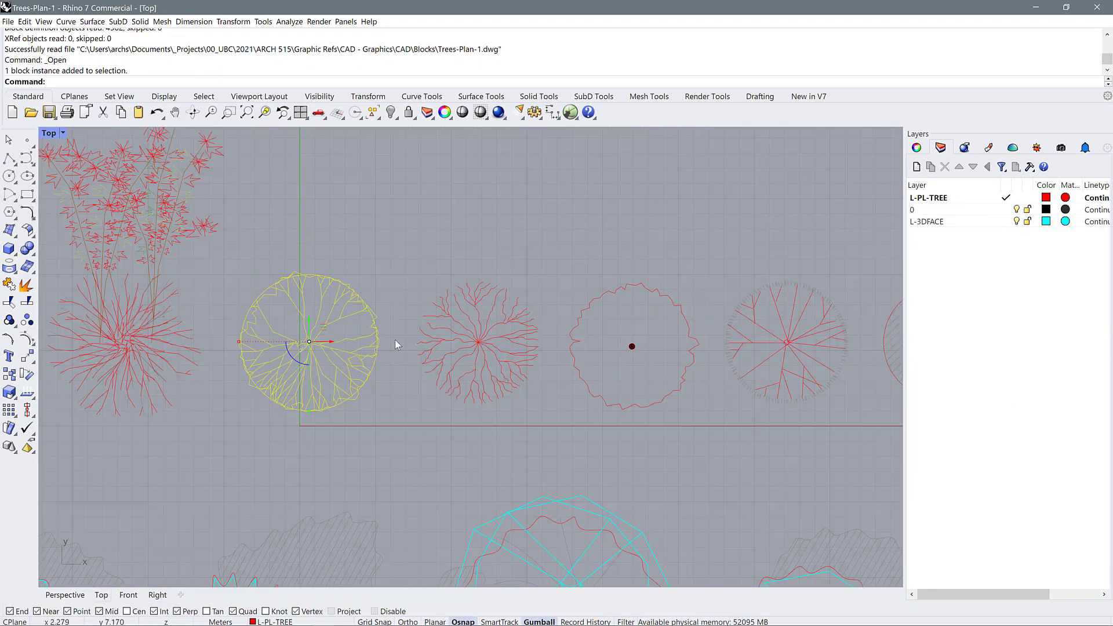
drag(342, 225, 507, 426)
text(g)
key(Return)
click(25, 22)
click(38, 92)
scroll(372, 333, down, 8)
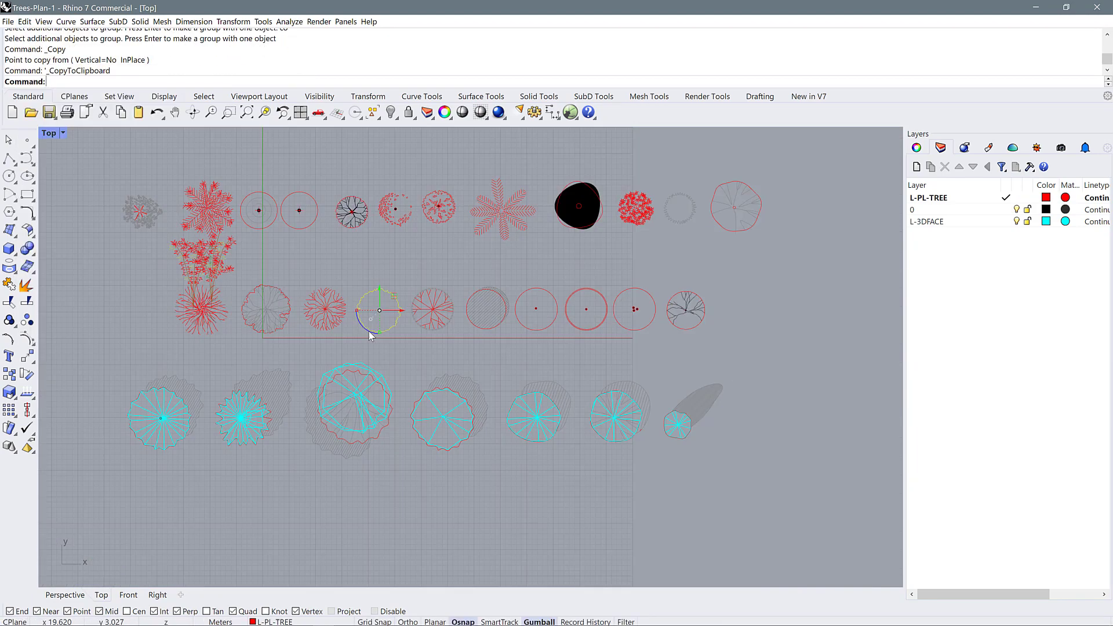
Paste the scalloped tree into Riley Park Demo_R.2 and move it onto the playground's northernmost canopy tree.
click(324, 615)
click(376, 580)
key(ctrl+v)
text(zsa)
key(Return)
text(m)
key(Return)
scroll(464, 376, down, 5)
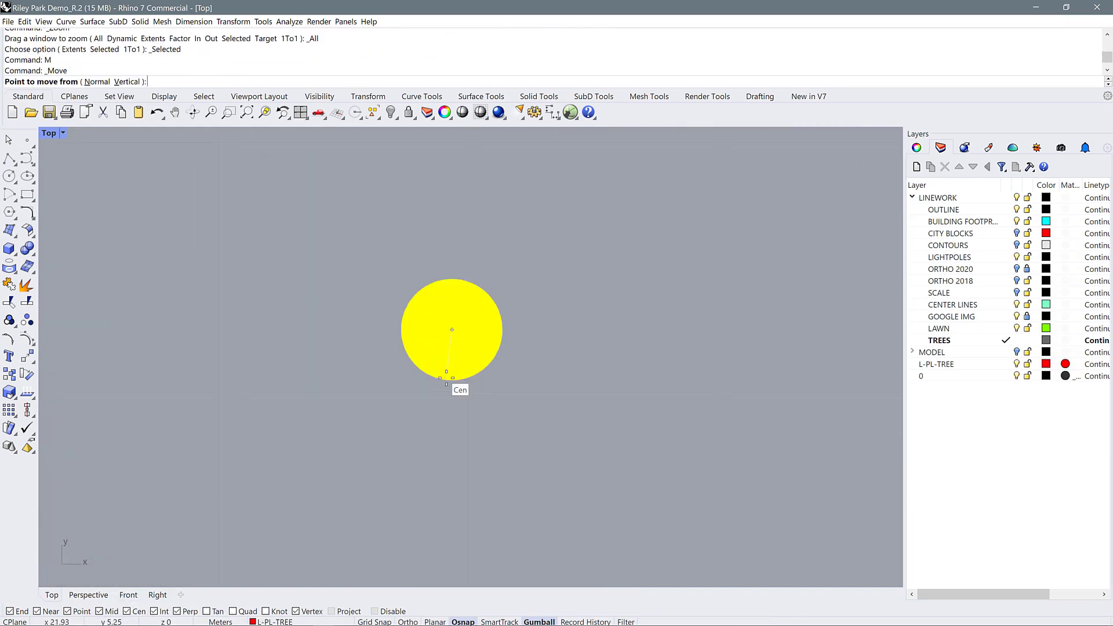
click(456, 371)
scroll(456, 371, down, 5)
scroll(410, 257, up, 8)
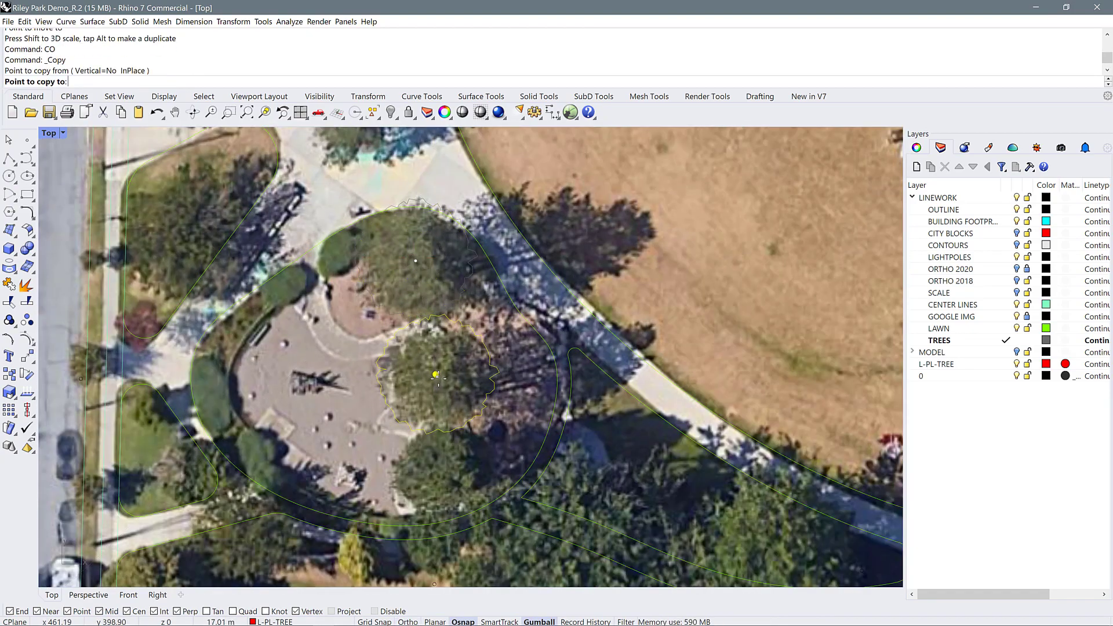
Copy the scalloped tree onto the playground's other canopy trees and the tree just southwest of the playground.
click(446, 475)
key(Return)
click(446, 475)
drag(446, 511, 446, 507)
key(ctrl+z)
scroll(445, 326, down, 4)
click(317, 468)
scroll(317, 469, down, 5)
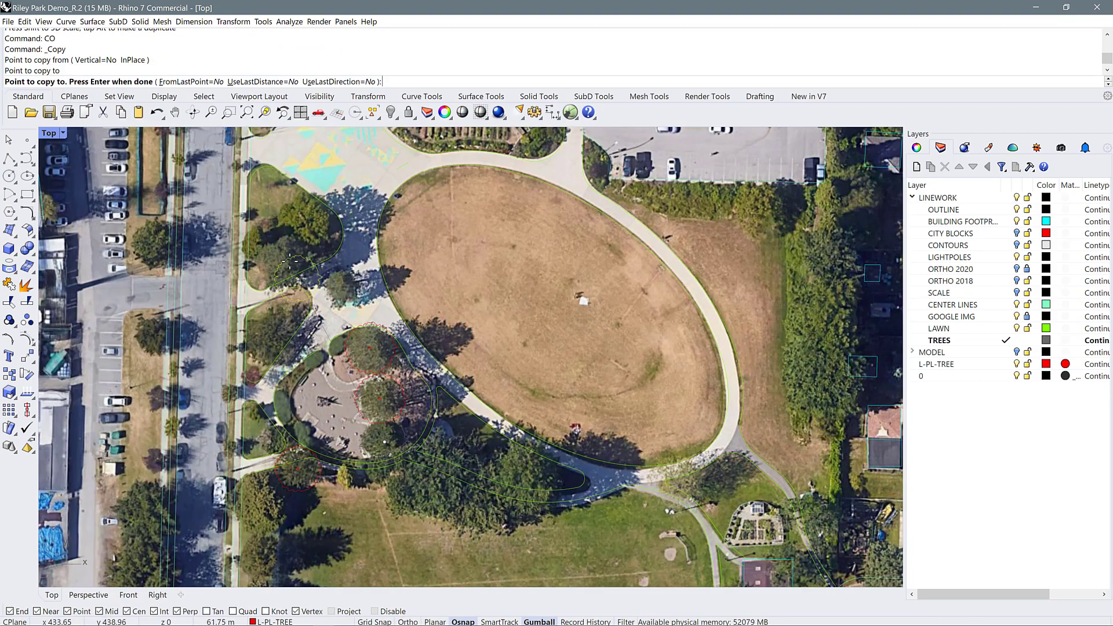
Copy the scalloped tree onto the lawn tree northwest of the playground and scale it uniformly to fit the canopy.
scroll(332, 264, up, 7)
click(260, 416)
key(Return)
click(260, 416)
shift+drag(264, 468, 262, 466)
scroll(479, 345, down, 7)
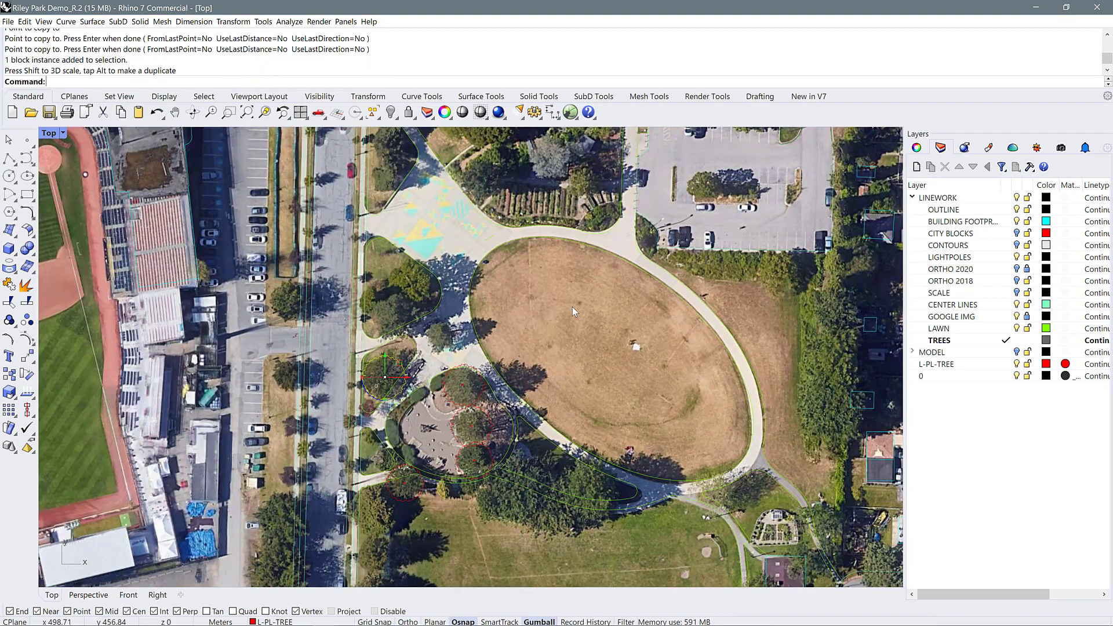
Switch to Trees-Plan-1 and copy the spiky, feathered plan tree in the upper row to the clipboard.
click(325, 614)
scroll(506, 338, up, 3)
right_drag(507, 338, 644, 405)
scroll(433, 350, up, 2)
scroll(433, 350, down, 1)
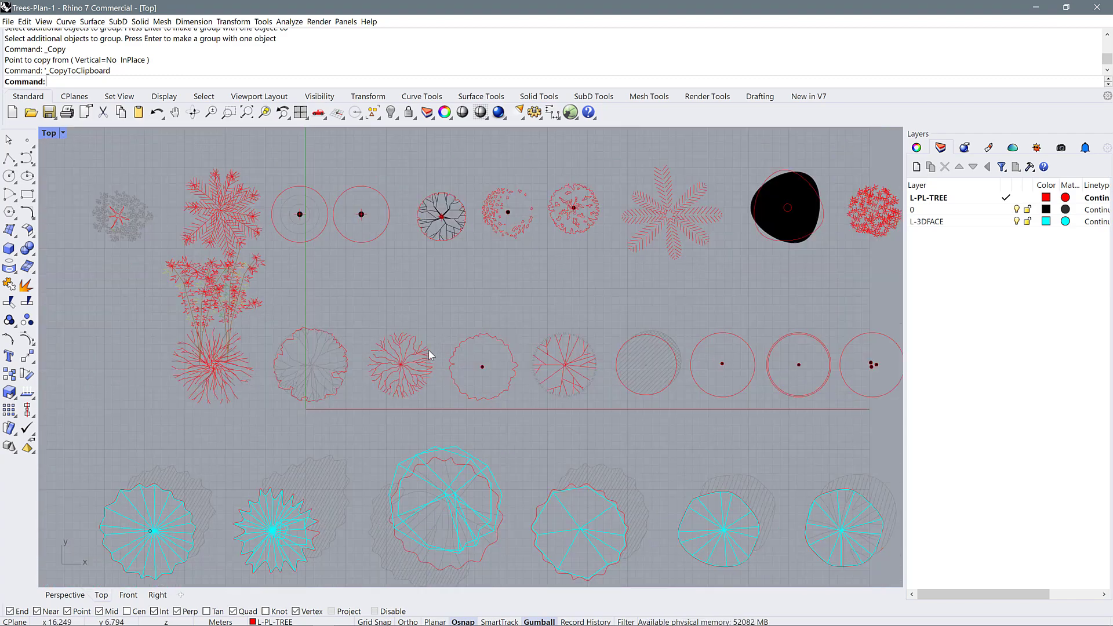
scroll(291, 348, down, 2)
scroll(199, 214, up, 4)
drag(199, 214, 347, 365)
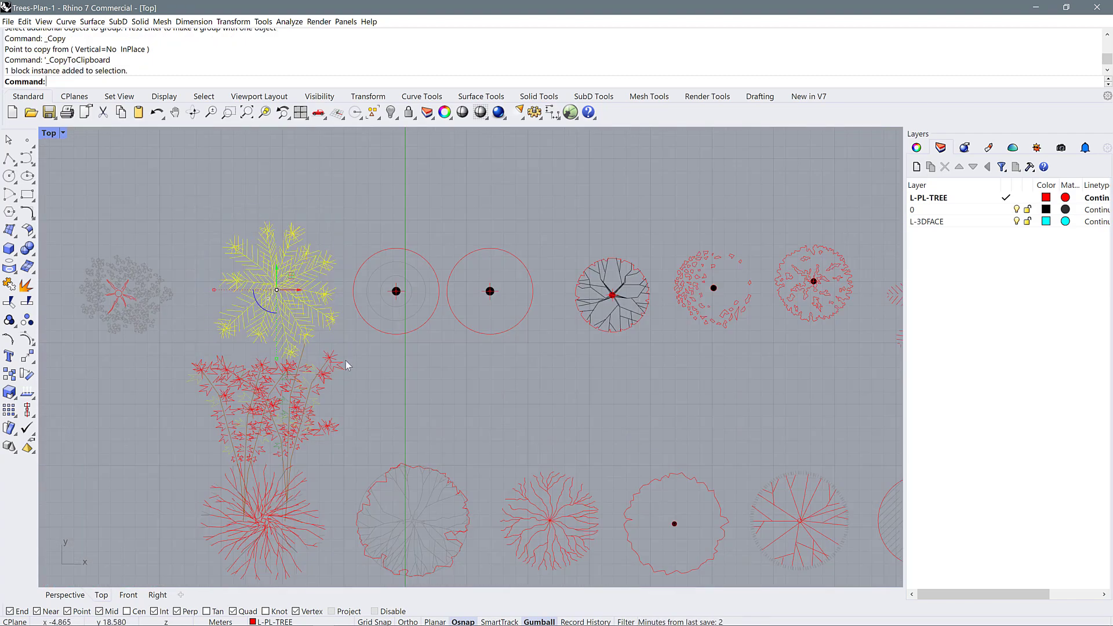
key(Escape)
click(25, 22)
click(38, 92)
Switch back to Riley Park Demo_R.2, paste the spiky tree and zoom to it.
click(325, 614)
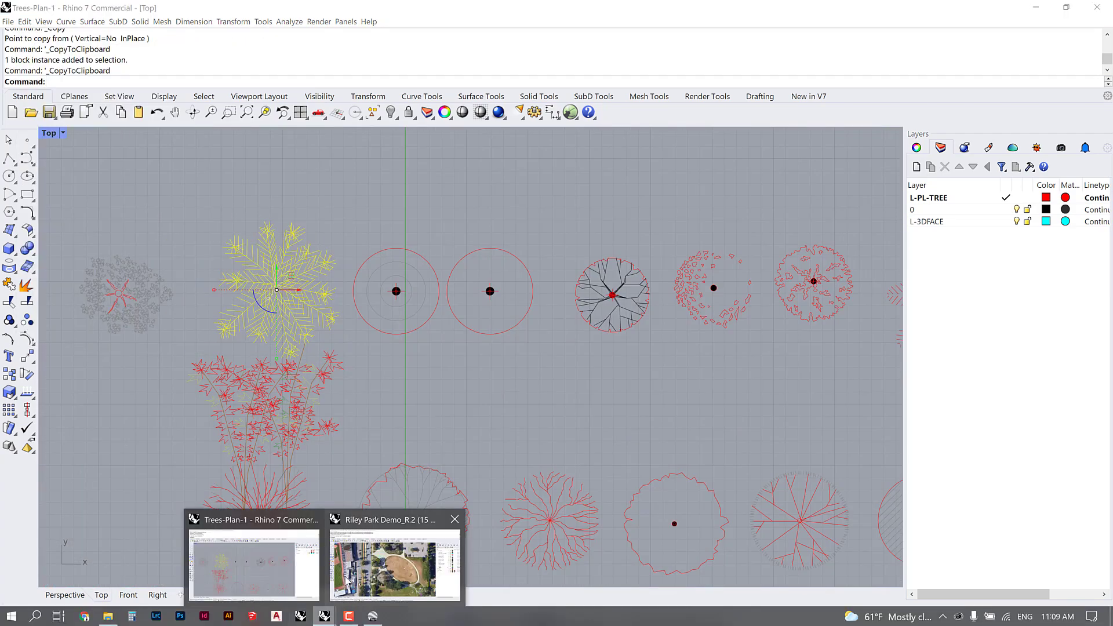
click(392, 563)
click(25, 21)
click(39, 104)
text(ZSA)
key(Return)
Move the pasted spiky tree onto the tree at the west edge of the garden beside the painted plaza.
text(M)
key(Return)
click(468, 356)
scroll(243, 389, down, 10)
scroll(522, 295, up, 4)
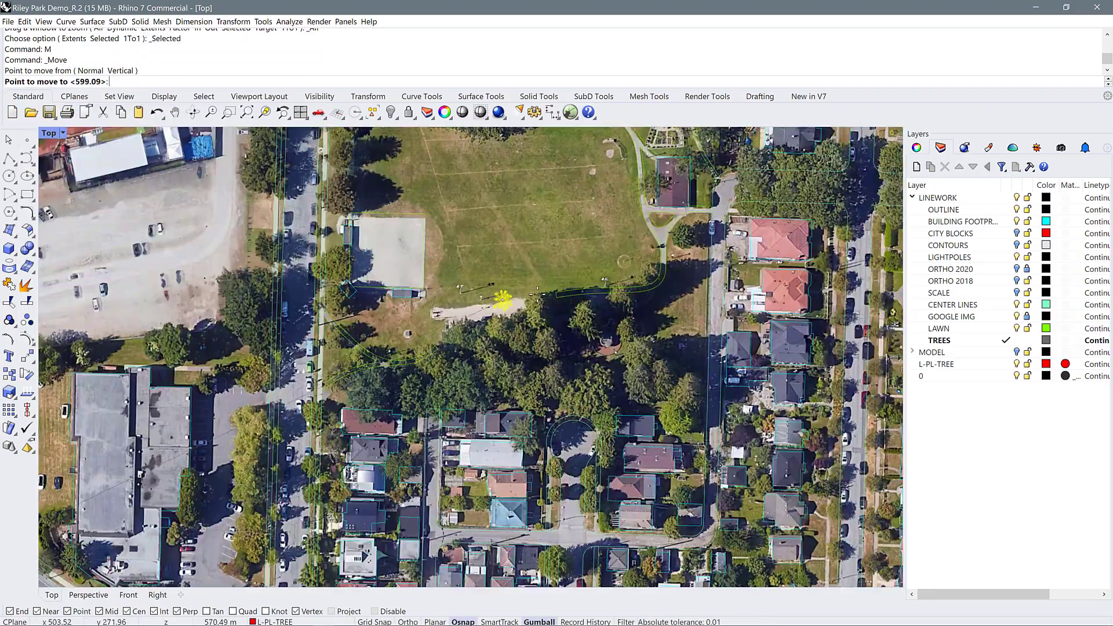
scroll(522, 382, up, 8)
click(485, 351)
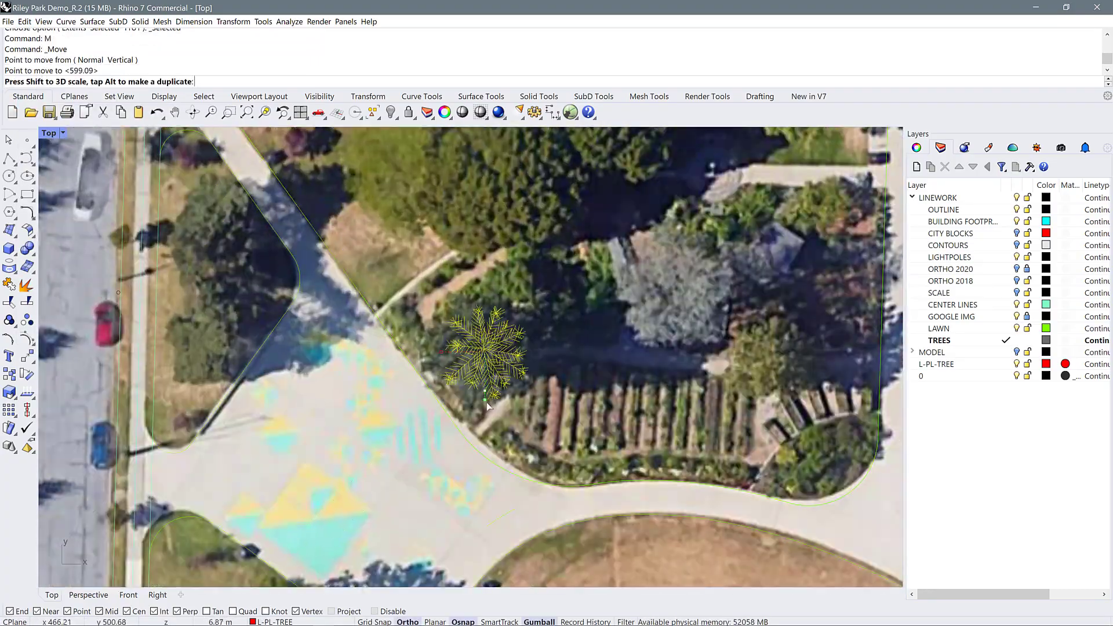
Copy the spiky tree onto the two trees on the lawn northwest of the plaza and scale the northern copy uniformly.
text(CO)
key(Return)
click(485, 352)
click(232, 244)
click(212, 347)
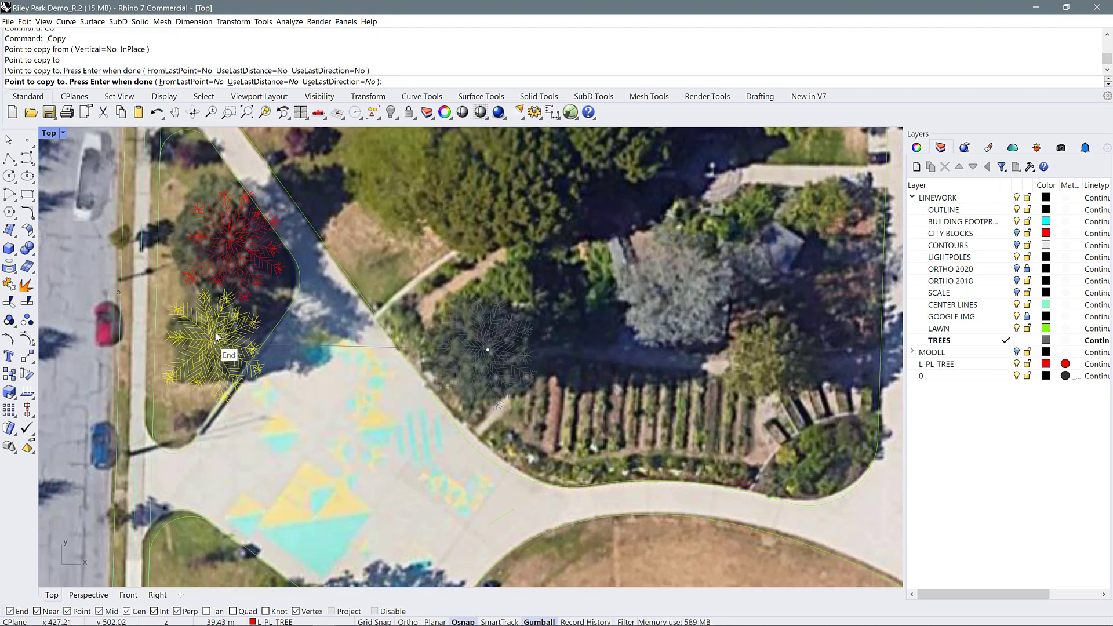
key(Return)
click(203, 266)
shift+drag(179, 245, 171, 242)
Select the placed spiky and scalloped trees and change their object layer to TREES.
shift+click(213, 342)
shift+click(485, 349)
scroll(482, 206, down, 12)
shift+click(416, 404)
shift+click(480, 418)
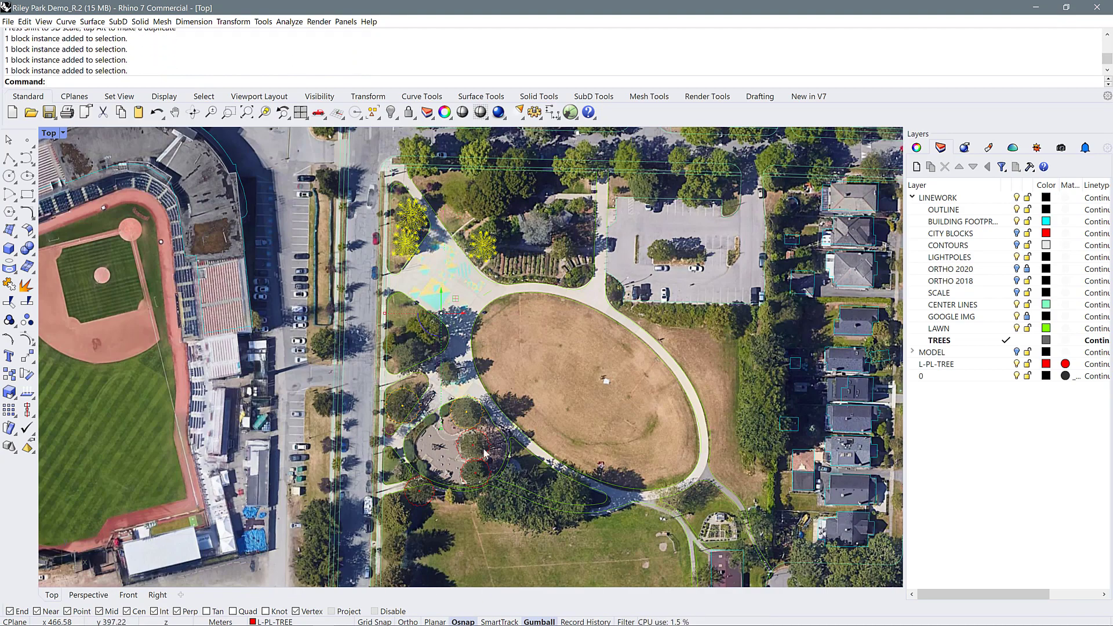
right_click(947, 346)
click(985, 458)
click(916, 147)
click(940, 148)
key(Escape)
Set the TREES layer color to red.
scroll(494, 234, up, 4)
right_drag(485, 487, 485, 348)
scroll(486, 348, up, 6)
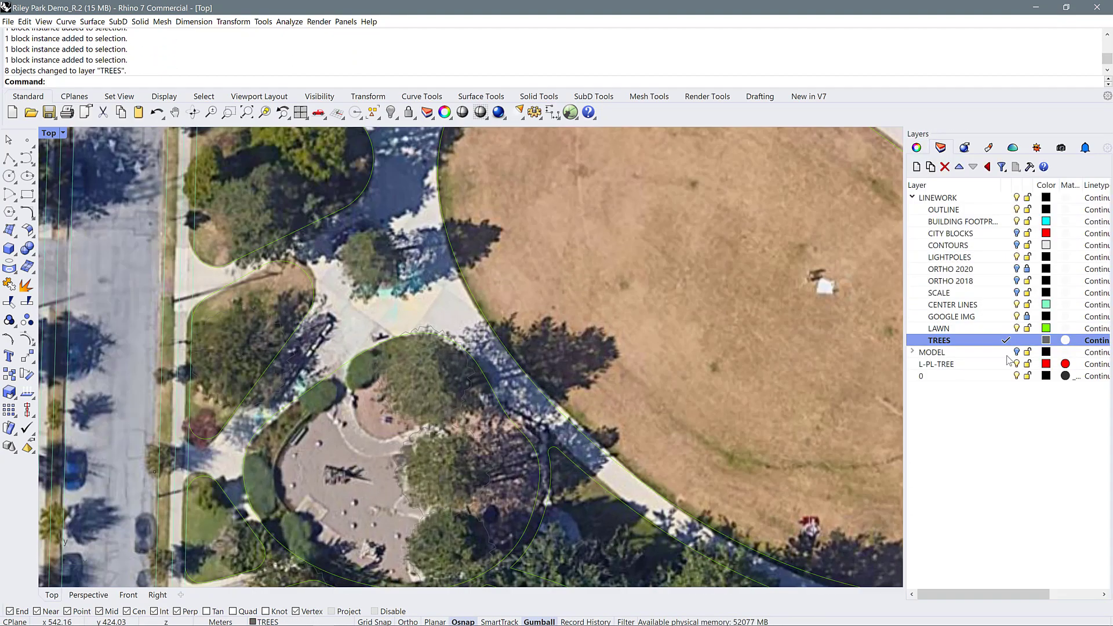
click(1045, 340)
click(953, 416)
click(998, 514)
Copy the spiky tree from the garden's west edge onto the small tree on the paving north of the playground.
scroll(462, 421, down, 8)
right_drag(467, 204, 479, 258)
click(478, 258)
text(CO)
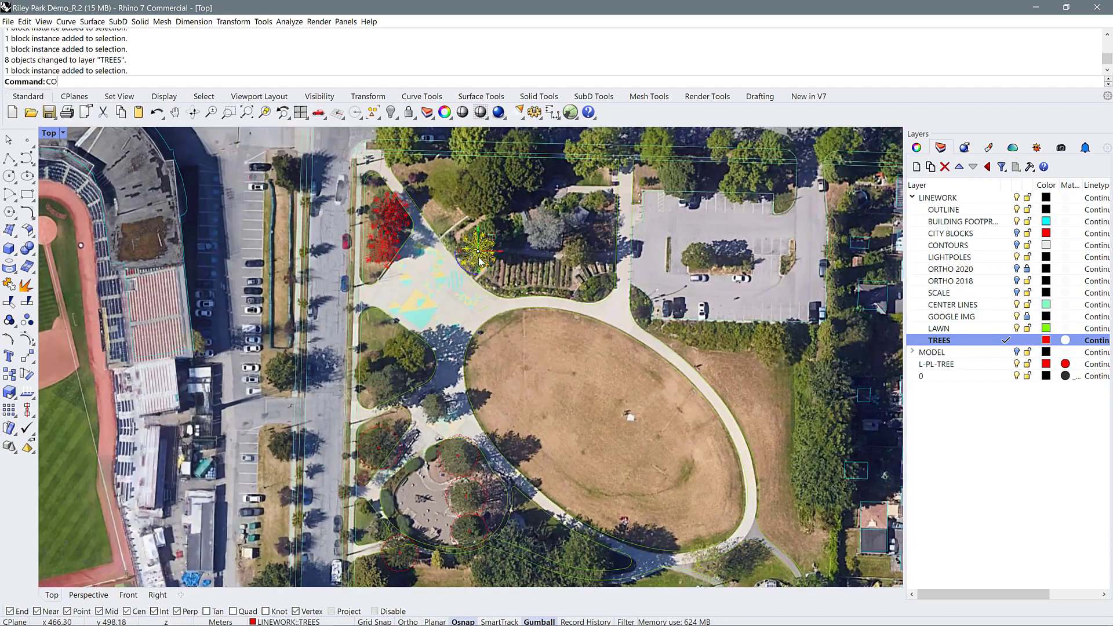
key(Return)
click(478, 251)
scroll(439, 416, up, 8)
click(424, 394)
key(Return)
Scale the spiky tree north of the playground down uniformly and nudge it over the small canopy.
click(459, 371)
shift+drag(426, 431, 426, 430)
drag(473, 395, 477, 394)
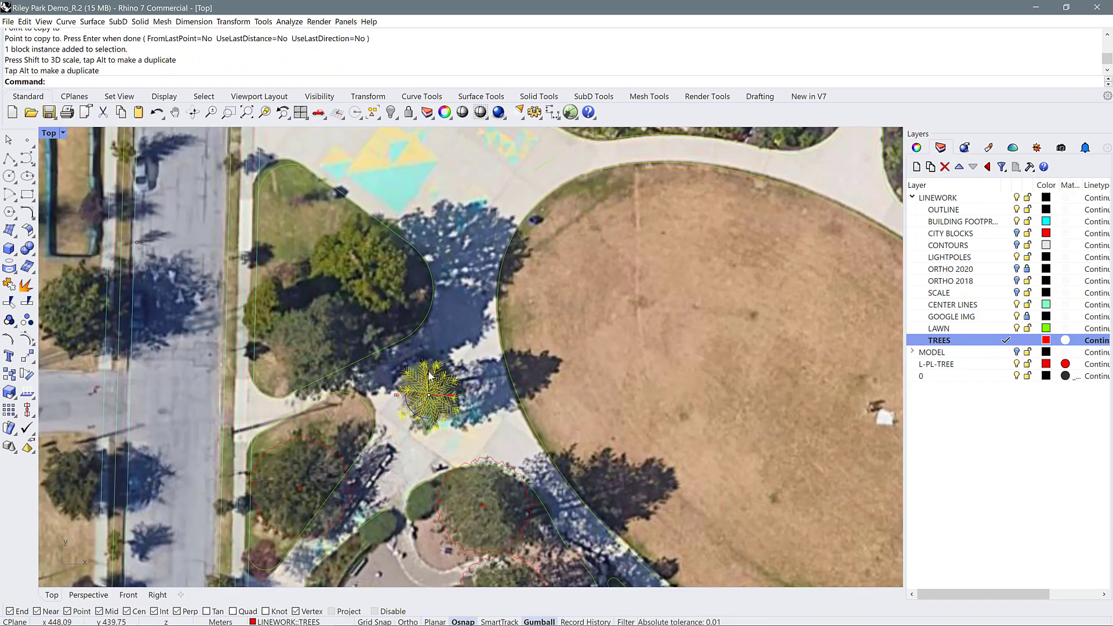
drag(430, 346, 430, 343)
click(516, 303)
Switch to Trees-Plan-1 and copy the round, densely branching plan tree with the jagged outline to the clipboard.
scroll(513, 302, down, 12)
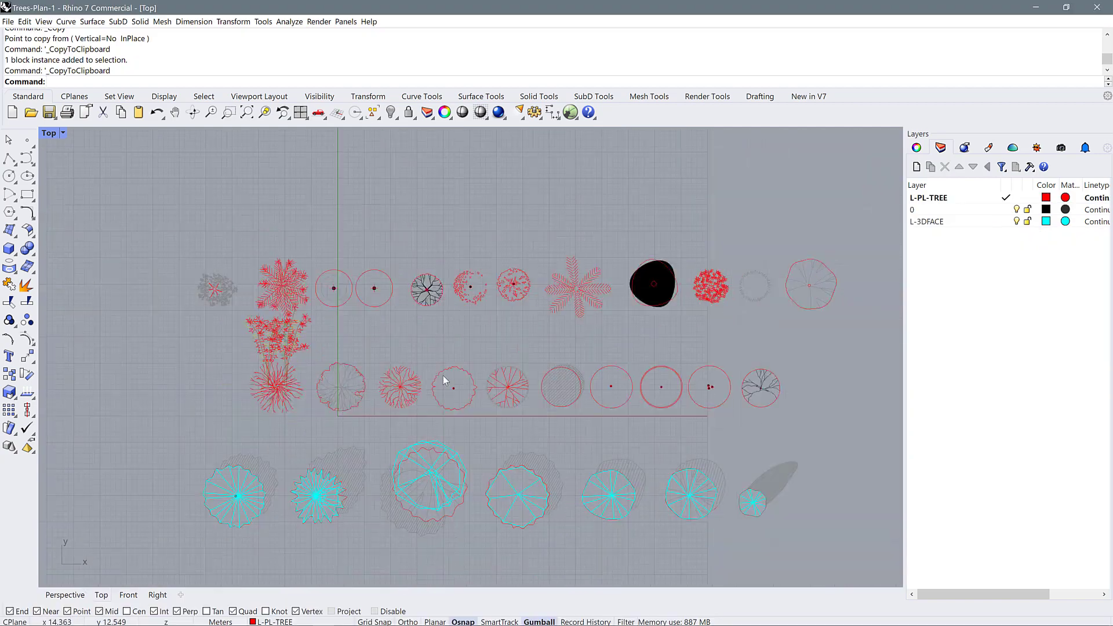
scroll(203, 340, up, 6)
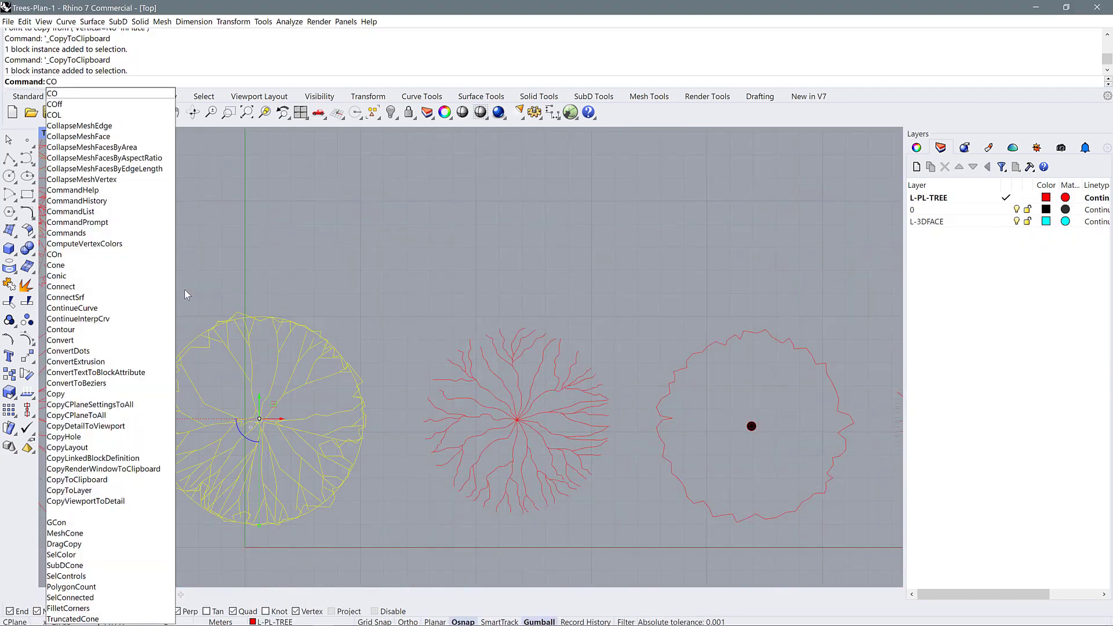
key(ctrl+c)
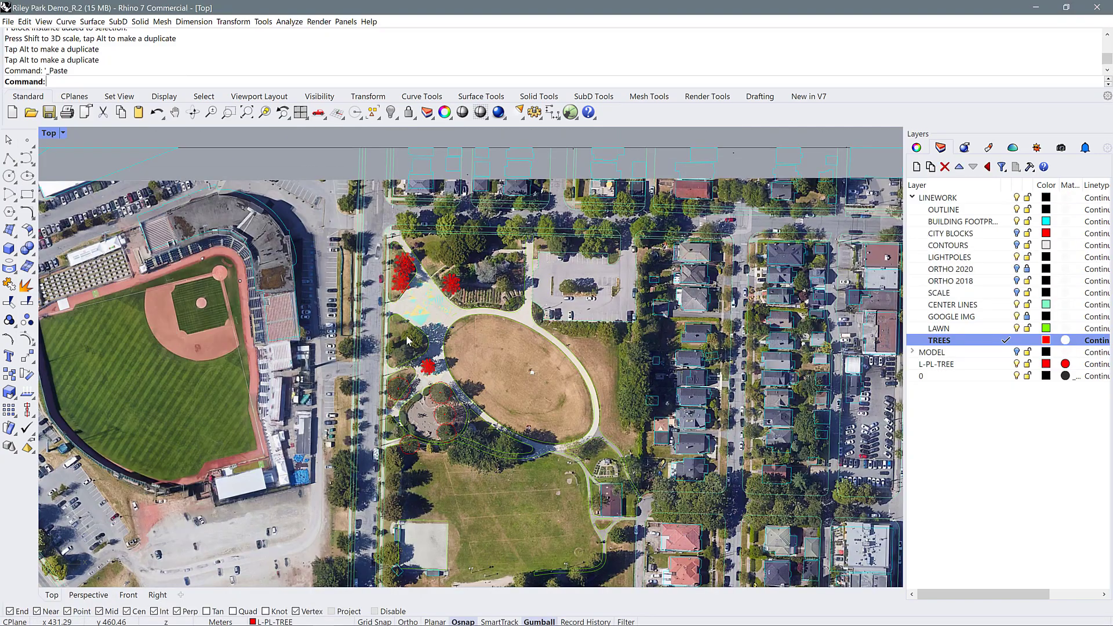
Put the pasted branching tree on the TREES layer and move it onto the large canopy cluster southeast of the playground.
right_click(939, 341)
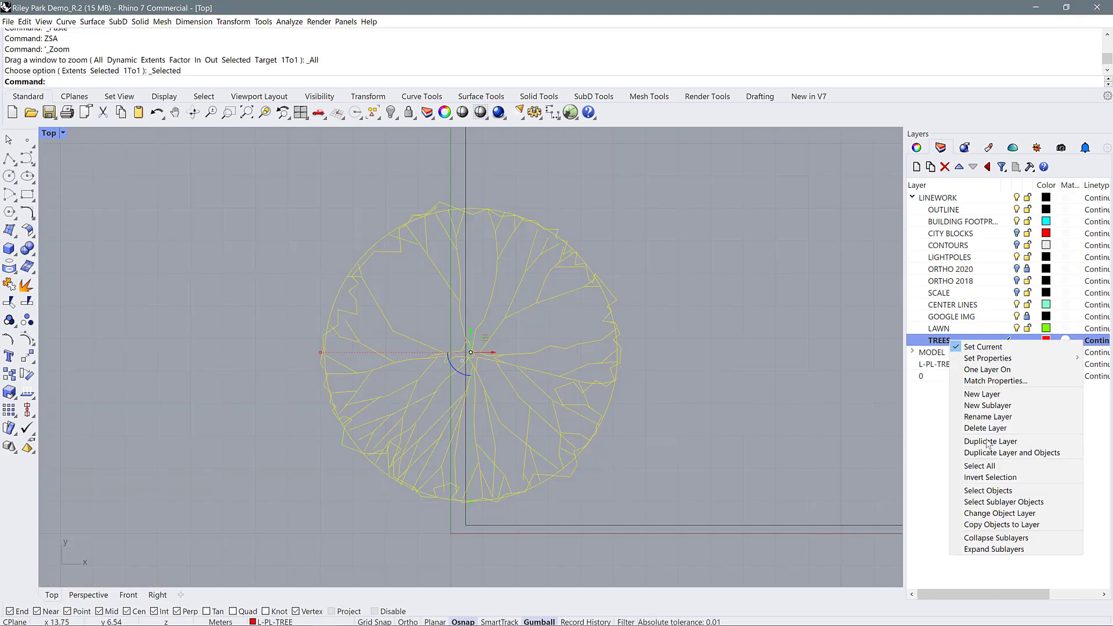
click(980, 504)
text(M)
key(Return)
click(481, 295)
scroll(521, 290, down, 8)
click(603, 238)
scroll(602, 237, up, 6)
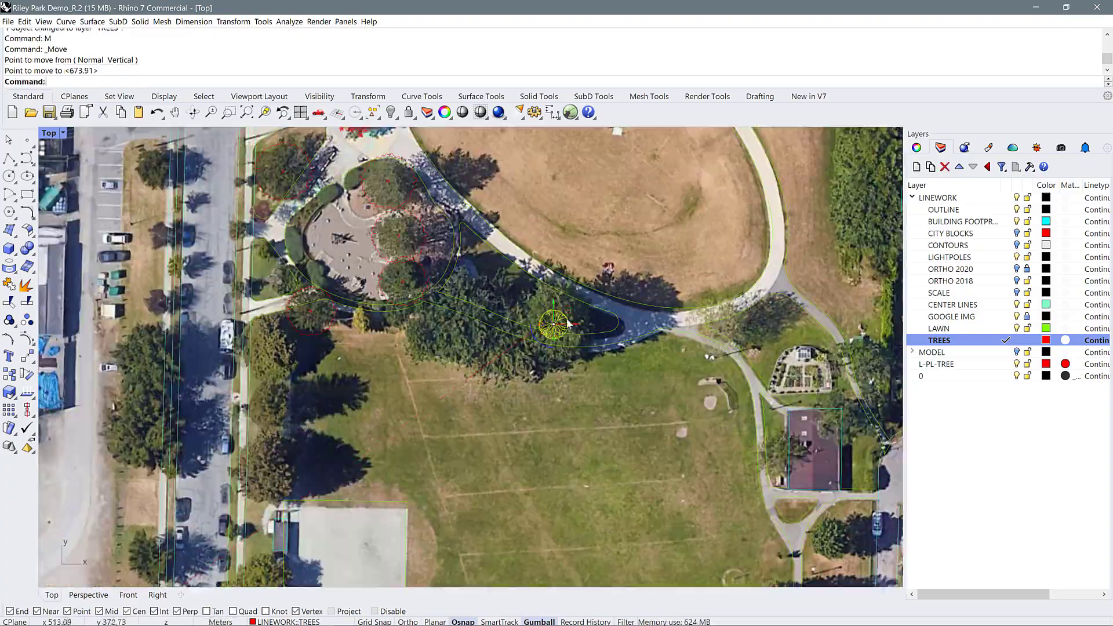
Copy the branching tree across the cluster southeast of the playground and along the tree belt east of the oval field.
click(519, 334)
click(465, 321)
scroll(441, 342, down, 8)
scroll(649, 244, up, 10)
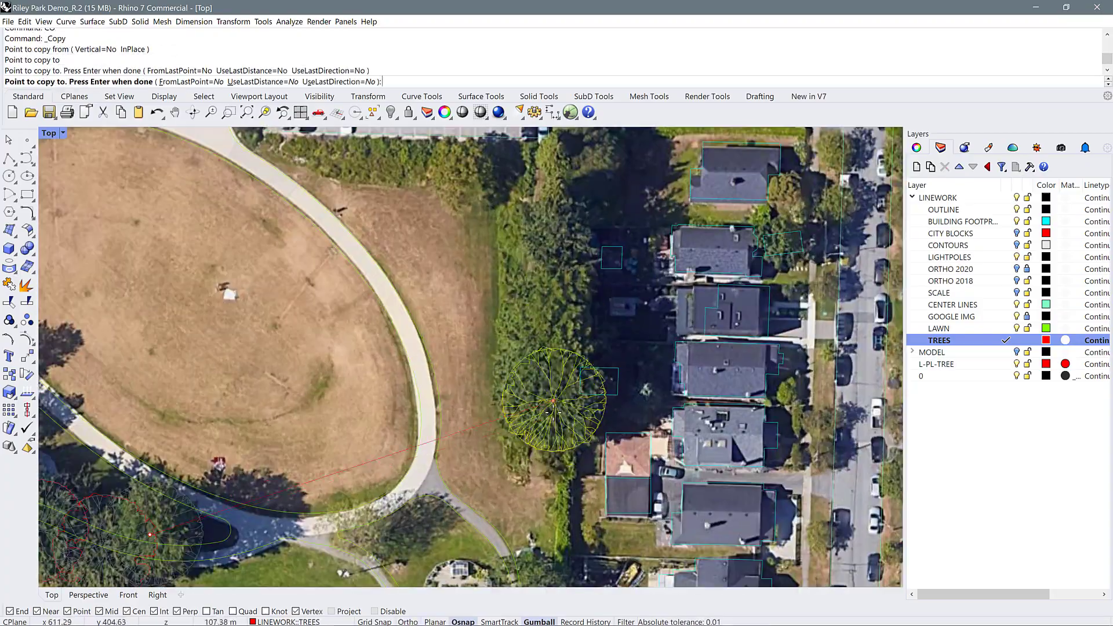
click(551, 416)
click(545, 375)
click(552, 322)
click(555, 250)
scroll(554, 260, down, 8)
Copy the branching tree onto the trees across the street west of the sports field and scale the northern copy.
right_drag(458, 435, 539, 271)
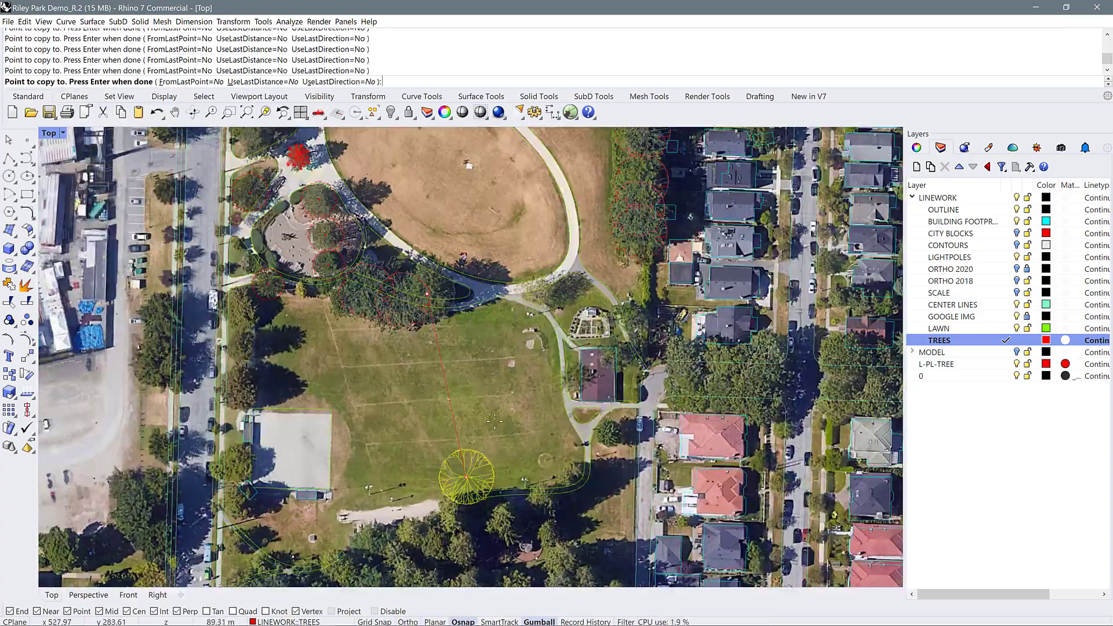
right_drag(459, 472, 455, 249)
scroll(486, 325, up, 7)
right_drag(241, 290, 539, 300)
scroll(658, 272, down, 8)
right_drag(469, 154, 417, 510)
scroll(417, 513, up, 8)
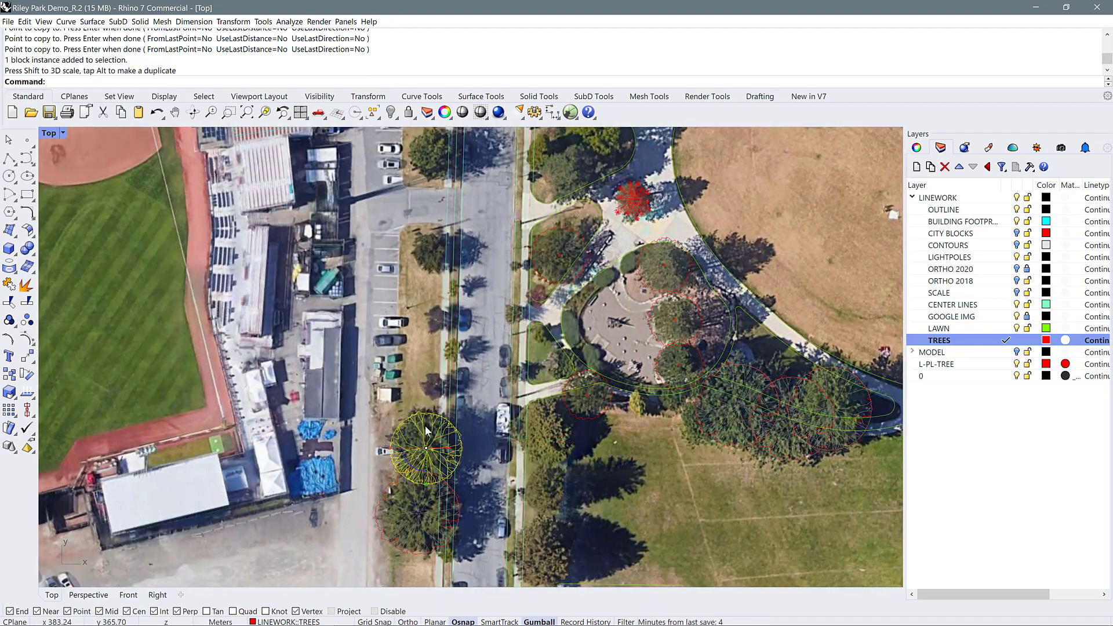
Copy the smaller branching tree onto the trees along the sports field's western edge and at the park's southwest corner.
click(427, 443)
click(549, 432)
scroll(545, 429, down, 7)
scroll(524, 261, up, 9)
click(517, 251)
click(499, 399)
scroll(493, 388, down, 8)
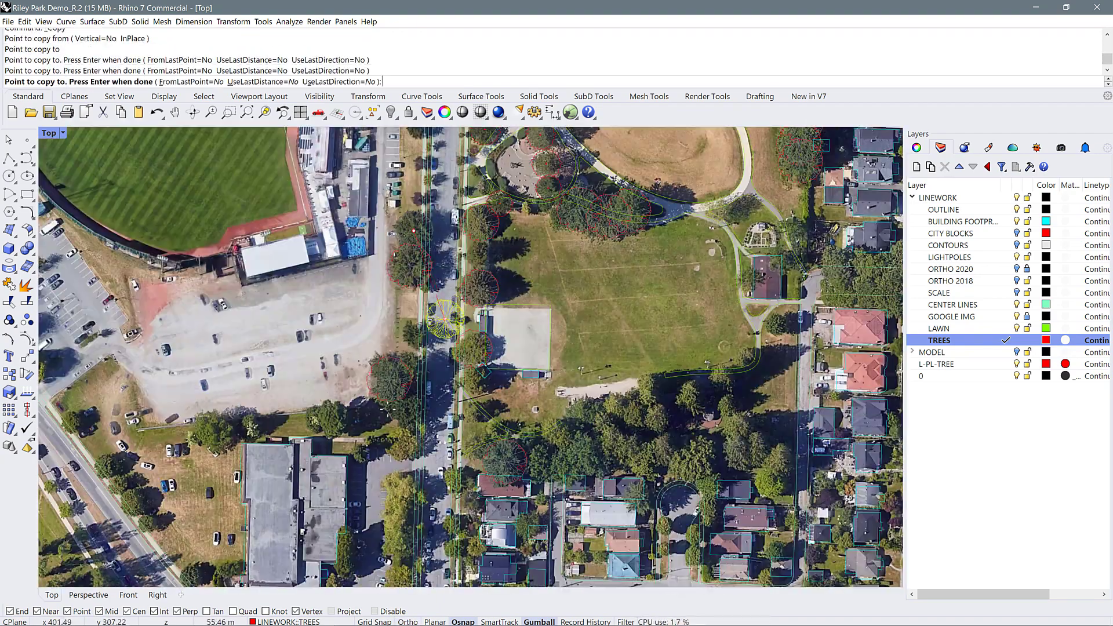
Copy the branching tree onto the street trees west of the concrete pad and into the grove south of the sports field.
click(420, 378)
scroll(722, 383, up, 8)
click(516, 392)
scroll(159, 473, down, 4)
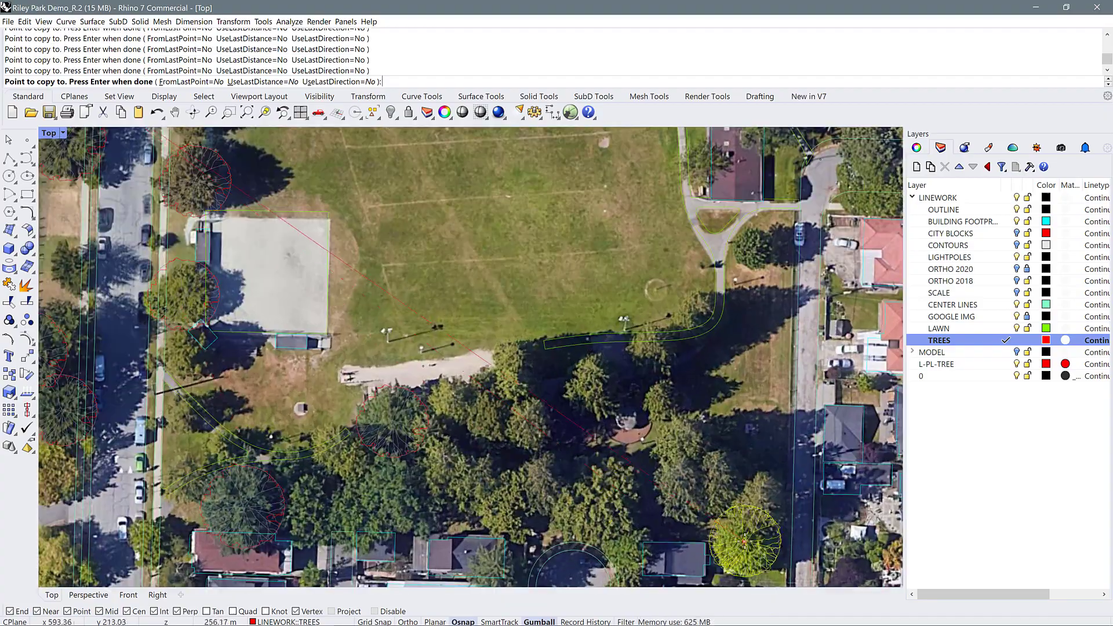
scroll(472, 501, down, 8)
scroll(464, 286, up, 7)
scroll(579, 420, down, 9)
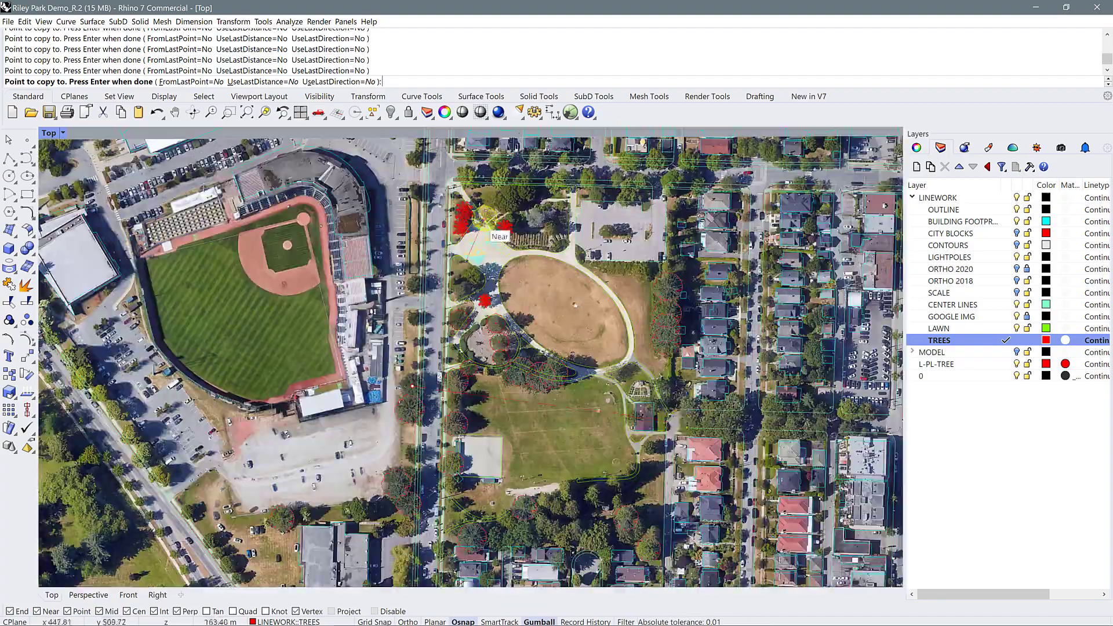
Copy the branching tree onto the lawn tree south of the plaza and the trees along the park's northern edge.
scroll(469, 278, up, 16)
scroll(508, 287, down, 10)
scroll(505, 335, up, 6)
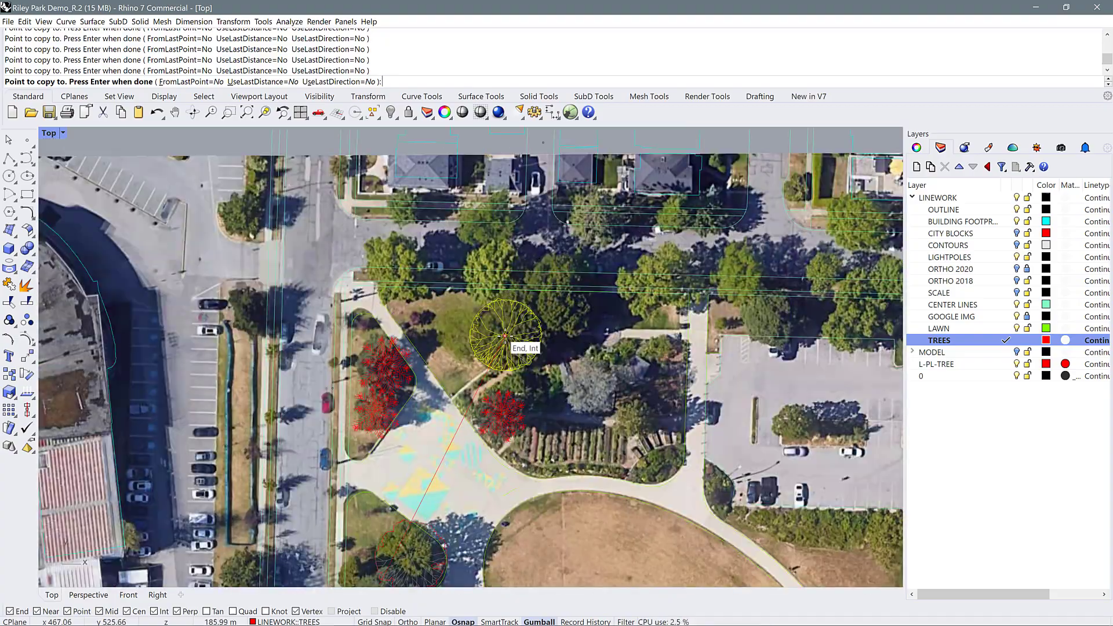
scroll(393, 272, up, 5)
scroll(638, 319, down, 8)
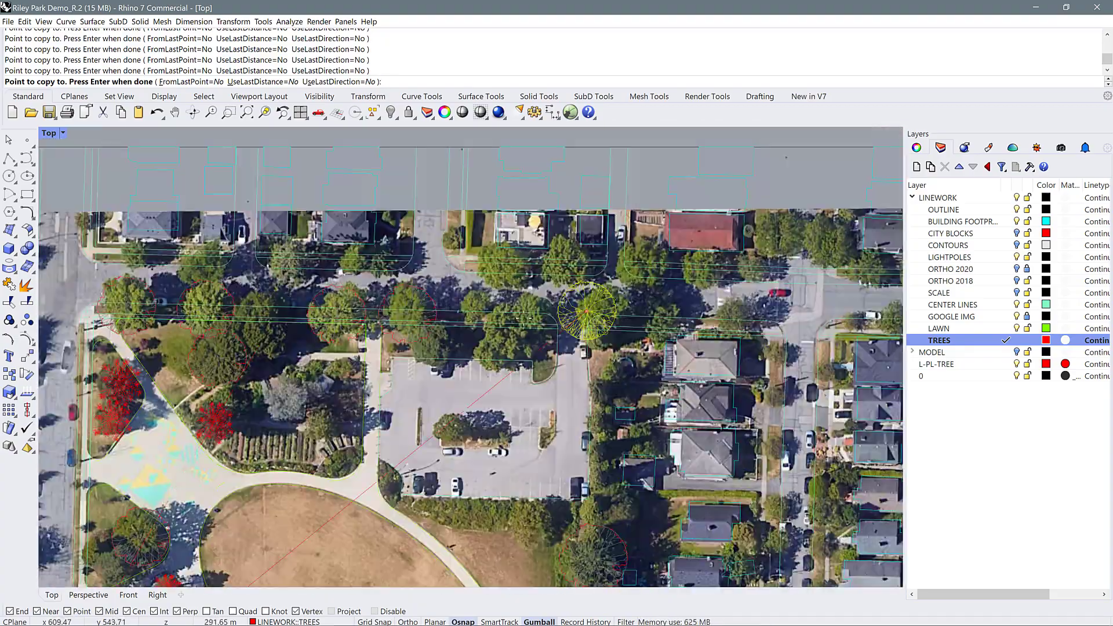
Copy the branching tree onto the trees on the far side of the street north of the park.
scroll(780, 319, up, 8)
click(780, 319)
right_drag(542, 364, 493, 469)
click(606, 287)
click(439, 277)
scroll(439, 278, down, 8)
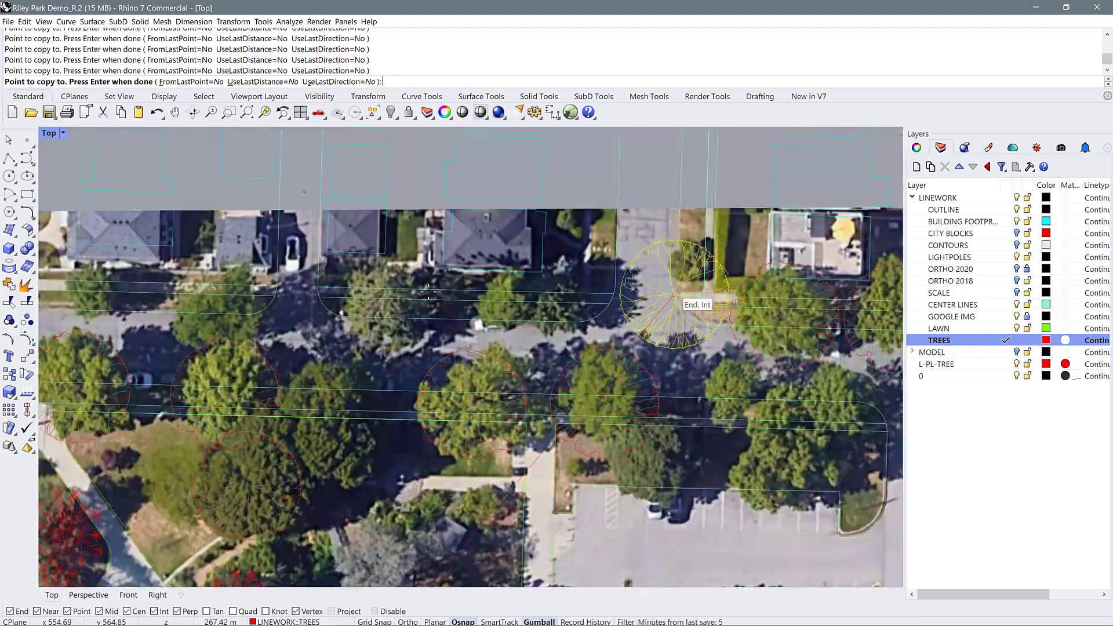
scroll(333, 299, up, 7)
Copy the branching tree onto street trees farther east along the northern street and scale the easternmost copy to its canopy.
scroll(471, 318, down, 8)
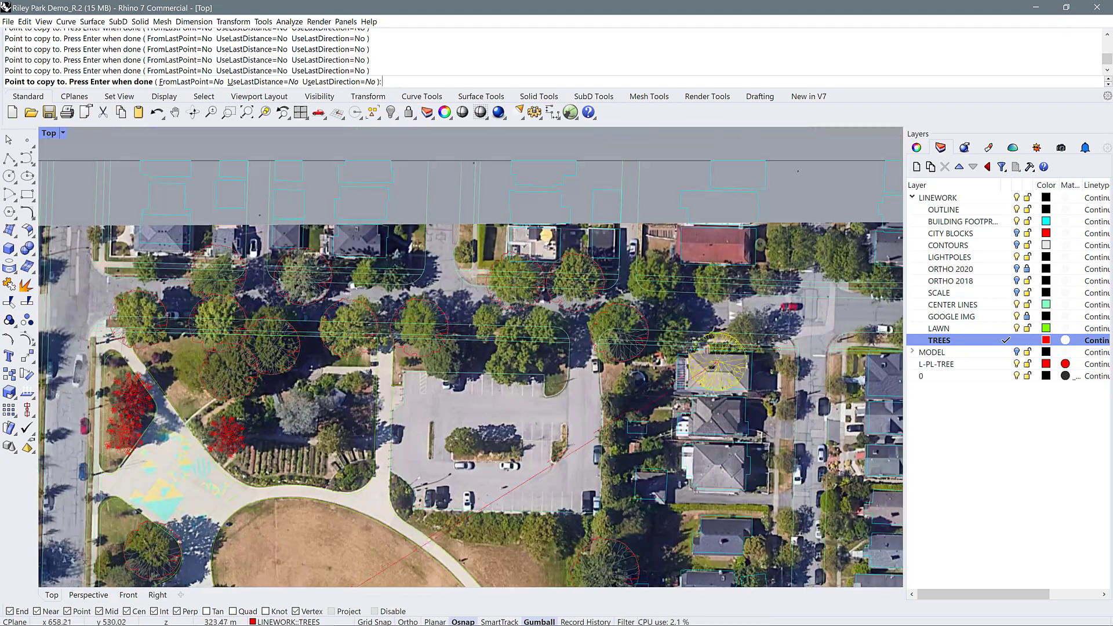
scroll(492, 236, up, 8)
click(492, 237)
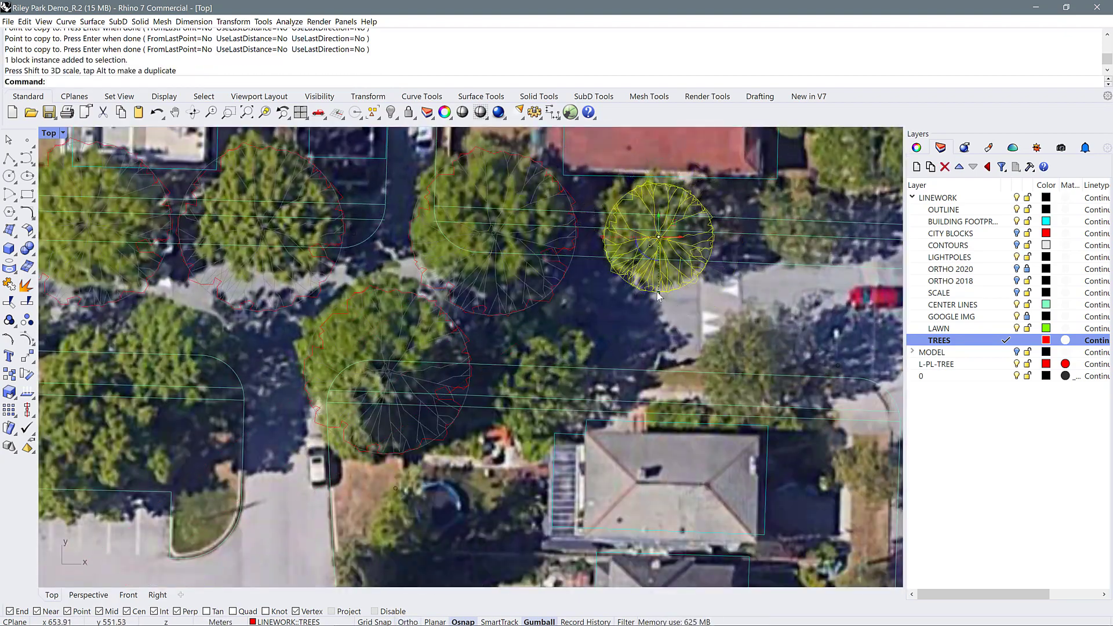
Copy the scaled branching tree onto the smaller street trees along the south side of the northern street.
text(CO)
key(Return)
click(657, 239)
click(752, 384)
click(551, 378)
scroll(689, 324, down, 8)
scroll(376, 350, up, 8)
click(455, 364)
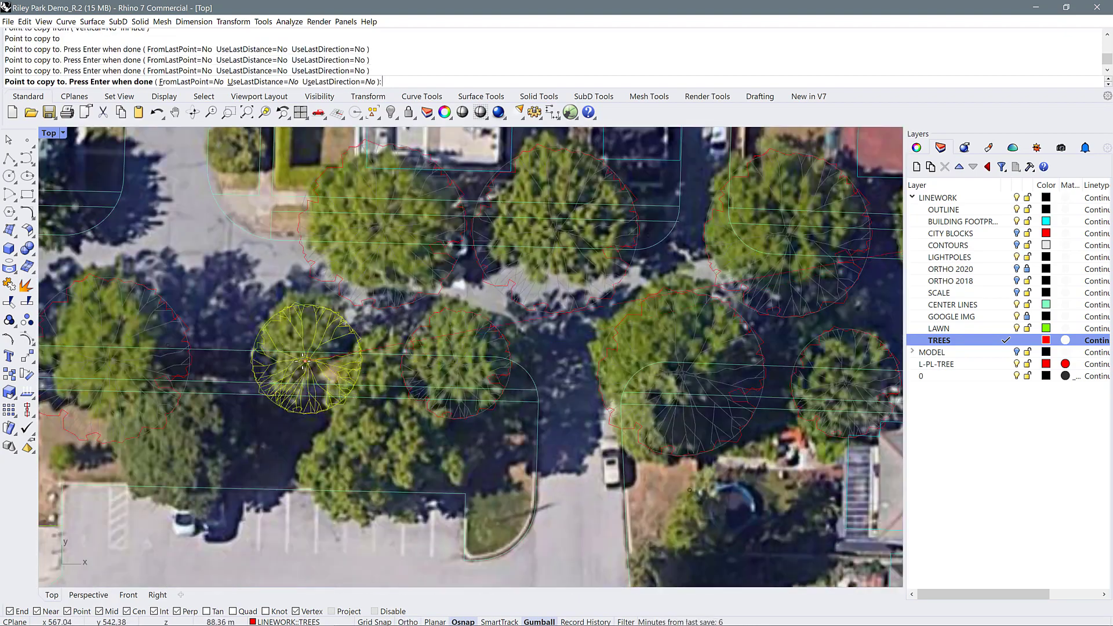
Copy the branching tree onto more street trees farther west along the northern street, toward the park's northwest corner.
click(305, 350)
click(460, 274)
scroll(666, 285, down, 8)
scroll(374, 270, up, 9)
click(426, 290)
scroll(423, 290, down, 9)
scroll(272, 289, up, 8)
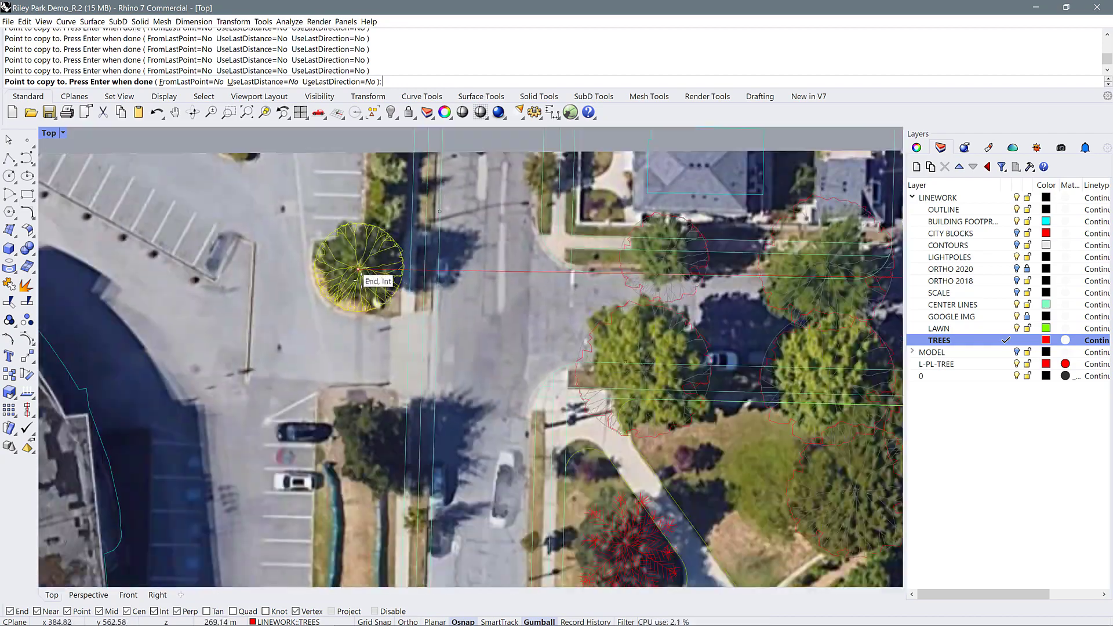
Copy the branching tree onto the parking island west of the street and the trees around the park's parking lot, scaling the copy south of the lot.
click(356, 267)
scroll(360, 269, down, 10)
scroll(730, 400, up, 10)
click(585, 377)
scroll(585, 377, down, 9)
scroll(677, 468, up, 8)
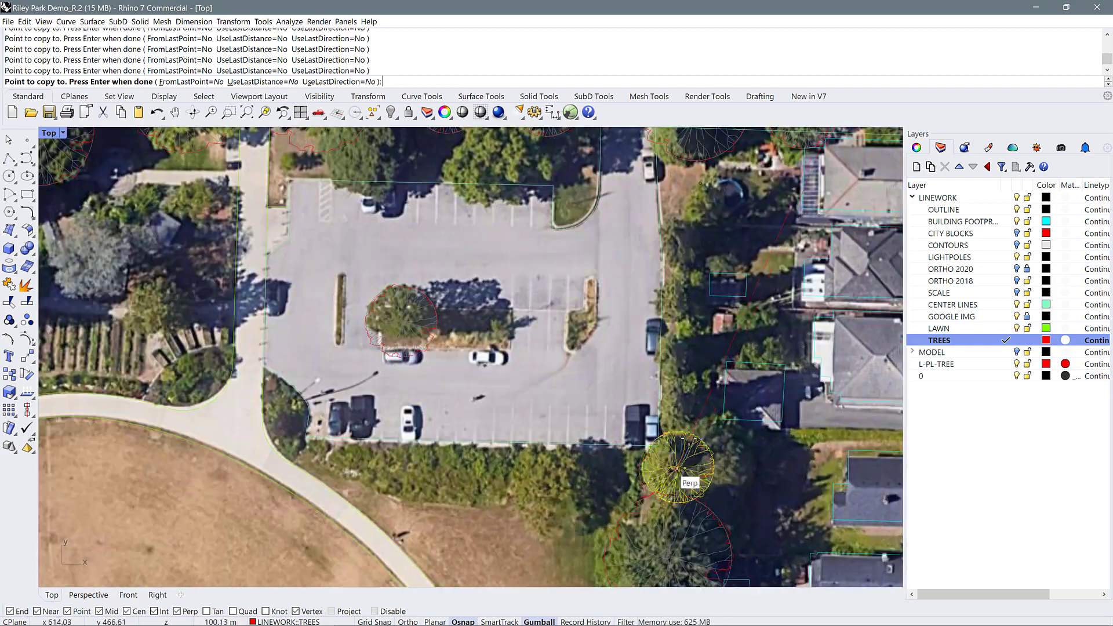
scroll(690, 354, down, 4)
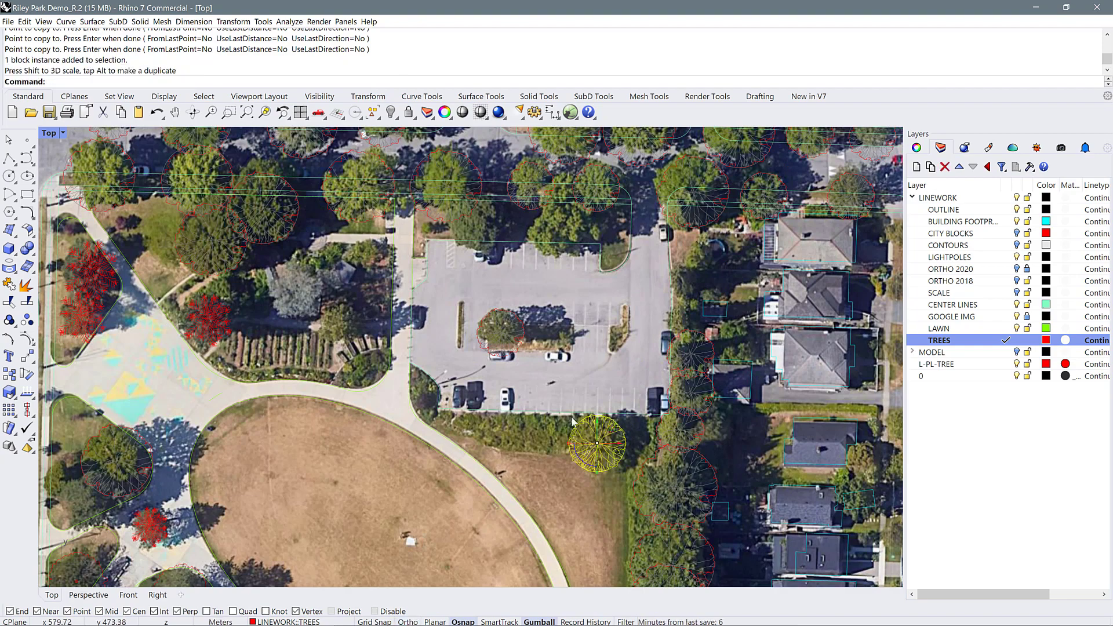
key(Return)
key(Return)
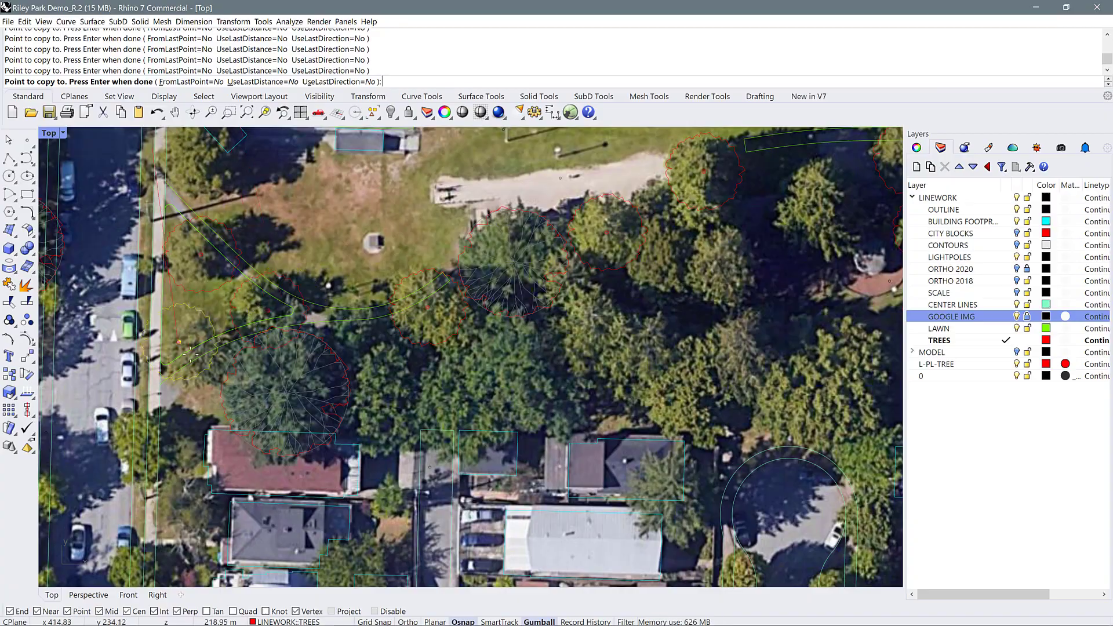
Copy the round outline tree onto the street trees south of the park and the tree just south of the concrete pad.
scroll(190, 355, down, 2)
scroll(309, 348, up, 4)
right_drag(324, 493, 347, 325)
right_drag(348, 475, 348, 324)
scroll(359, 371, up, 3)
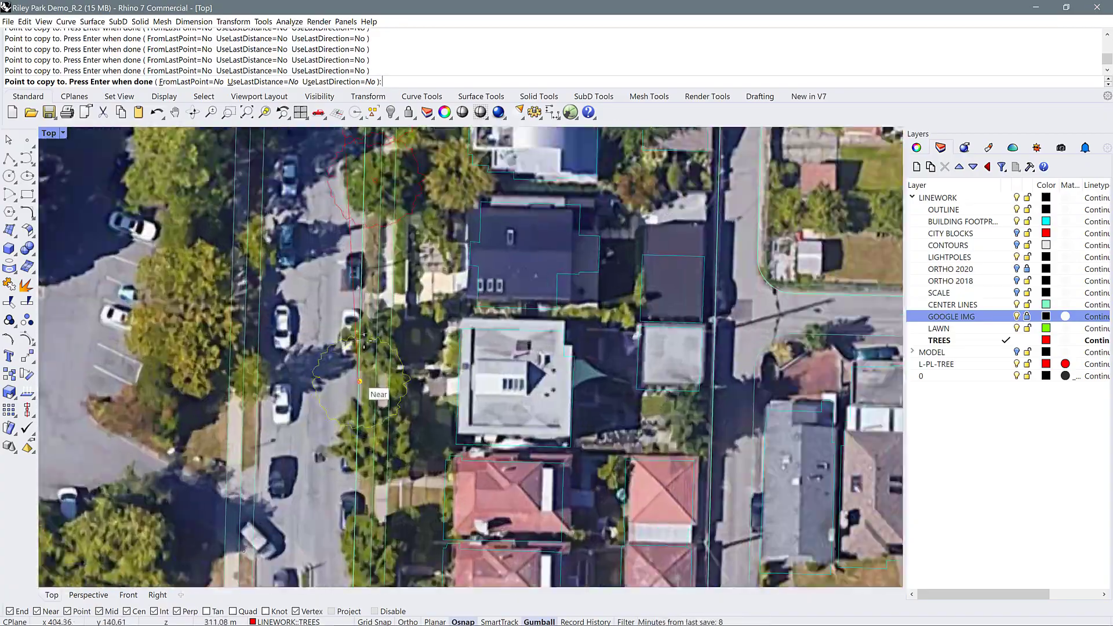
scroll(362, 371, up, 2)
right_drag(374, 463, 394, 284)
scroll(397, 481, down, 10)
right_drag(410, 189, 377, 362)
scroll(388, 262, up, 5)
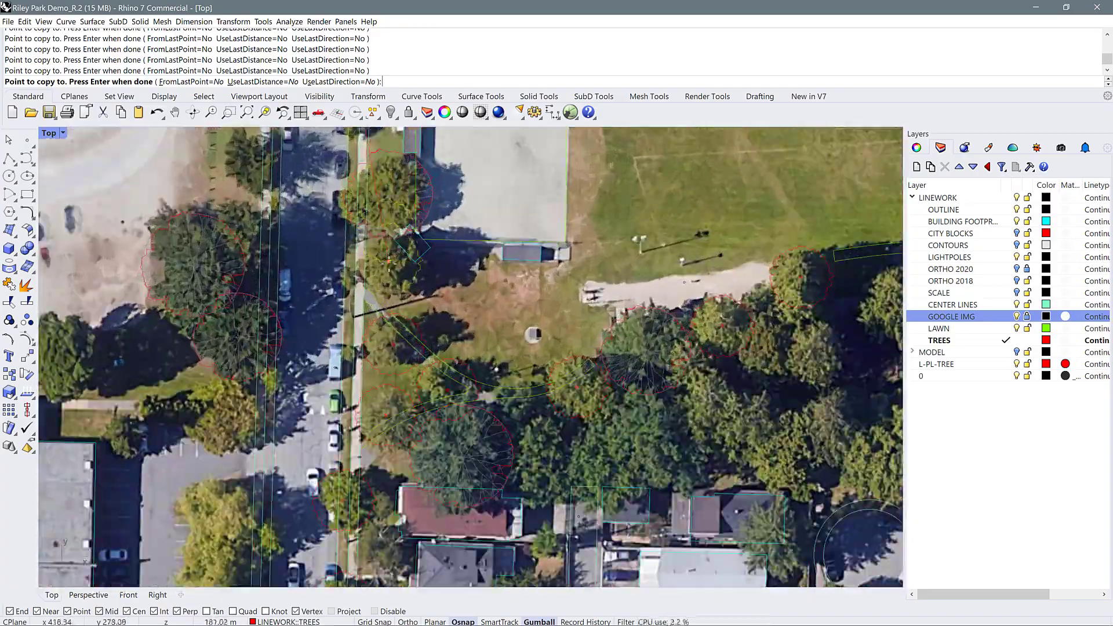
click(389, 262)
scroll(408, 373, down, 2)
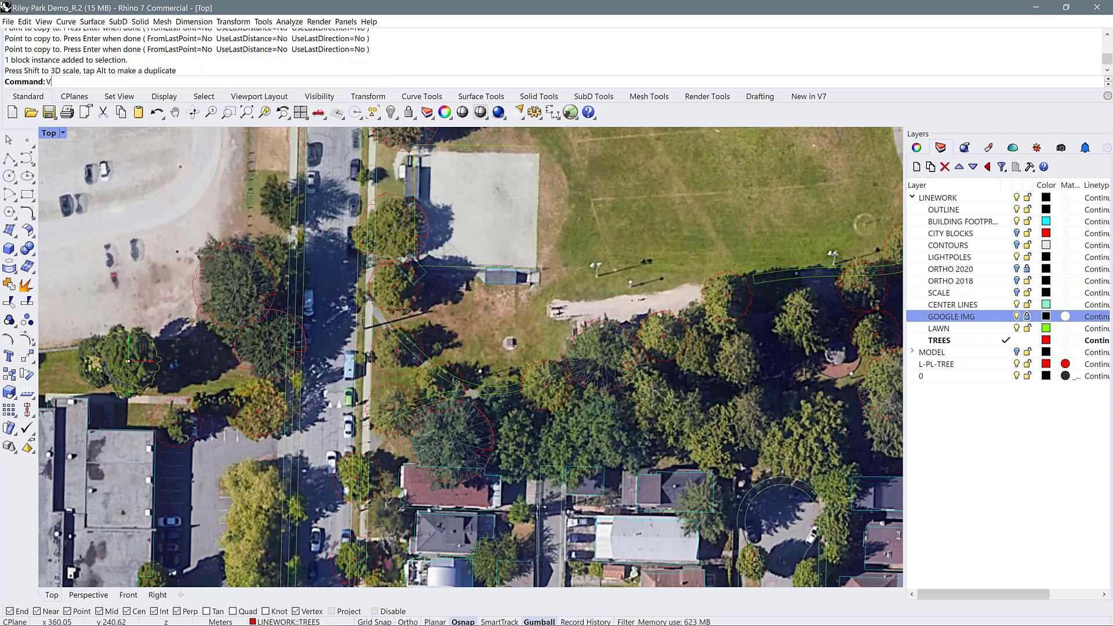
Copy the scaled outline tree from the lawn north of the large building onto the grove trees south of the sports field.
key(BackSpace)
text(co)
key(Return)
click(128, 361)
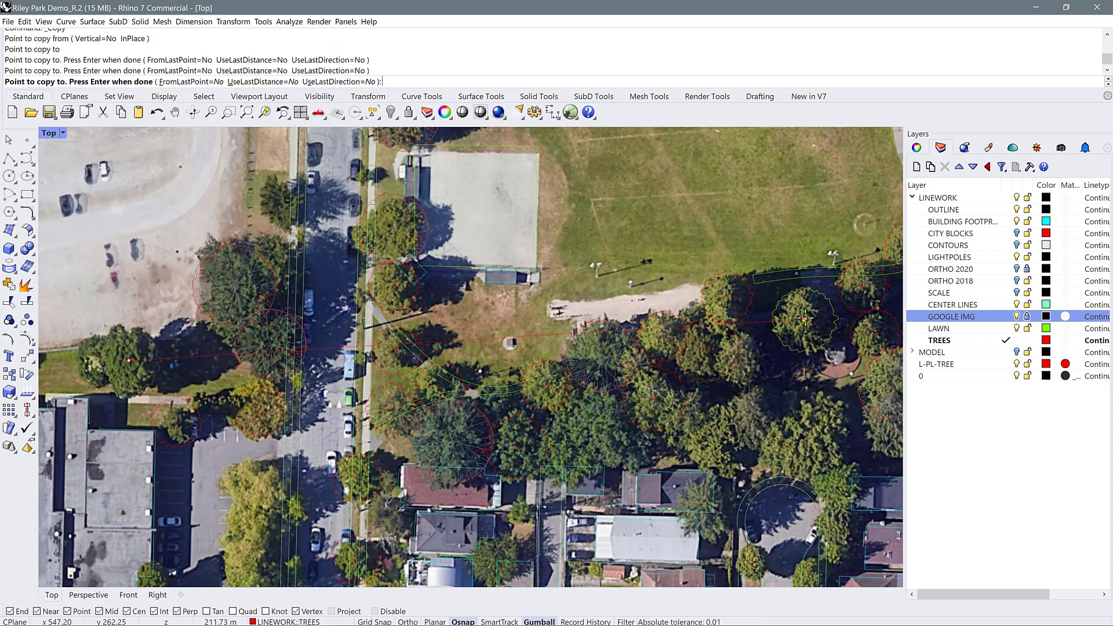
scroll(325, 484, down, 2)
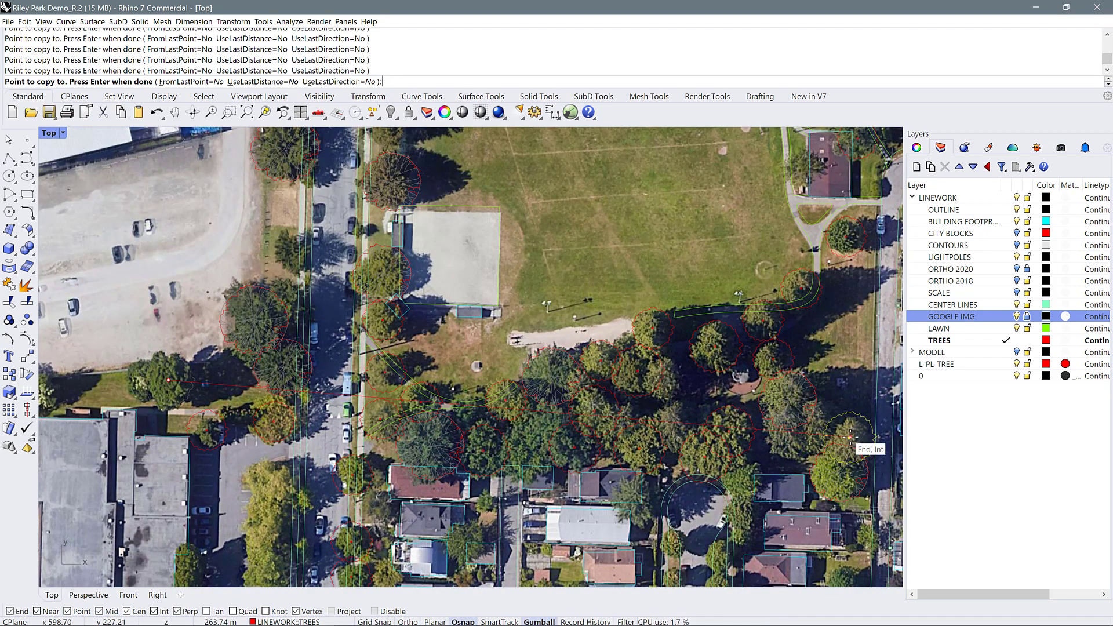
key(Return)
Scale the spiky tree to a canopy at the grove's eastern end and copy it onto more trees across the grove.
scroll(390, 500, down, 3)
click(400, 143)
scroll(558, 488, up, 5)
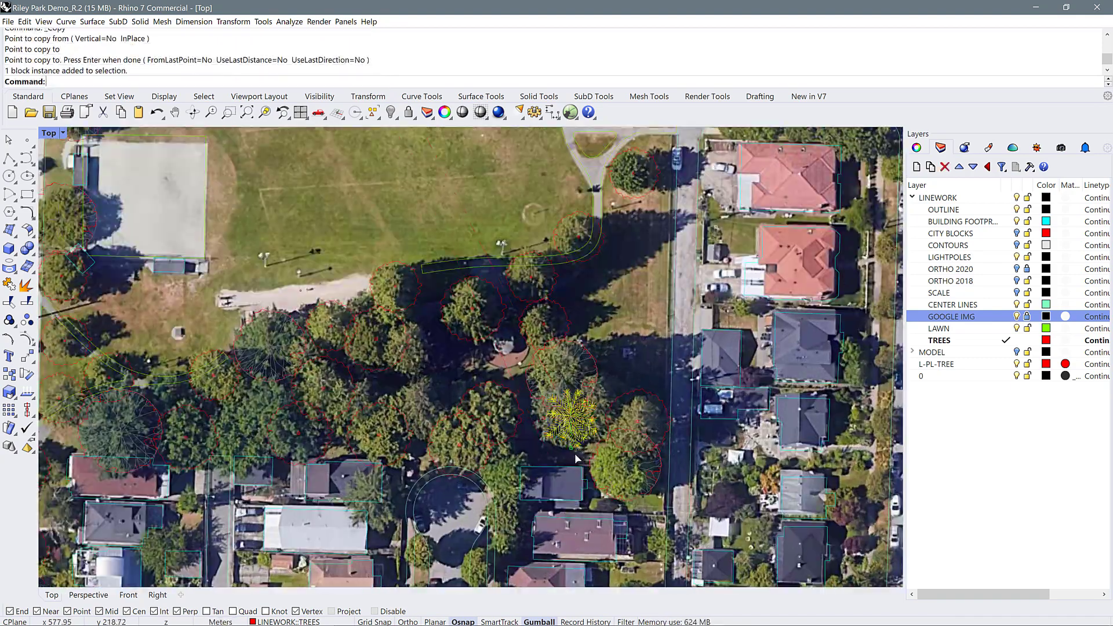
shift+drag(575, 454, 575, 465)
drag(596, 418, 602, 417)
click(578, 413)
click(417, 398)
click(262, 419)
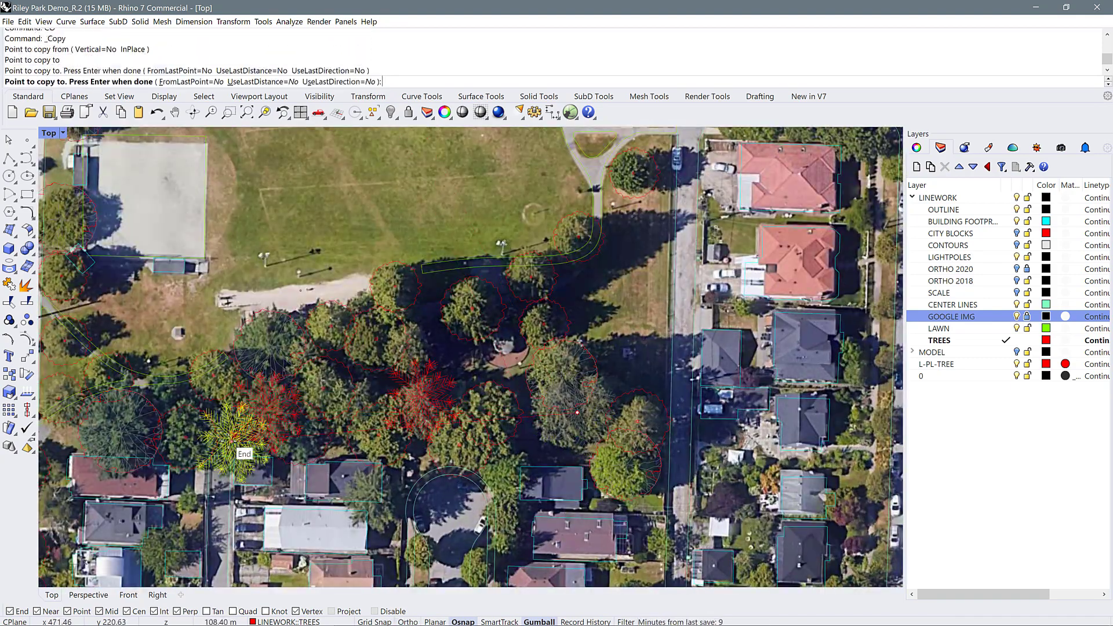
click(232, 450)
Place the spiky tree on the street tree west of the concrete pad and scale it down to the canopy.
scroll(649, 405, down, 5)
scroll(631, 220, up, 4)
scroll(256, 422, up, 11)
click(383, 415)
click(379, 412)
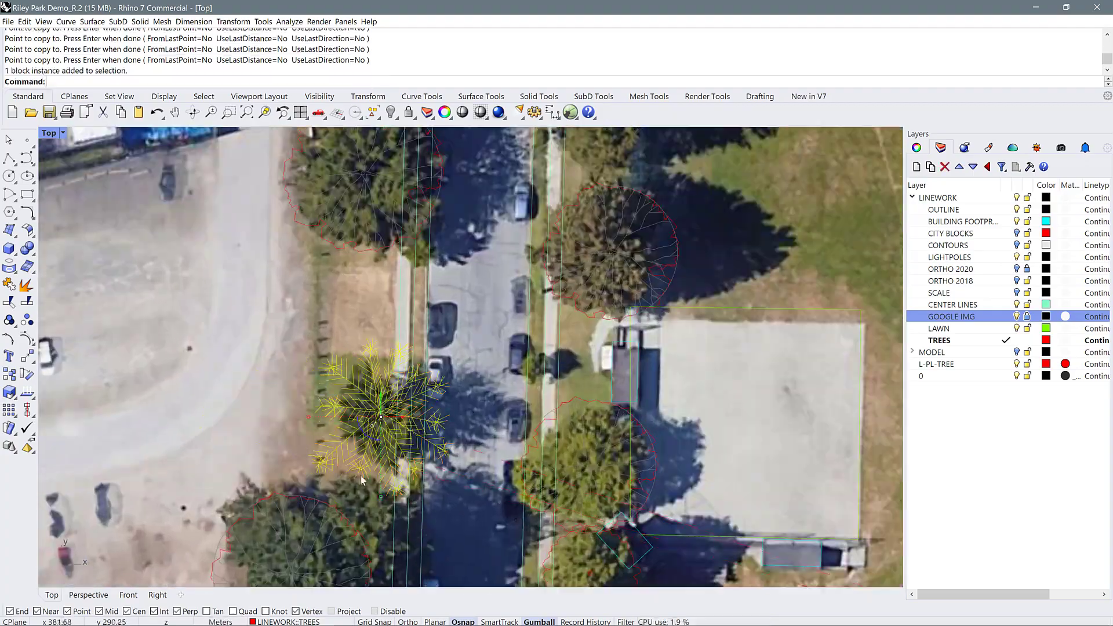
shift+drag(383, 439, 383, 433)
key(ctrl+z)
Copy the small spiky tree onto the trees north of the large building and the tree at its south end.
scroll(408, 426, down, 8)
text(CO)
key(Return)
click(410, 416)
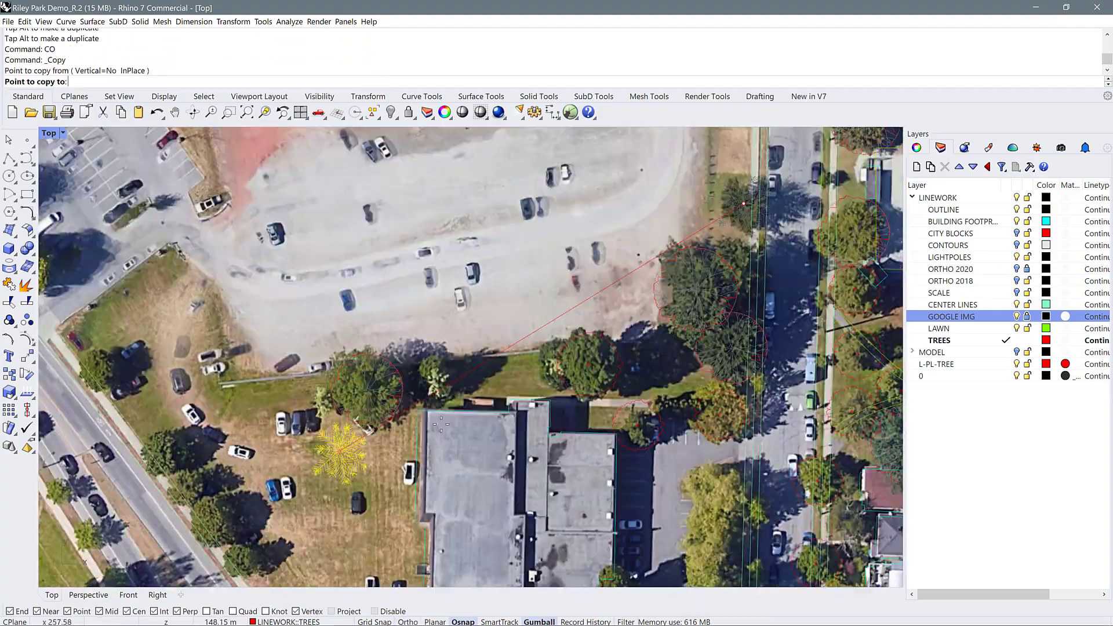
click(550, 362)
scroll(550, 362, down, 7)
right_drag(550, 362, 423, 263)
scroll(415, 463, up, 3)
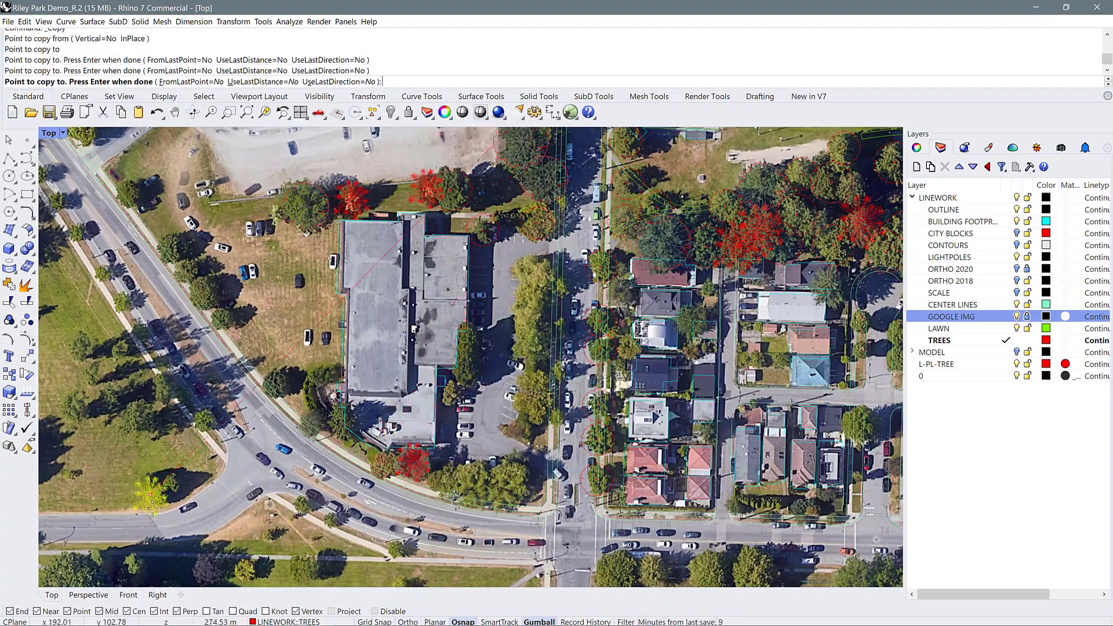
Copy the small spiky tree onto the trees beside the cul-de-sac and the gaps in the grove above it.
scroll(152, 508, down, 8)
scroll(540, 383, up, 11)
click(525, 432)
scroll(411, 443, up, 10)
click(384, 433)
scroll(384, 433, down, 7)
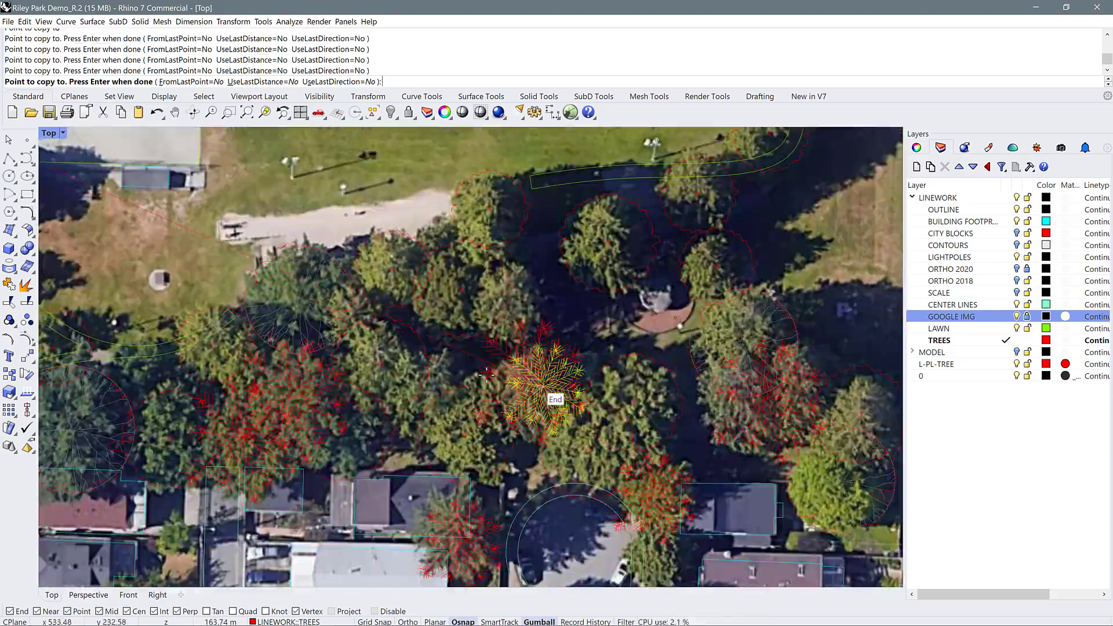
scroll(487, 371, down, 8)
scroll(525, 347, up, 10)
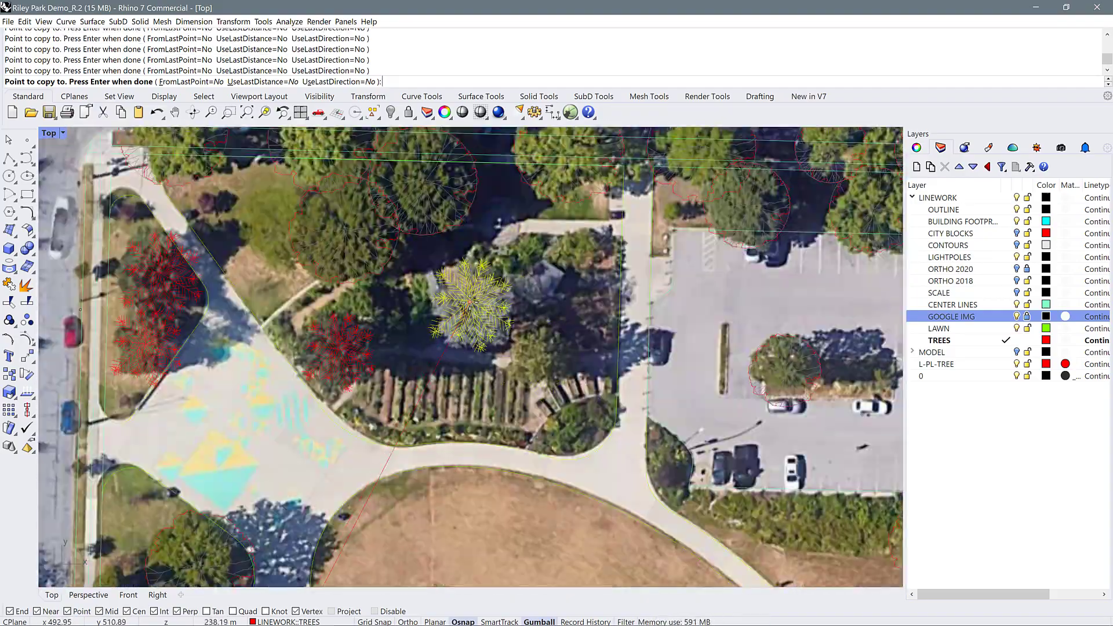
Copy the branching tree from the parking lot island onto the garden tree and the first tree east of the large building.
click(787, 371)
click(541, 356)
scroll(501, 379, down, 8)
scroll(327, 482, up, 4)
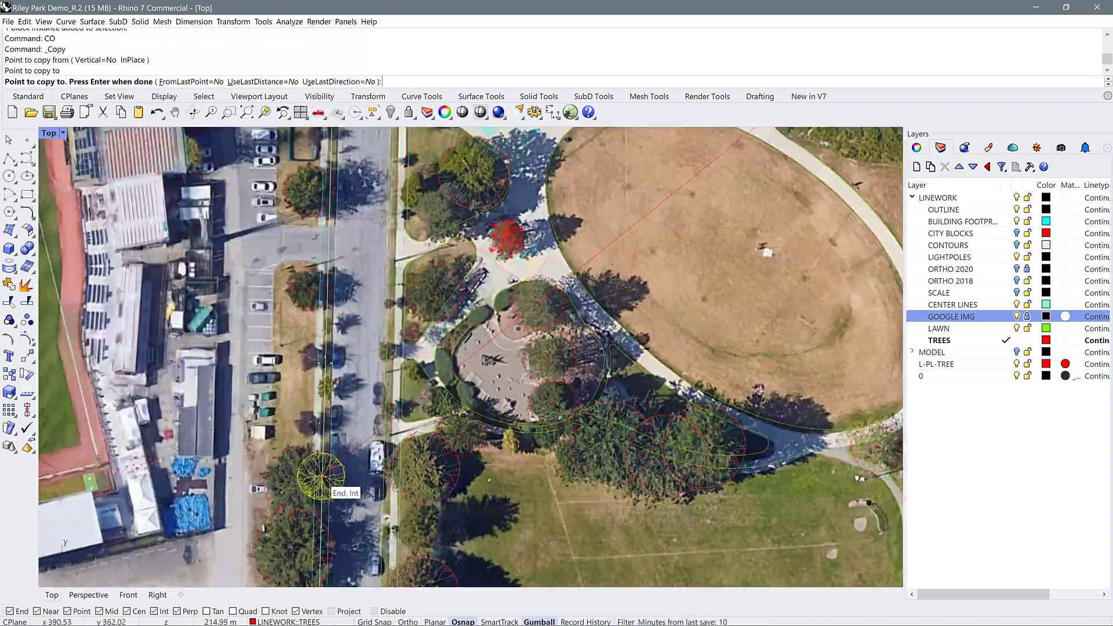
right_drag(328, 482, 339, 151)
click(309, 402)
Copy the branching tree down the row east of the large building and onto the trees south of it.
key(Return)
click(285, 402)
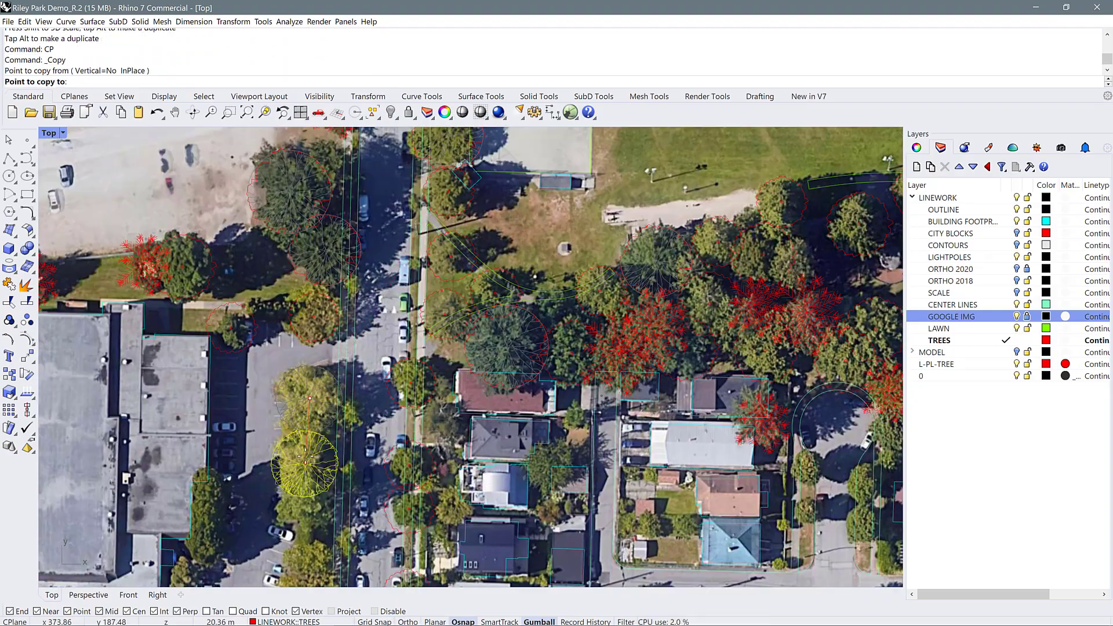
right_drag(307, 501, 405, 446)
click(369, 424)
scroll(377, 425, down, 3)
scroll(351, 531, up, 5)
click(219, 516)
scroll(285, 377, down, 8)
scroll(377, 406, down, 5)
key(Return)
Hide the GOOGLE IMG layer and review the placed trees over the plan linework.
click(1016, 317)
key(Escape)
right_drag(534, 392, 499, 399)
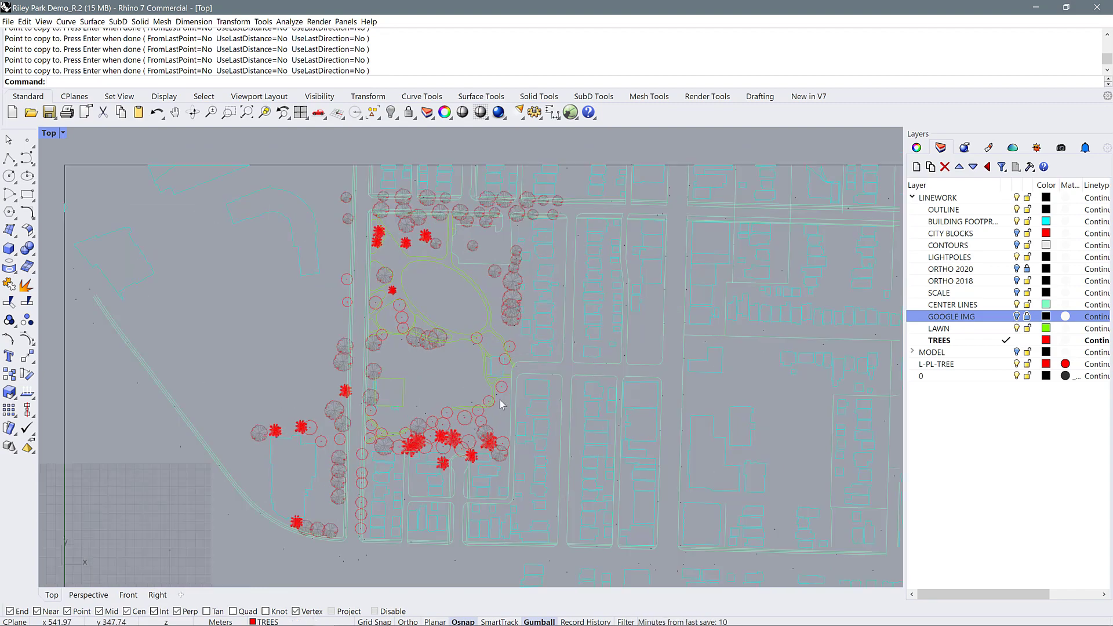
scroll(502, 442, up, 5)
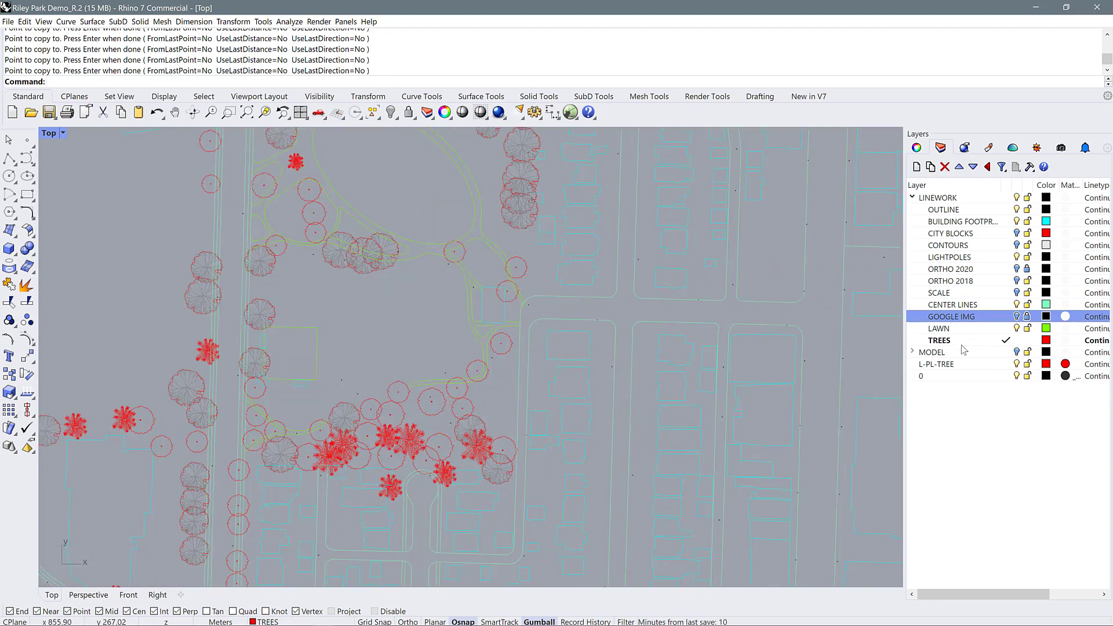